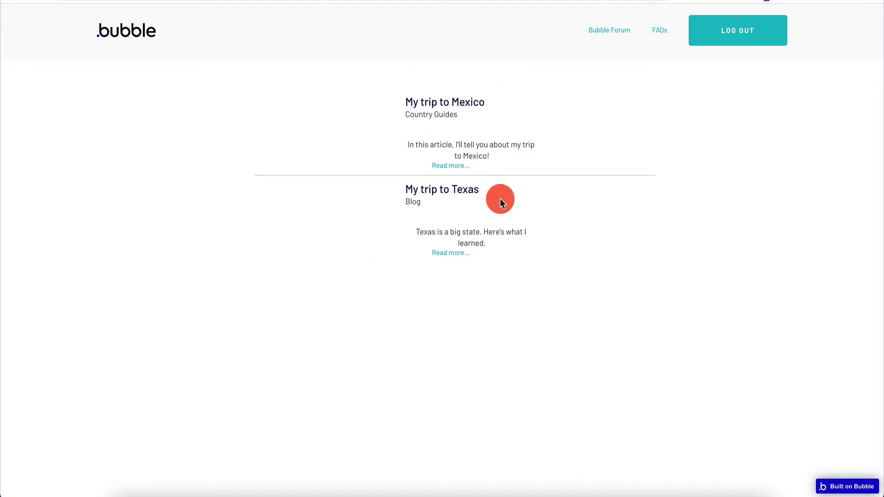
Open the My trip to Mexico article and add the comment 'new comment!' below it
left_click(455, 169)
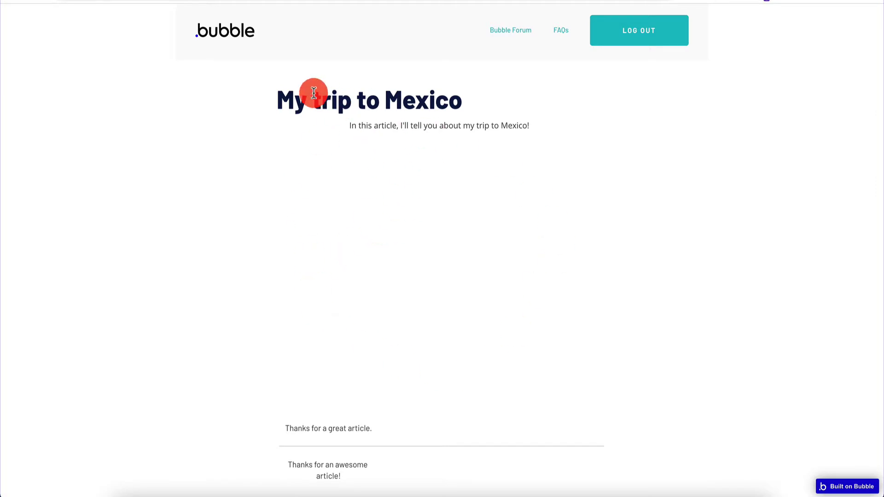
scroll(453, 278, "down", 1)
scroll(436, 258, "down", 5)
left_click(359, 319)
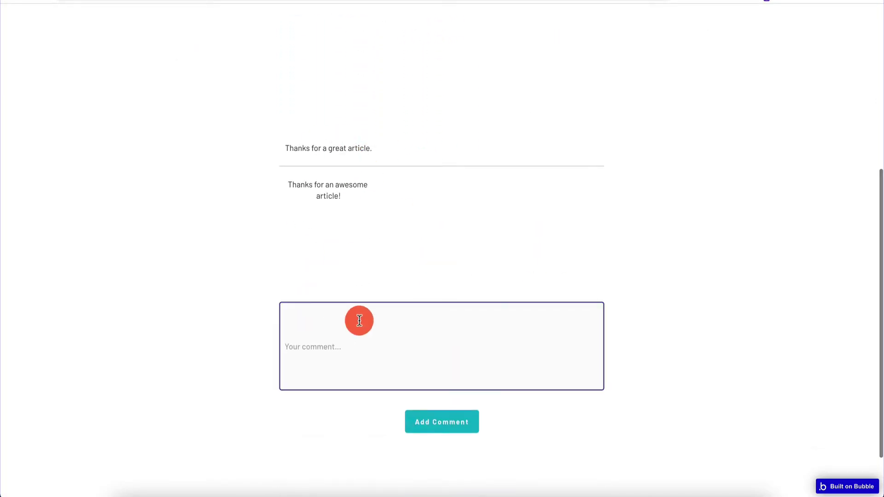
type("new c")
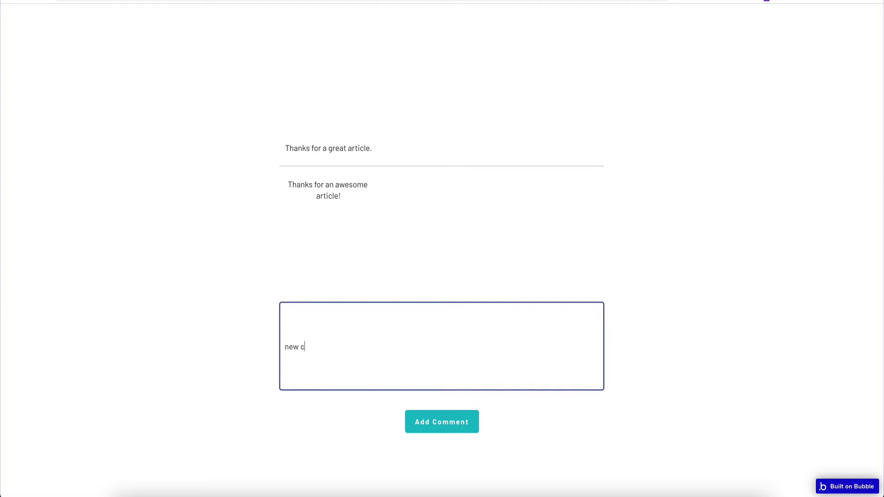
type("omment!")
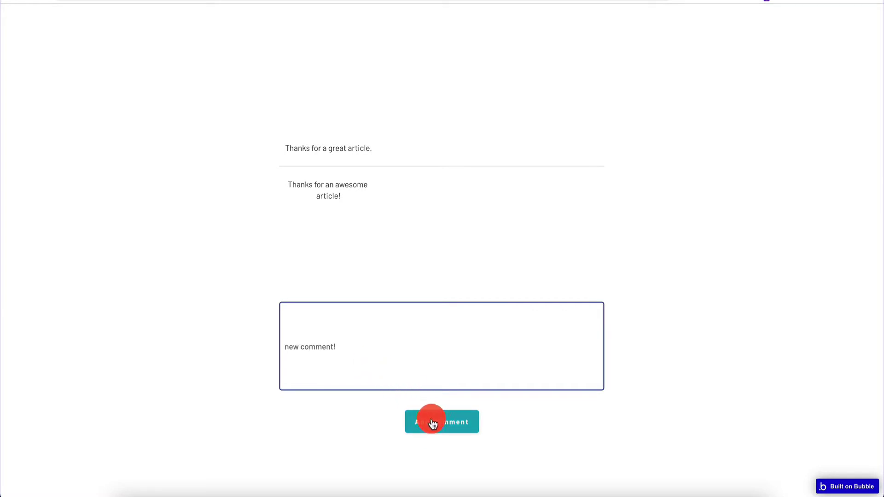
left_click(431, 420)
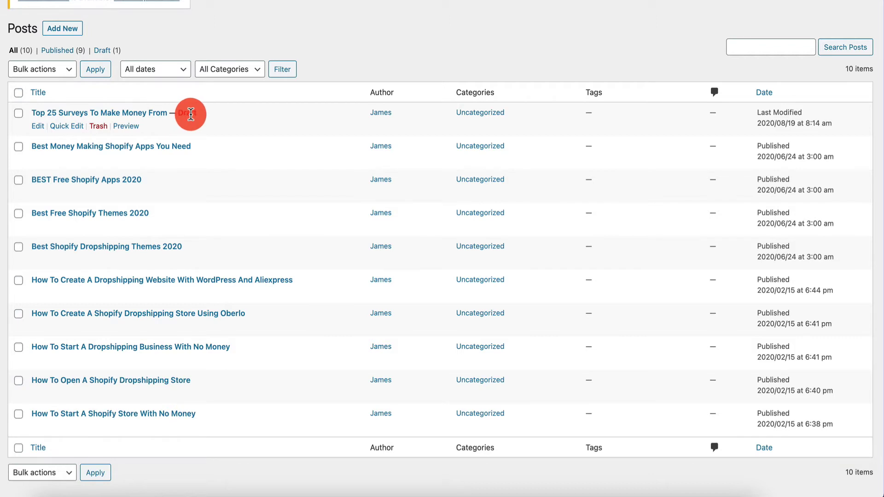
Start a new WordPress post from the Posts list with Add New
left_click(68, 32)
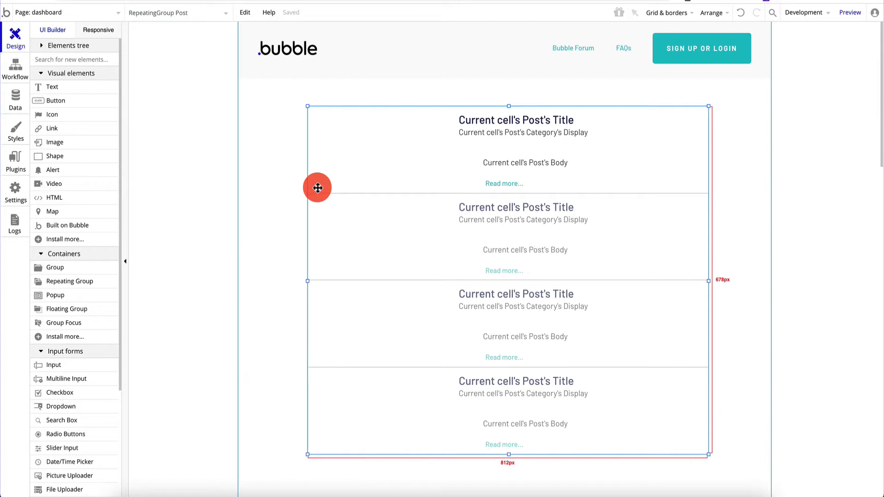
Switch the editor to the index page and open the Data section's data types
left_click(318, 187)
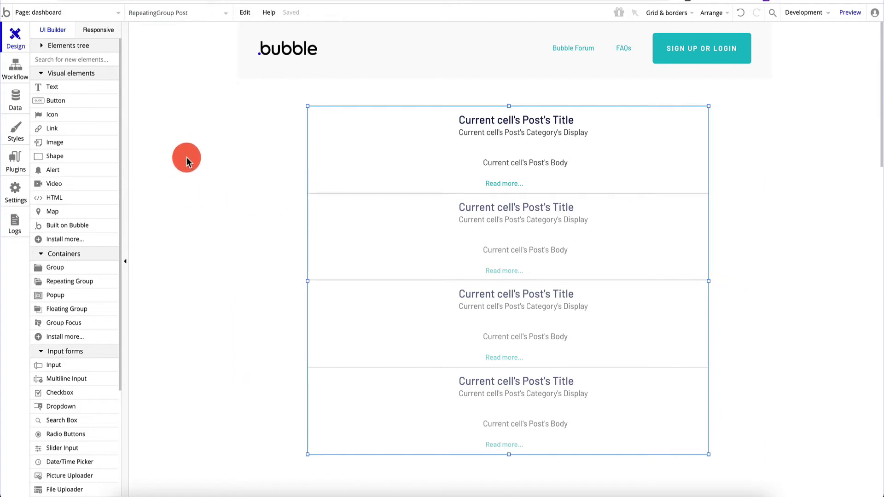
left_click(55, 12)
left_click(47, 44)
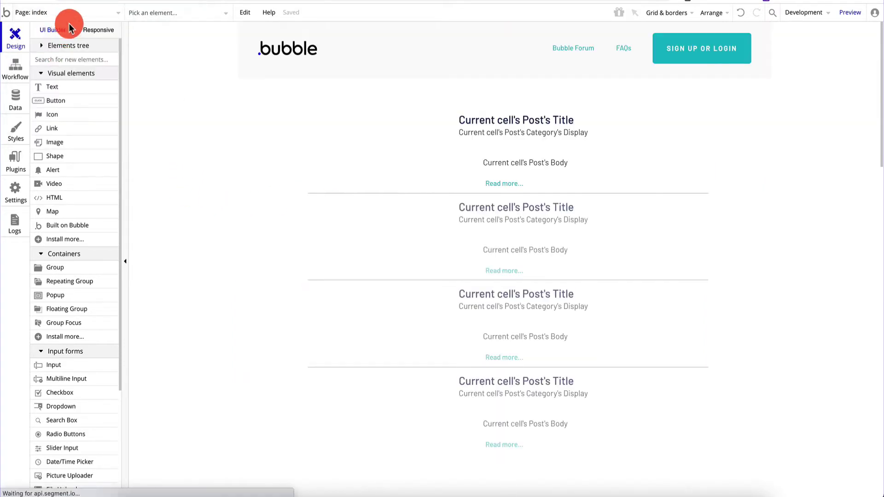
left_click(55, 12)
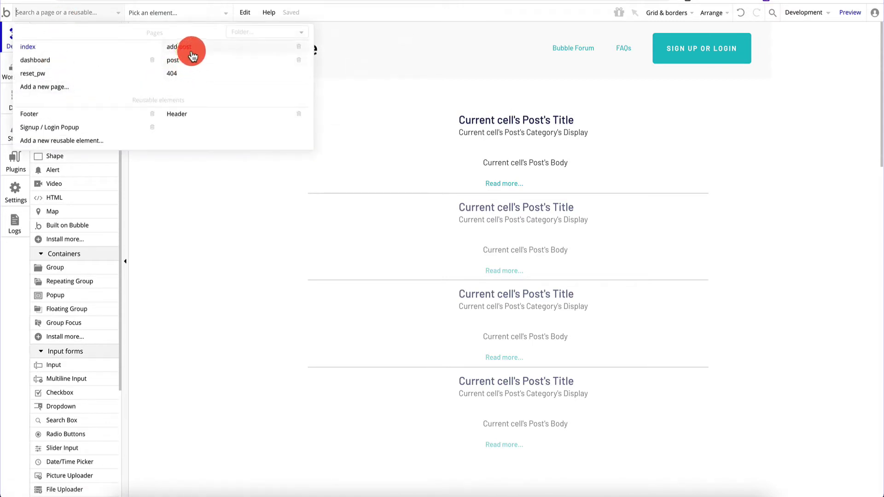
left_click(192, 213)
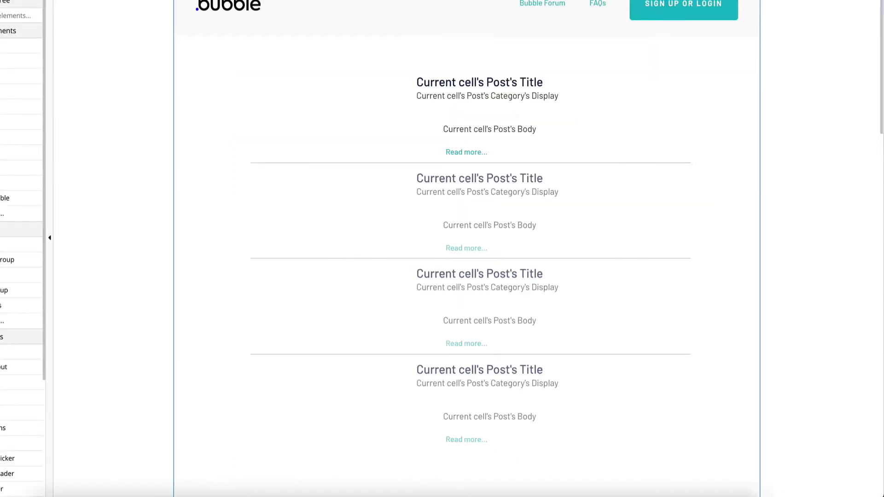
left_click(110, 43)
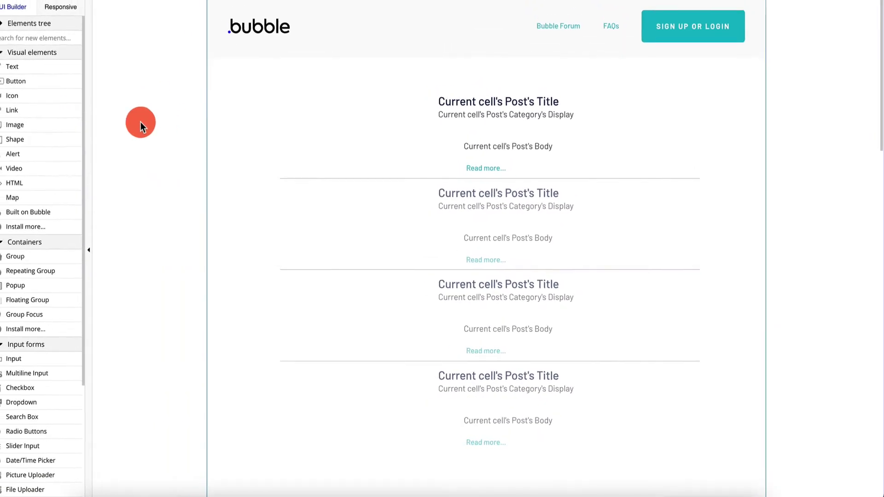
left_click(16, 99)
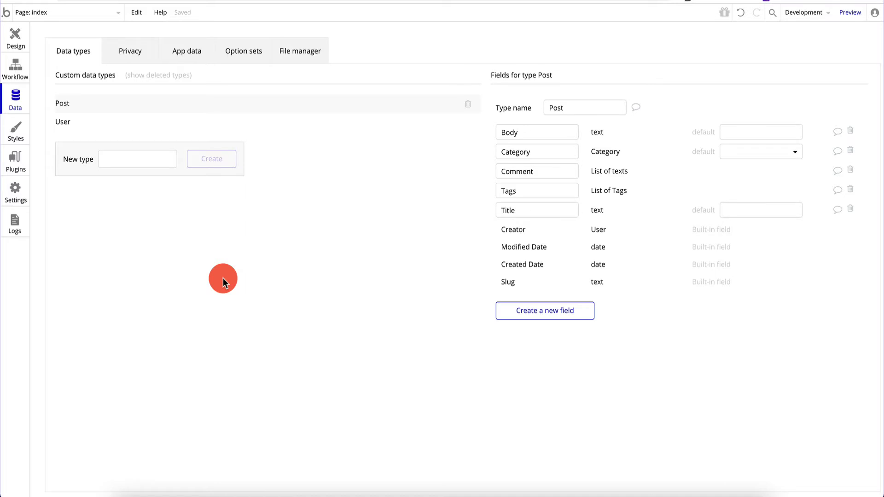
View the Post type's fields, start then cancel a Status field, and go to Option sets
left_click(204, 123)
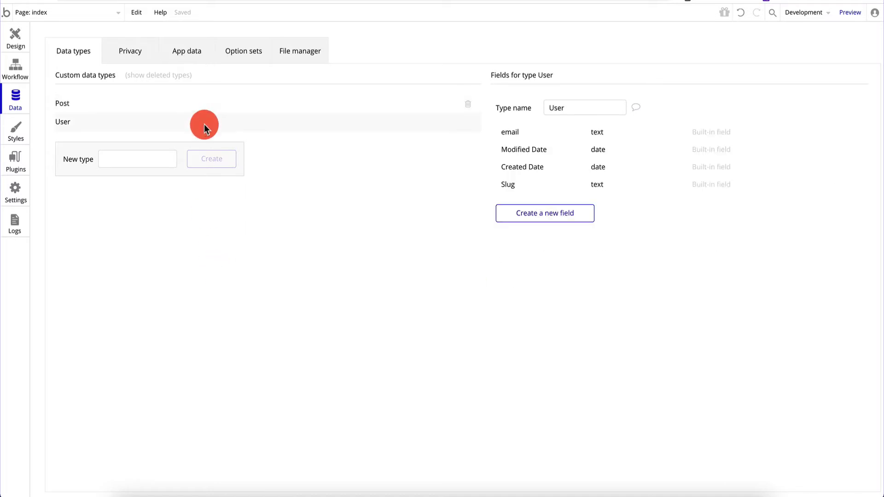
left_click(253, 111)
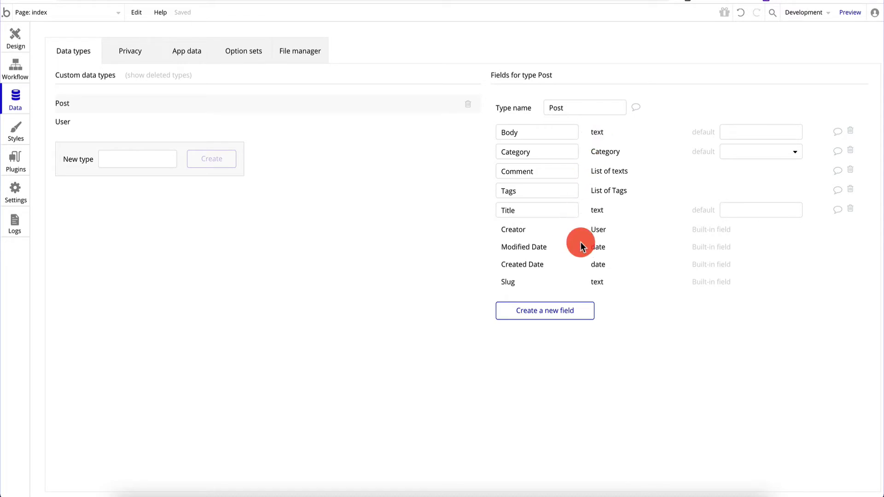
left_click(544, 316)
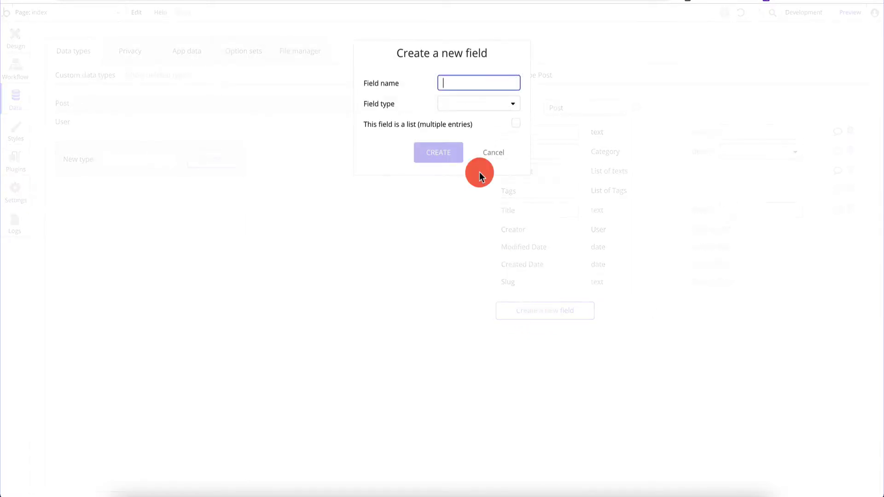
type("Status")
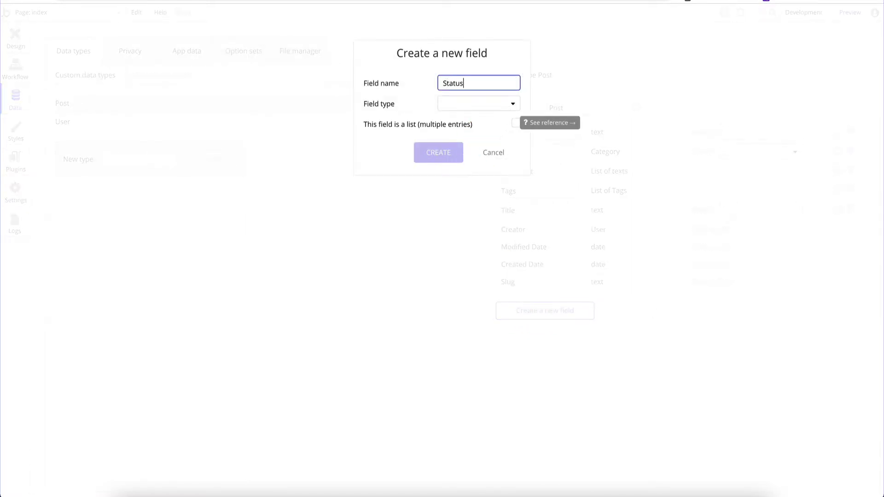
left_click(474, 104)
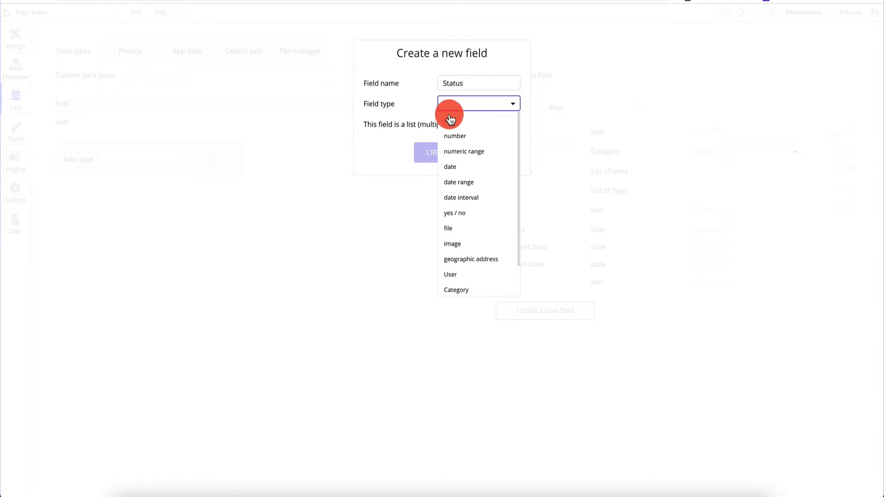
left_click(393, 147)
left_click(498, 156)
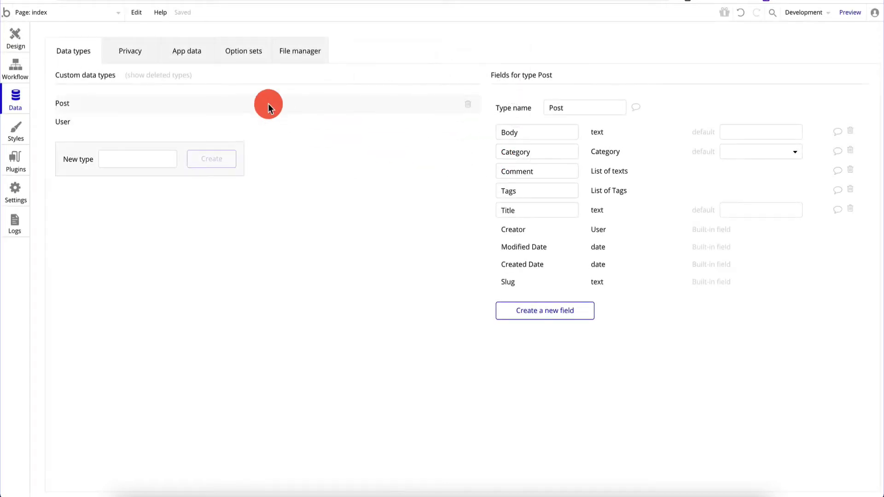
left_click(253, 65)
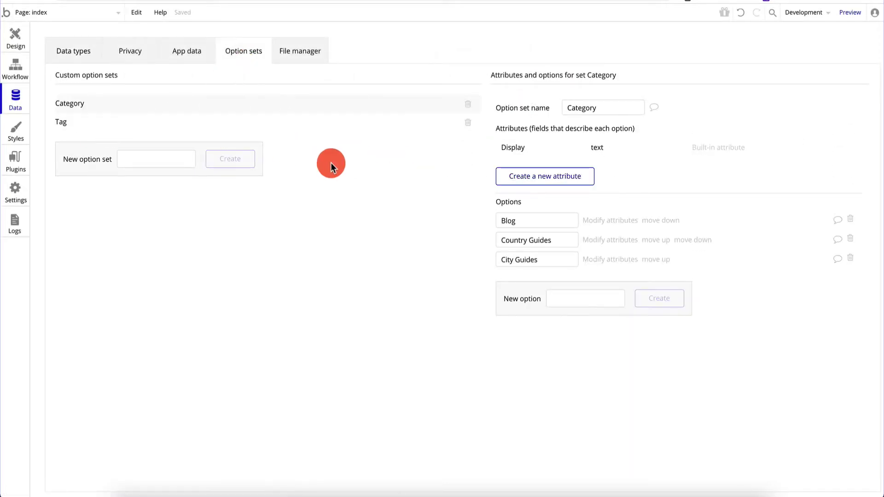
Create a new option set named PostStatus
left_click(527, 186)
left_click(161, 164)
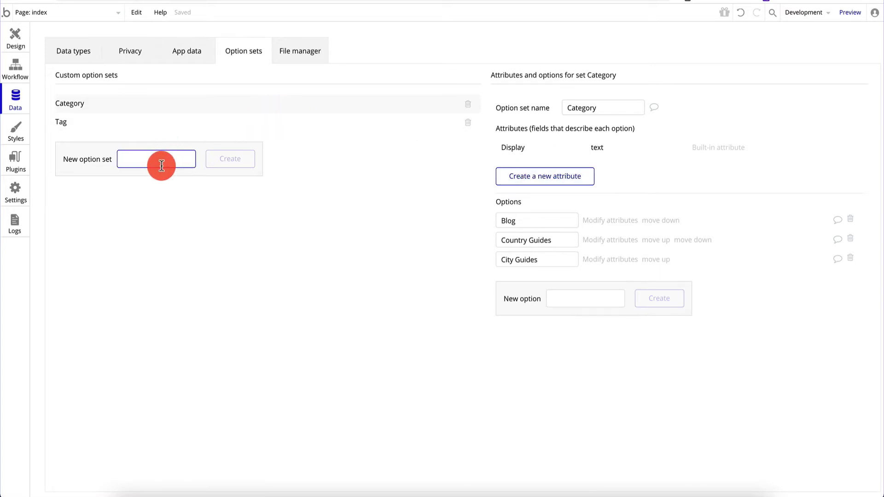
type("Status")
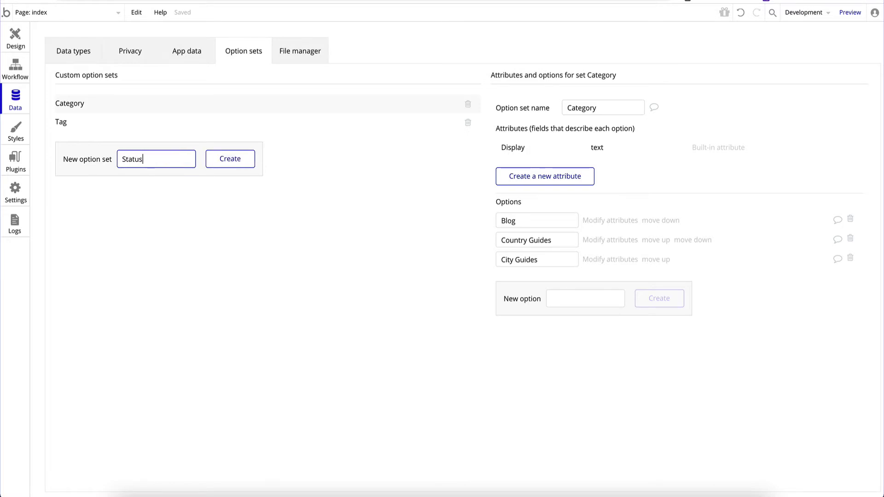
key("Home")
type("Post")
left_click(230, 162)
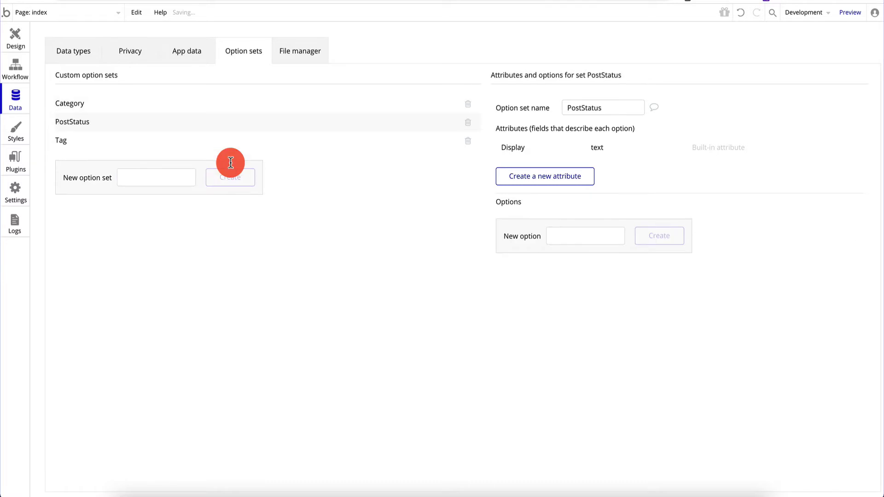
Add the options Published, Draft and Private to PostStatus
left_click(573, 237)
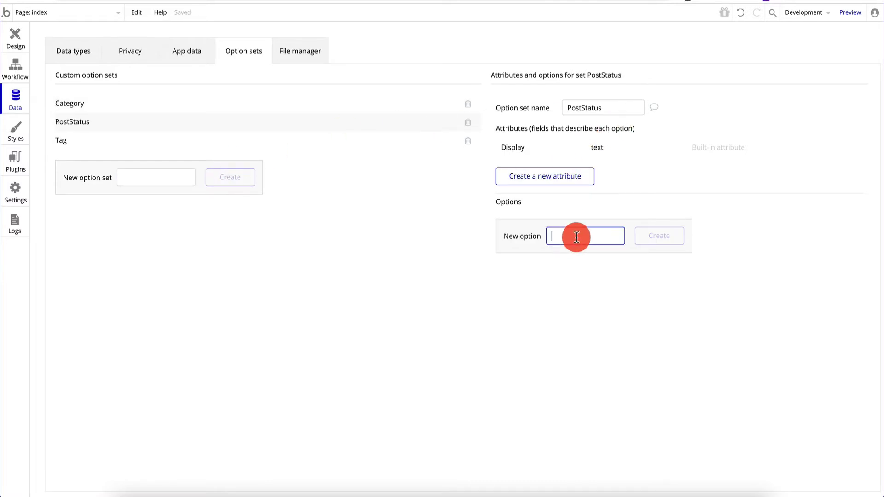
type("Publishe")
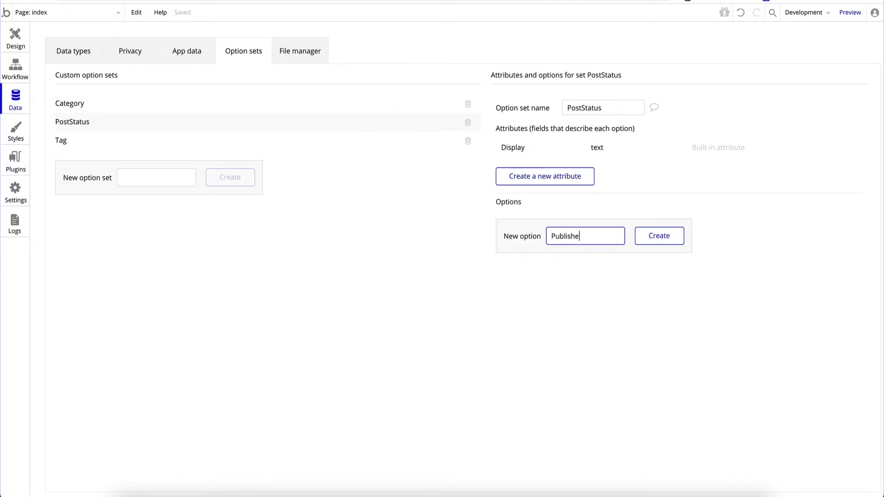
type("Drad")
key("Return")
type("Draf")
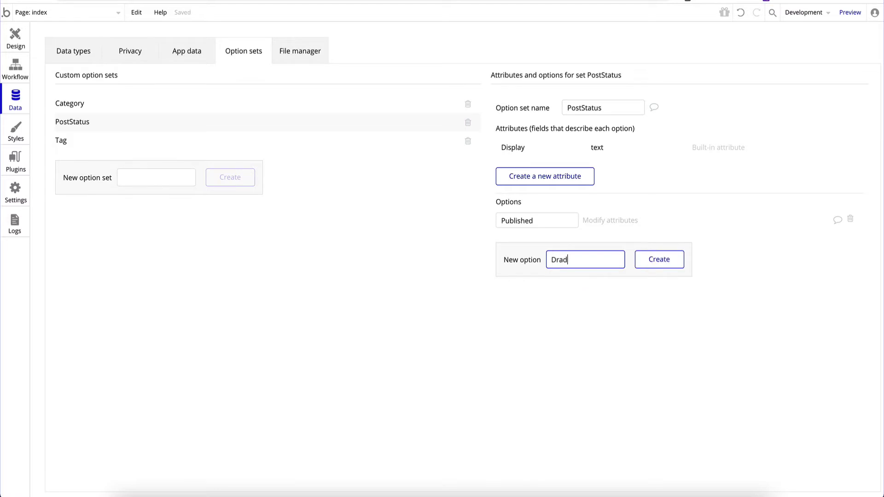
type("t")
key("Return")
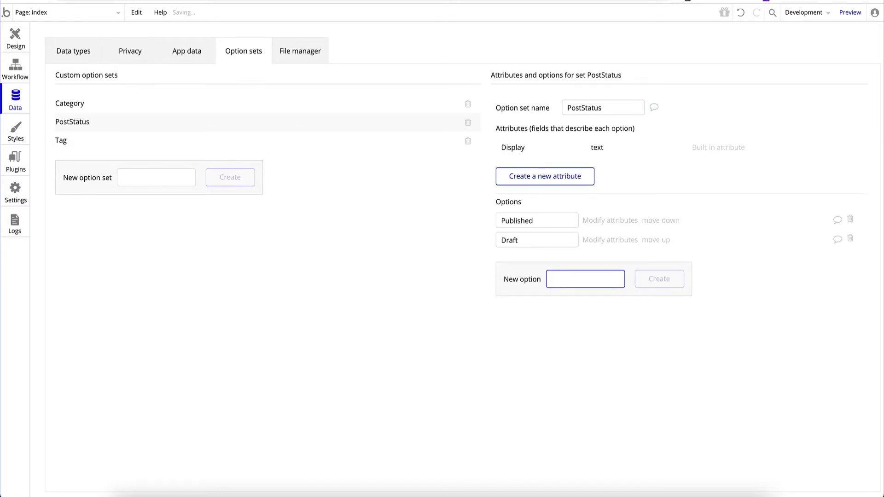
type("Private")
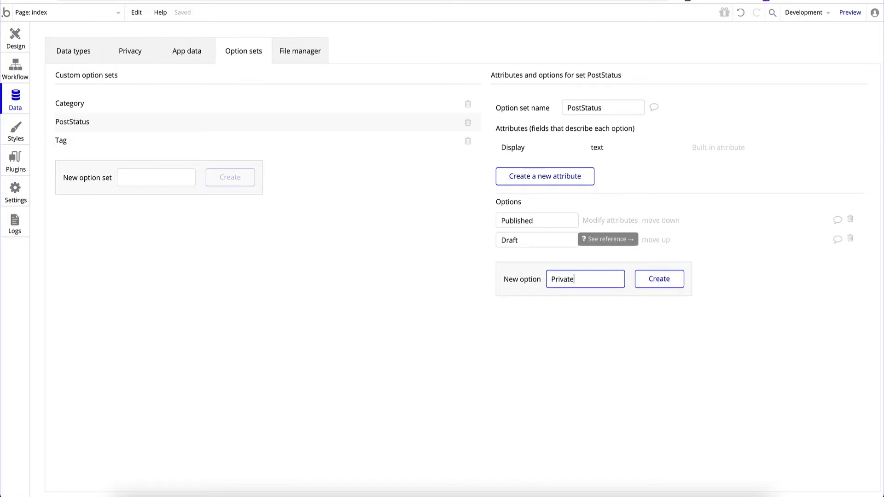
key("Return")
left_click(404, 261)
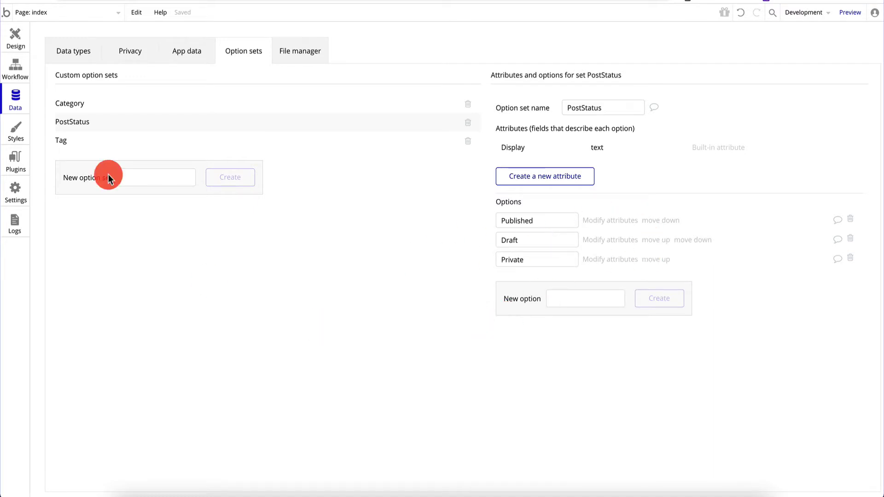
left_click(79, 51)
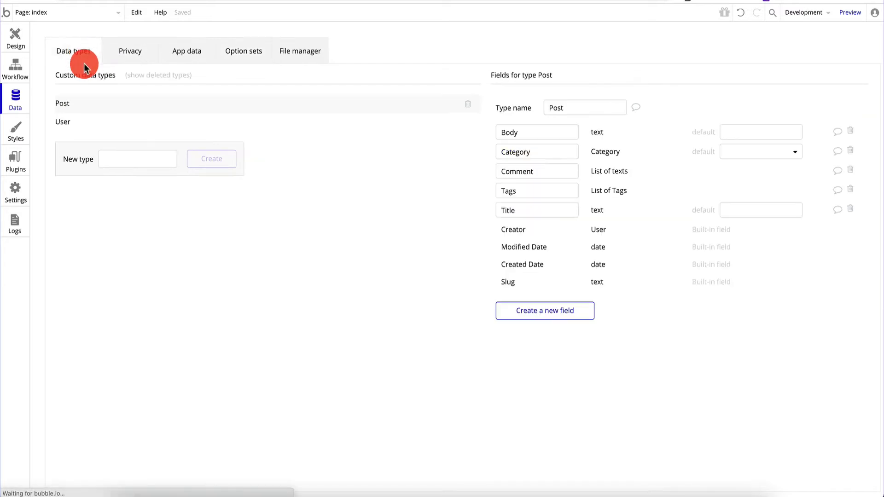
Add a field named Status of type PostStatus to the Post data type
left_click(556, 311)
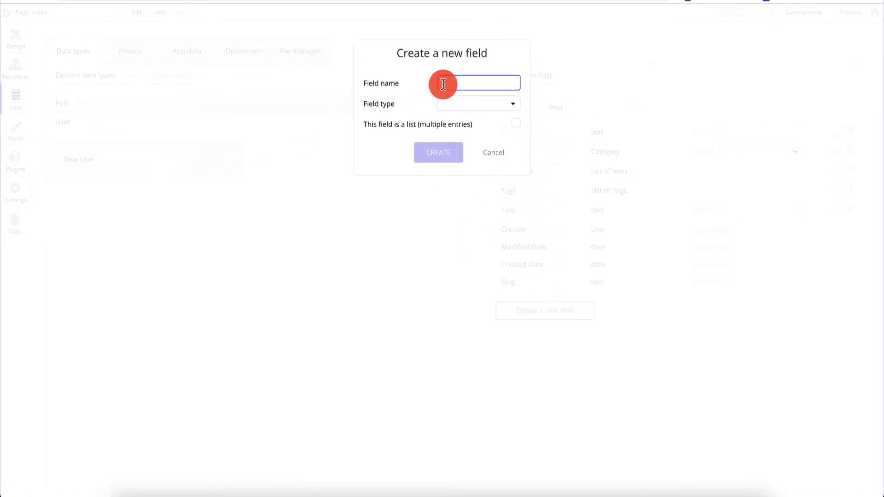
type("Status")
left_click(463, 102)
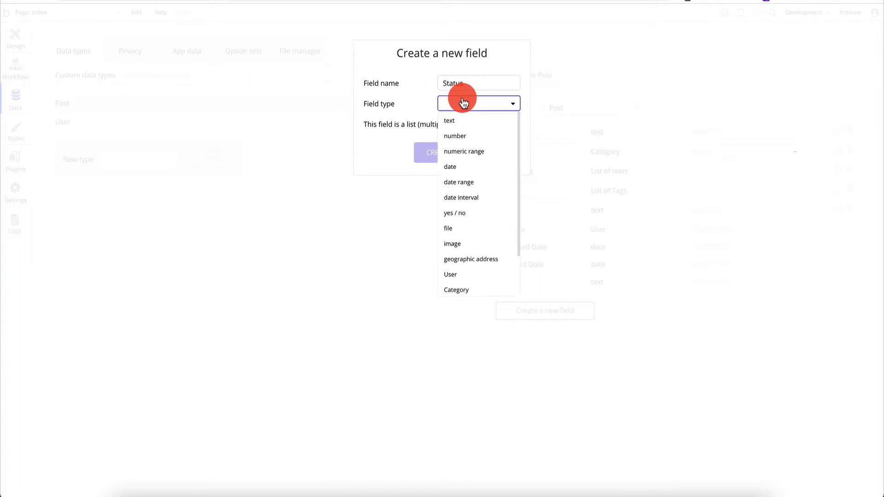
scroll(470, 239, "down", 2)
left_click(479, 253)
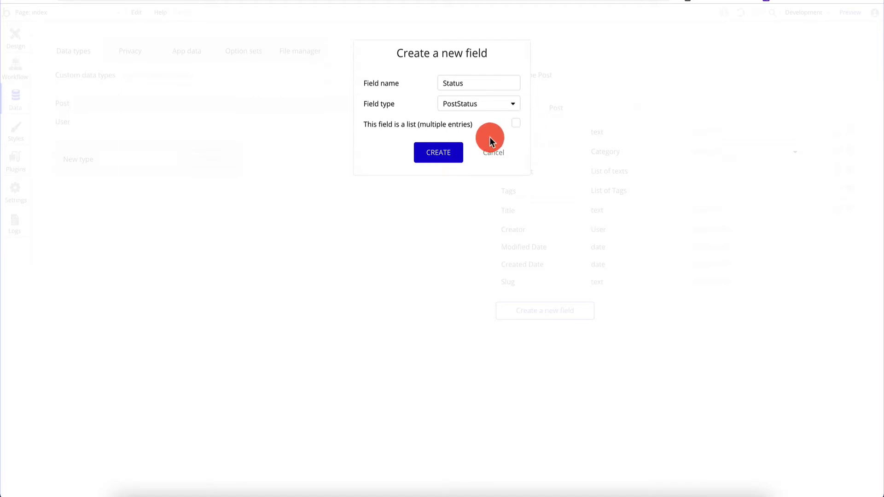
left_click(455, 156)
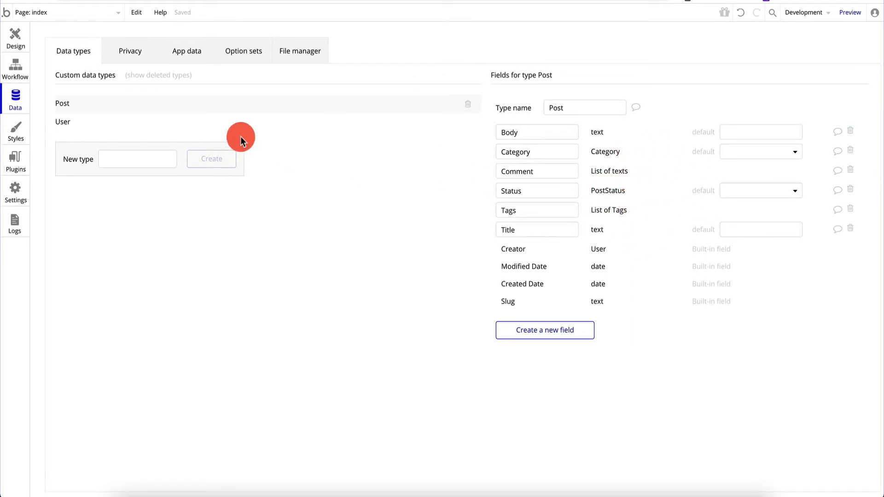
In App data's All Posts, set the Texas post's Status to Published and save
left_click(197, 49)
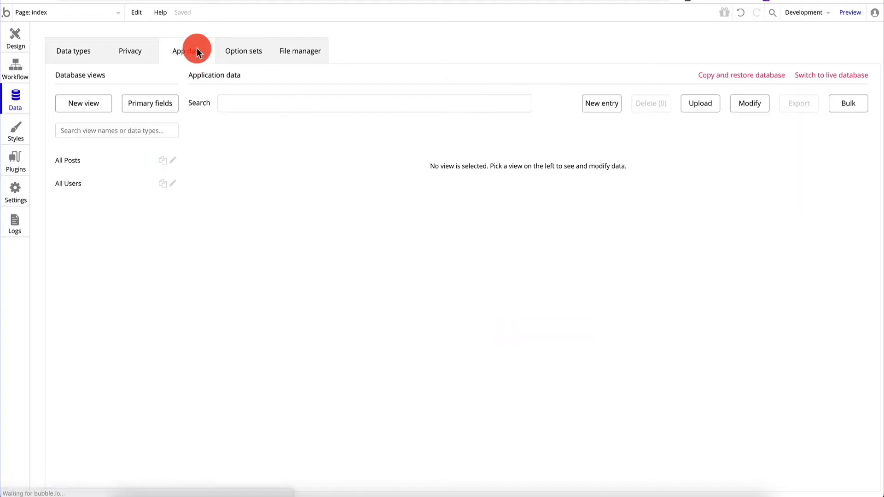
left_click(112, 161)
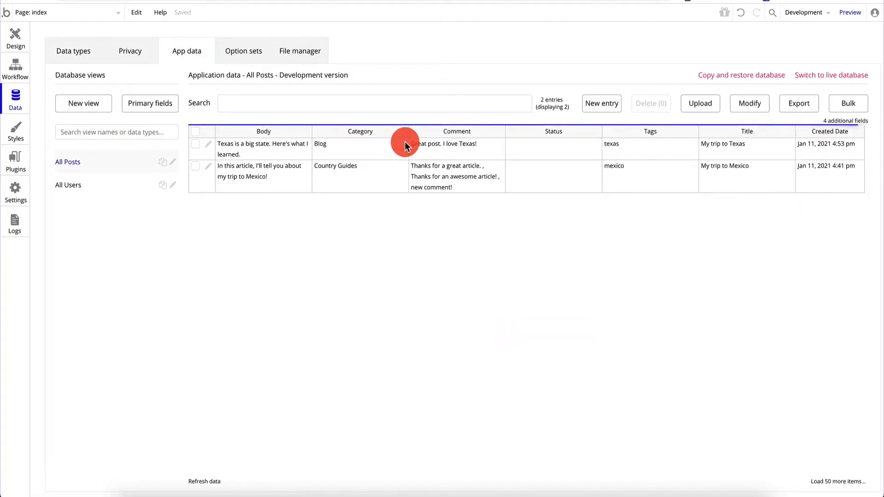
left_click(208, 143)
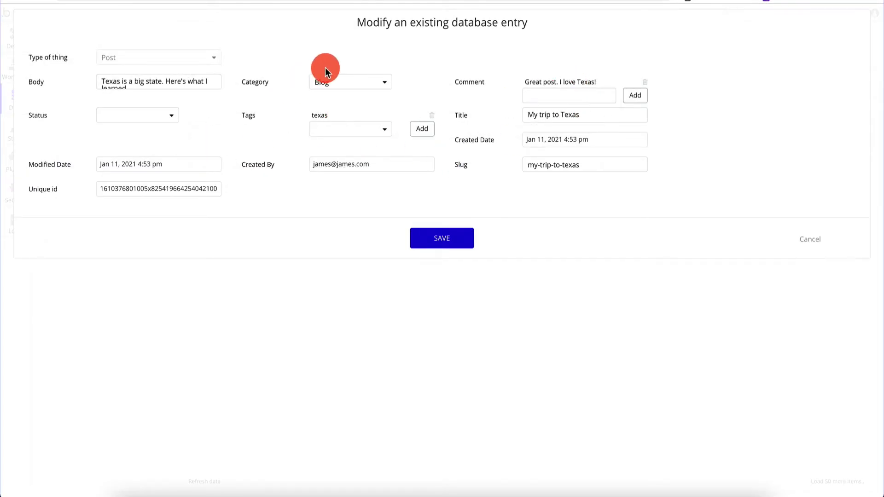
left_click(159, 116)
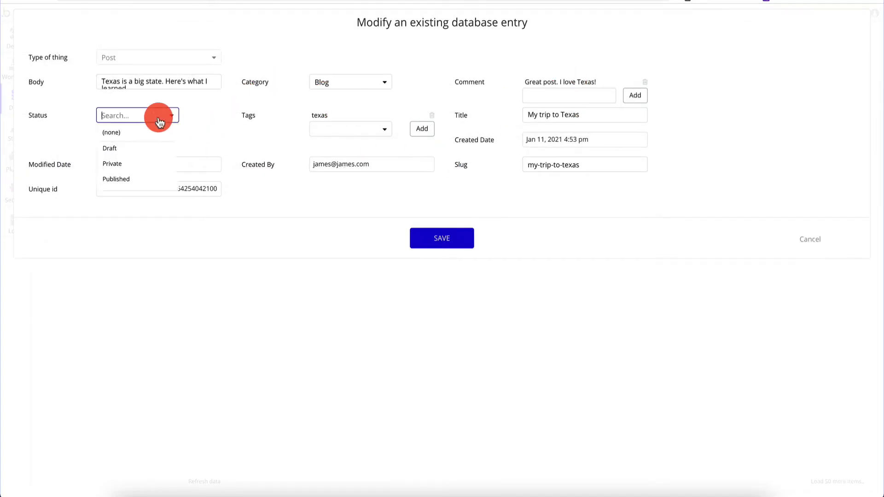
left_click(142, 177)
left_click(446, 239)
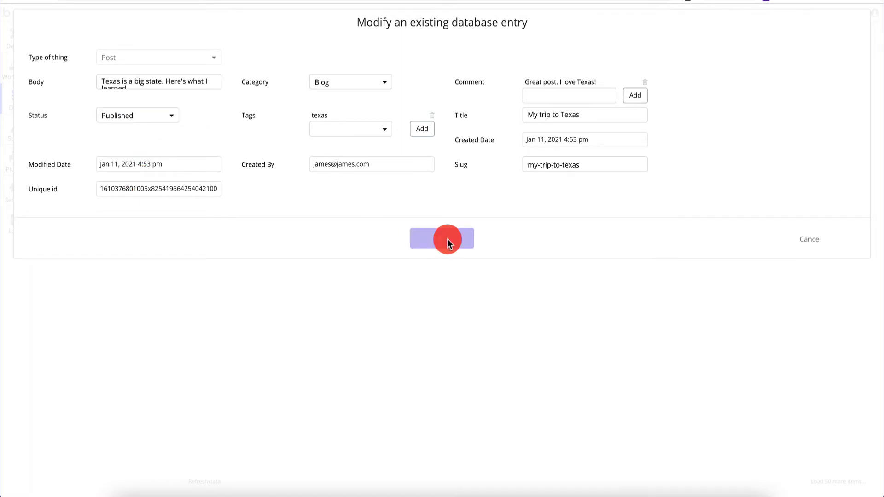
left_click(441, 136)
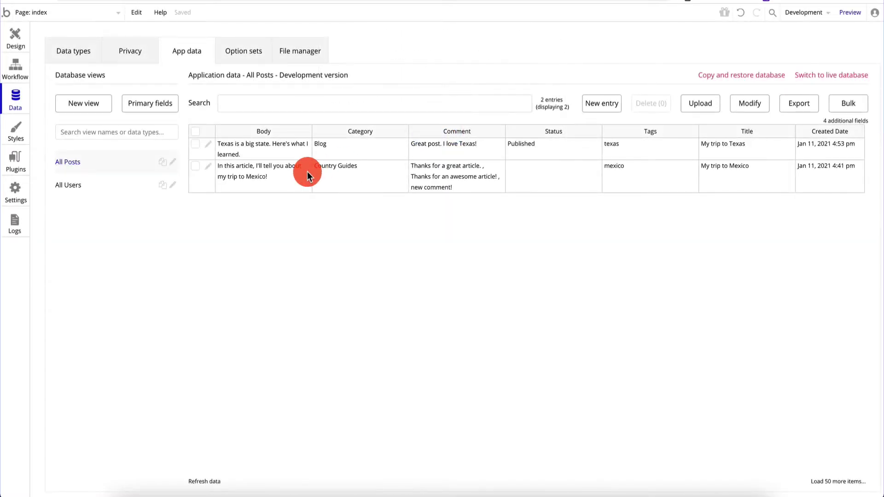
Set the Mexico post's Status to Published and save
left_click(208, 166)
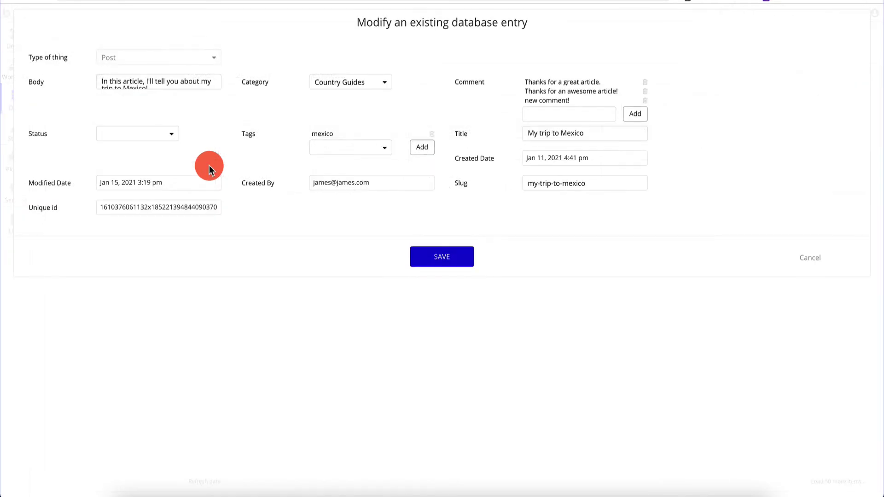
left_click(148, 134)
left_click(116, 197)
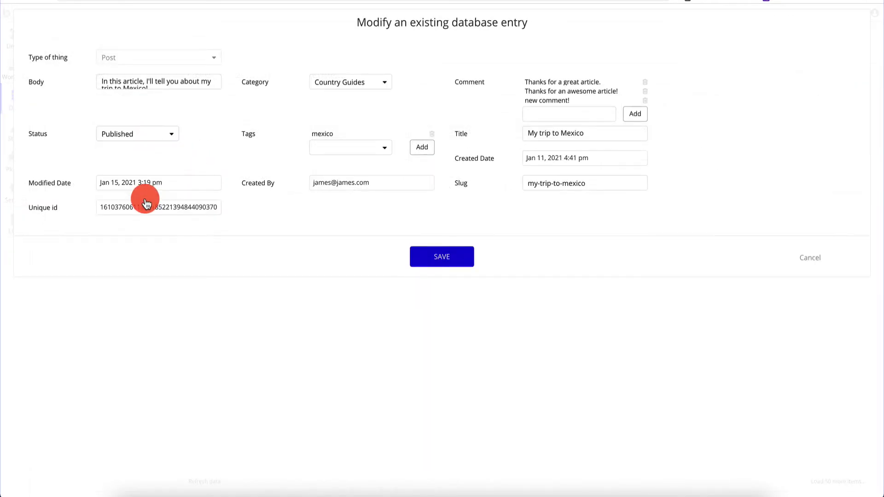
left_click(443, 255)
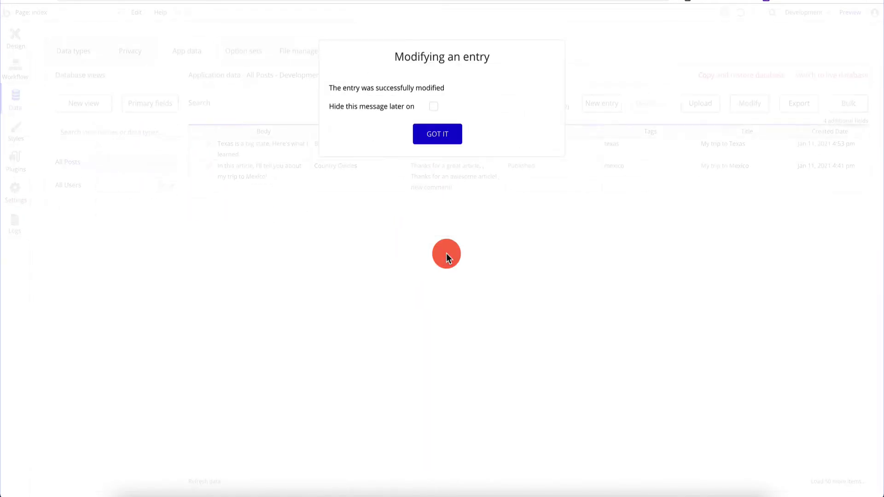
left_click(438, 138)
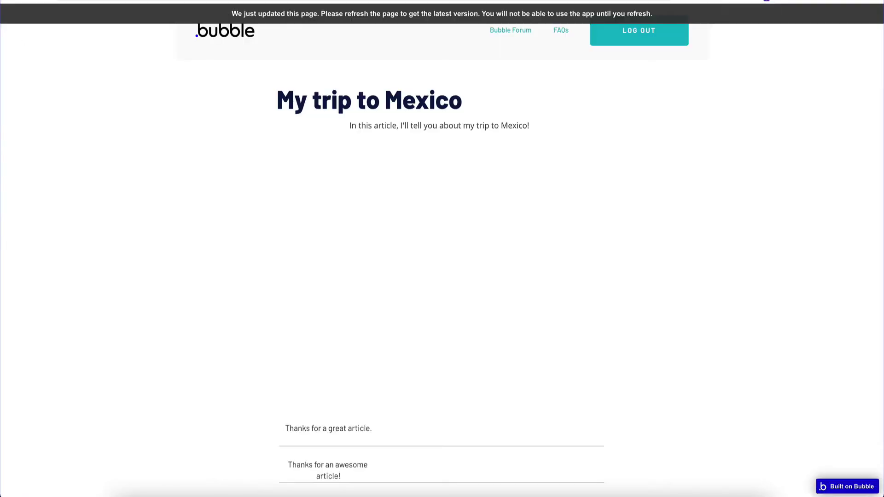
On the index page, open the post repeating group's Search for Posts data source
left_click(16, 37)
left_click(538, 157)
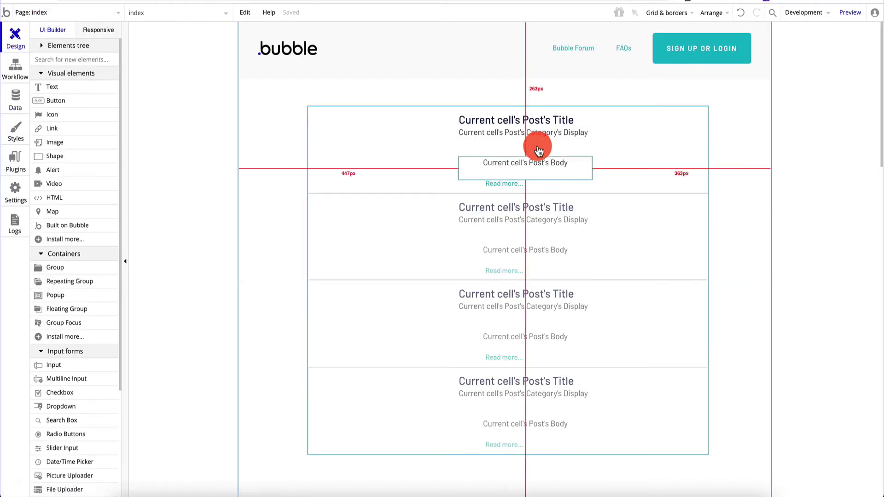
left_click(422, 122)
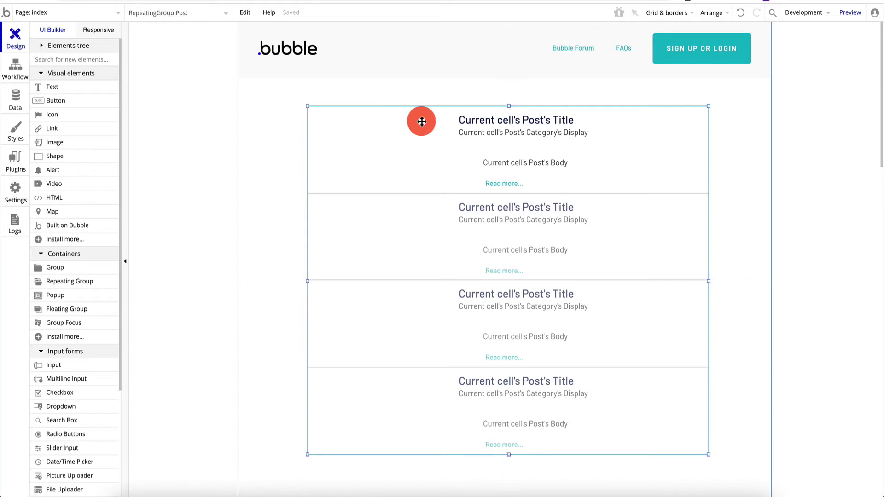
double_click(421, 122)
left_click(698, 87)
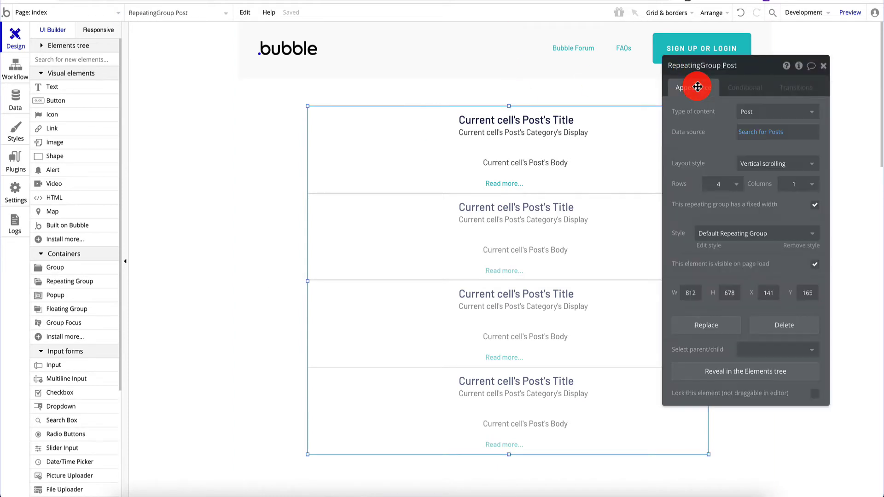
left_click(778, 140)
left_click(778, 137)
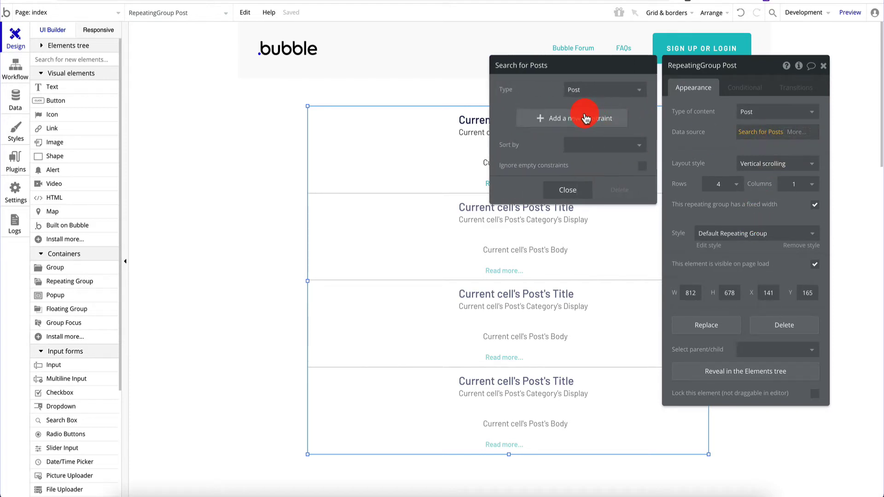
Add the search constraint Status = Published, then preview the site
left_click(586, 118)
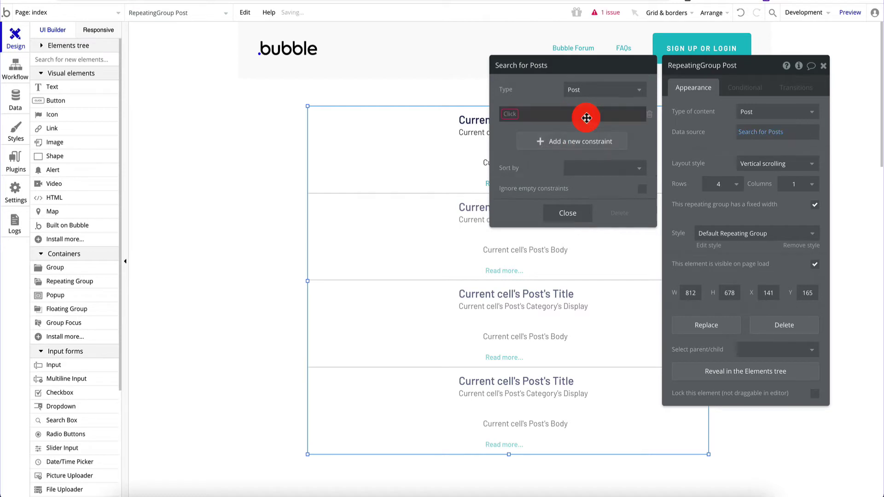
left_click(511, 114)
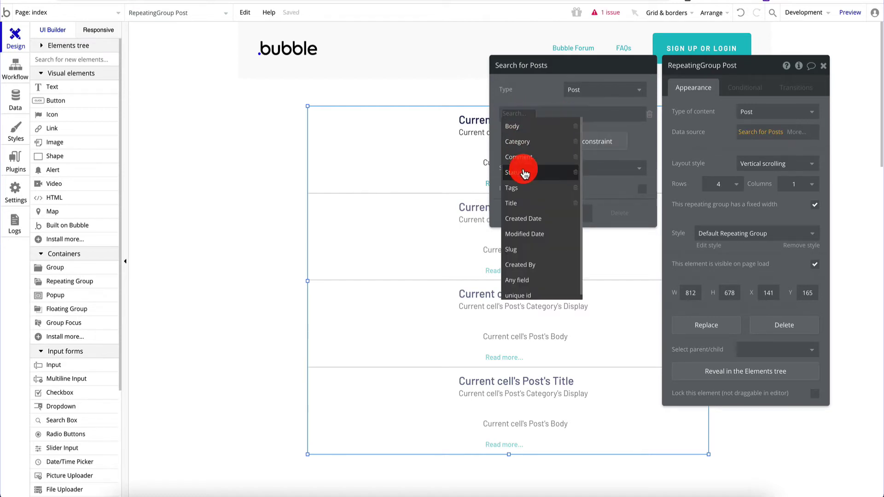
left_click(525, 173)
left_click(540, 120)
mouse_move(573, 114)
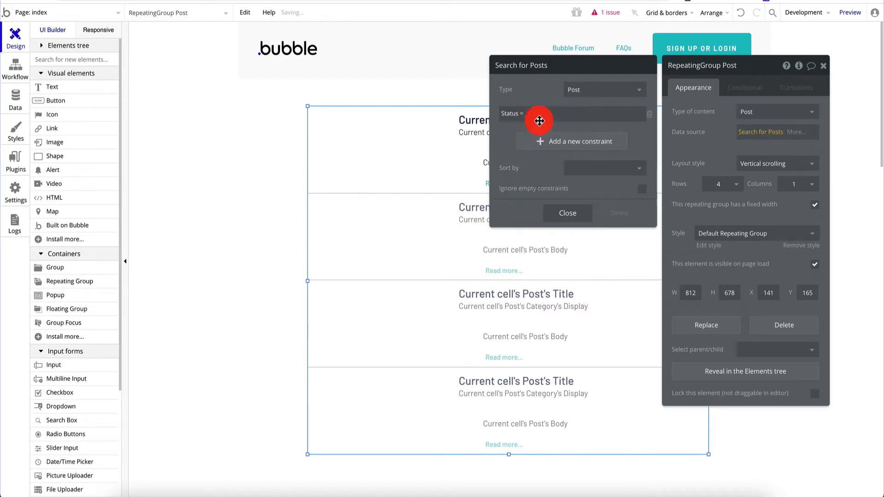
left_click(552, 155)
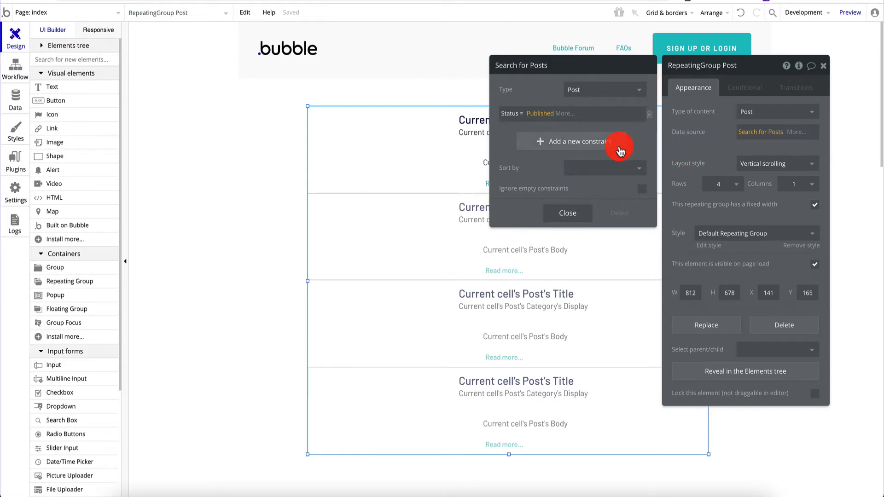
left_click(823, 66)
left_click(850, 13)
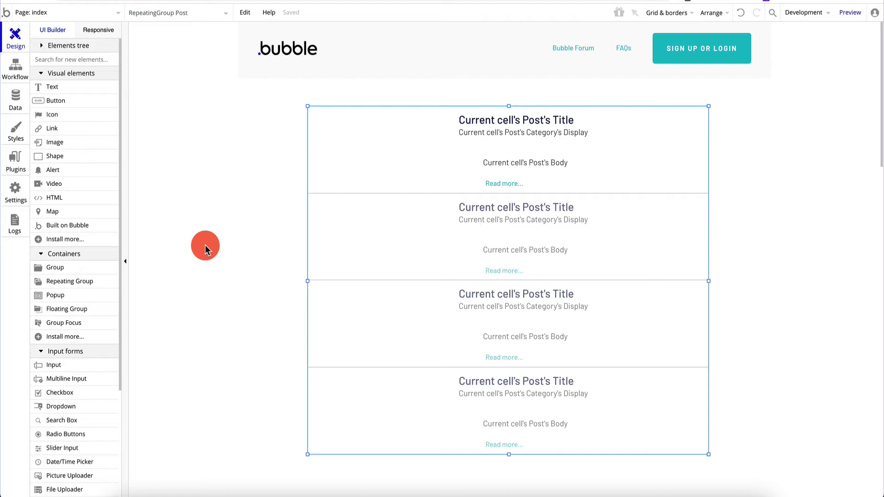
Delete the existing dashboard page
left_click(55, 13)
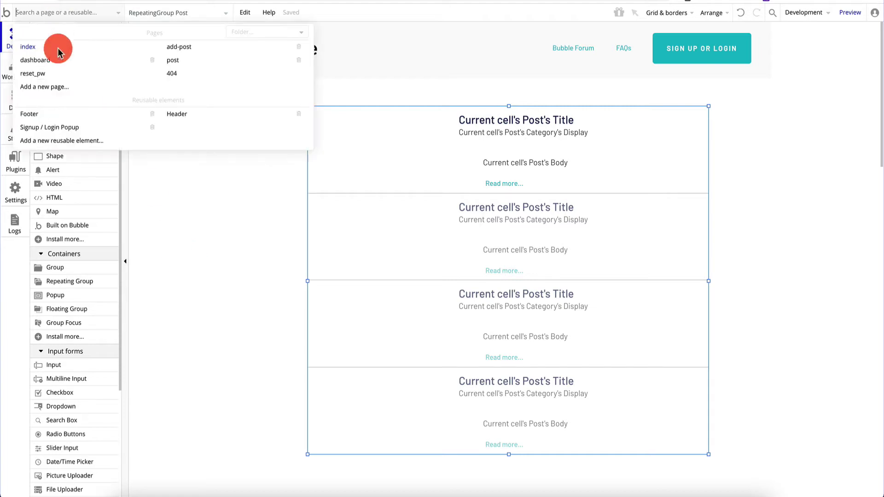
left_click(60, 62)
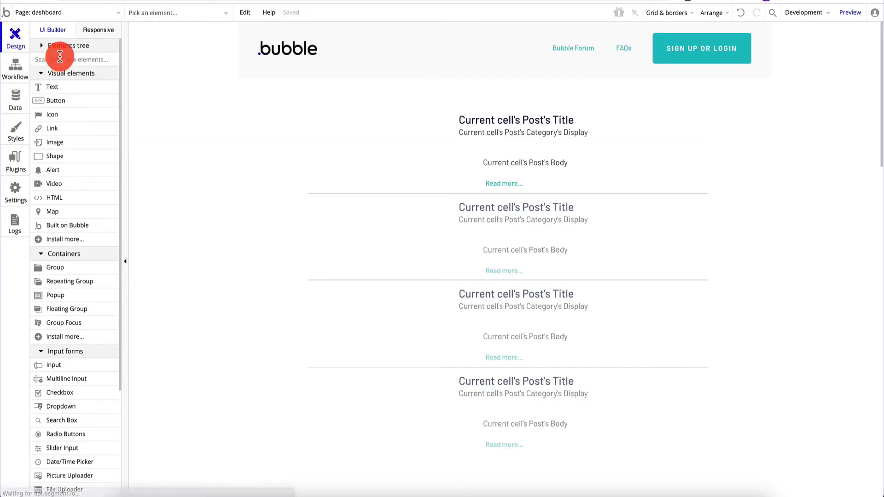
left_click(69, 13)
left_click(152, 60)
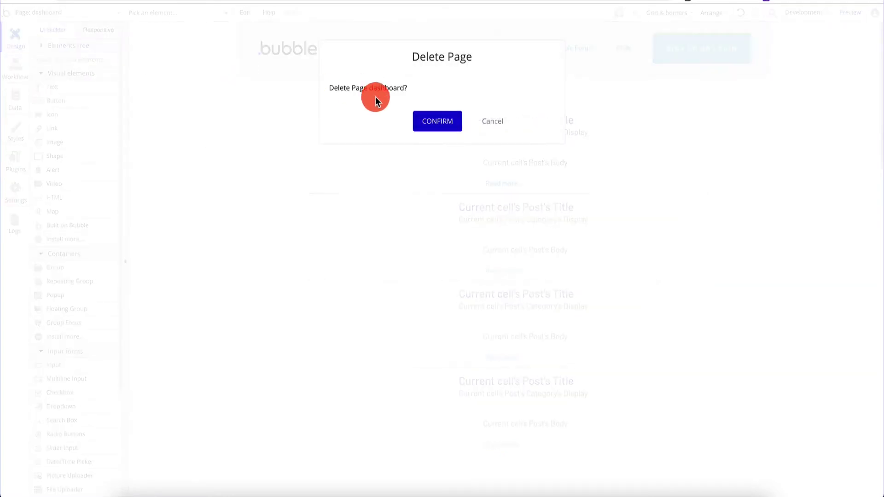
left_click(439, 122)
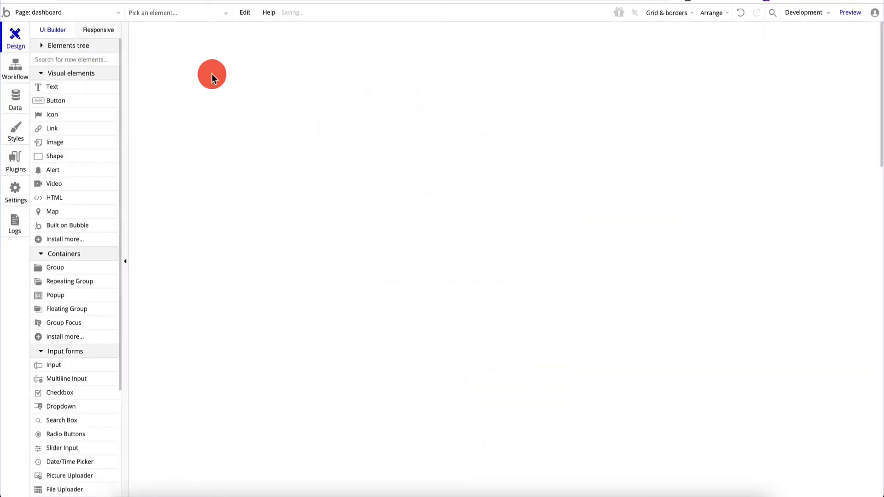
Create a new page named dashboard cloned from index
left_click(66, 12)
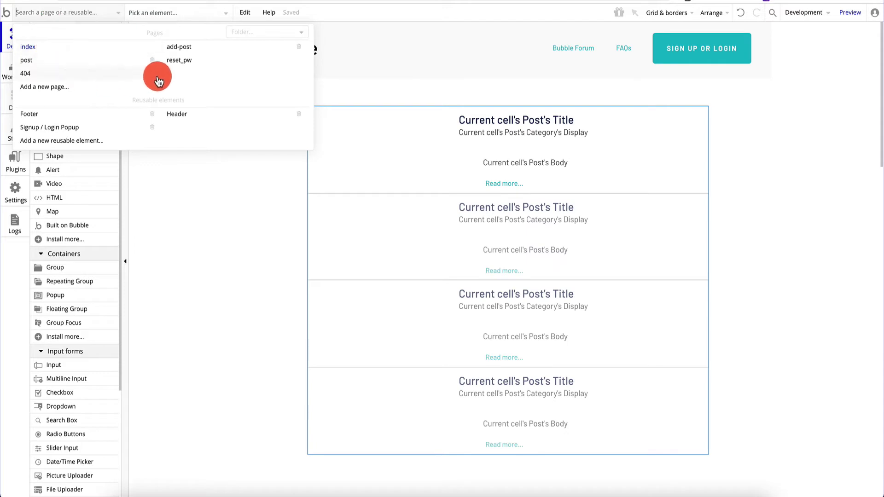
left_click(74, 88)
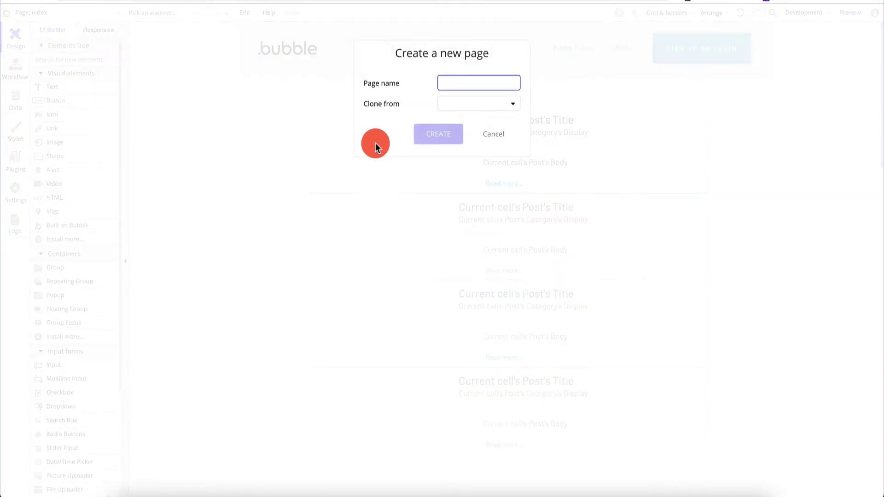
left_click(481, 104)
left_click(479, 137)
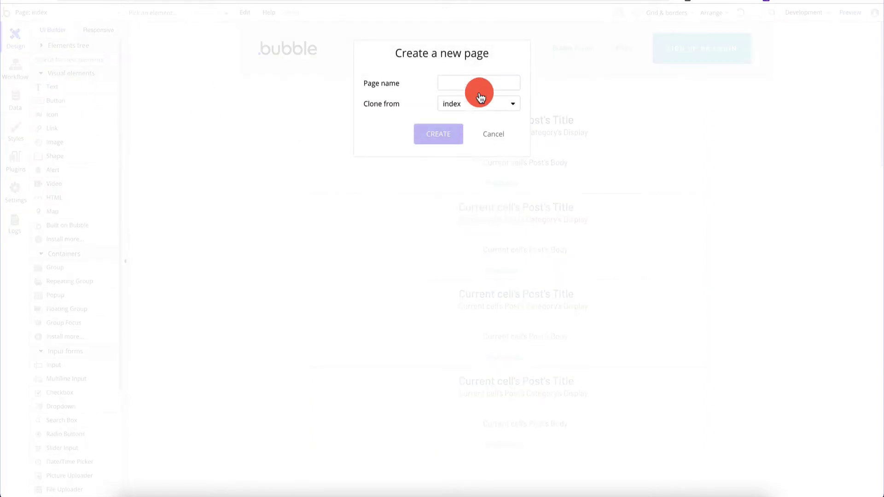
left_click(480, 84)
type("dashboar")
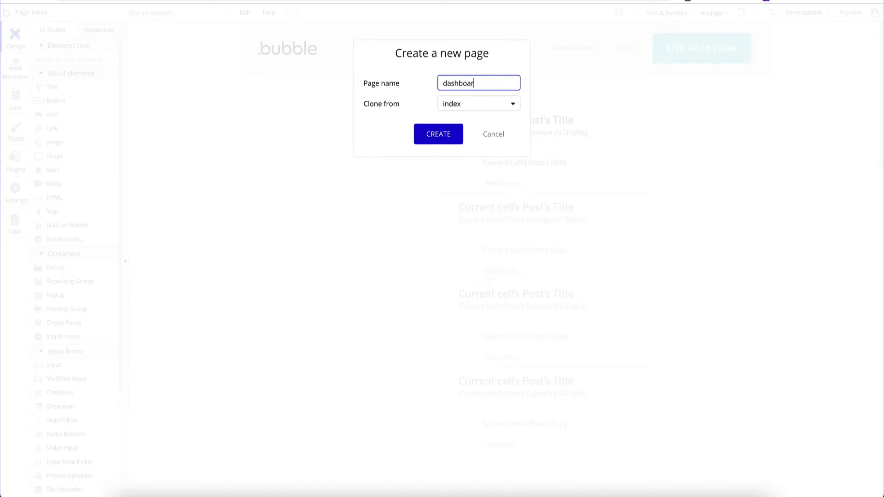
type("d")
left_click(453, 138)
left_click(449, 137)
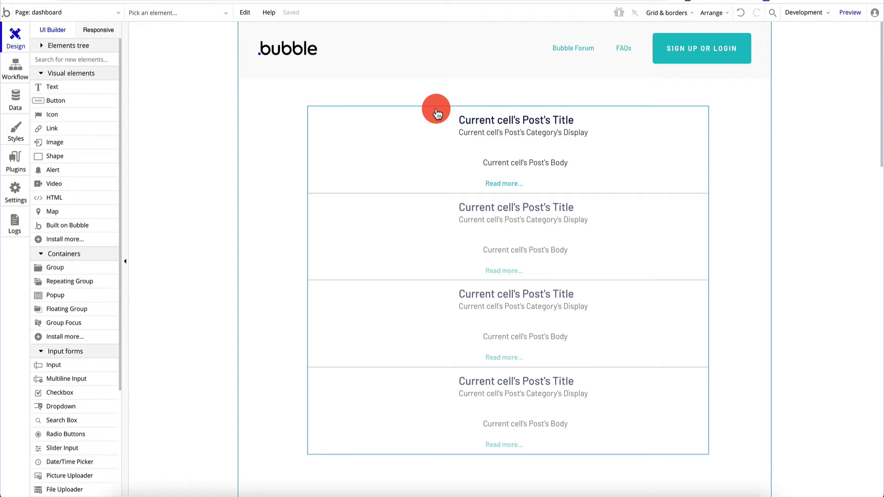
Move the post list down and place a new text element above it
left_click_drag(437, 114, 408, 146)
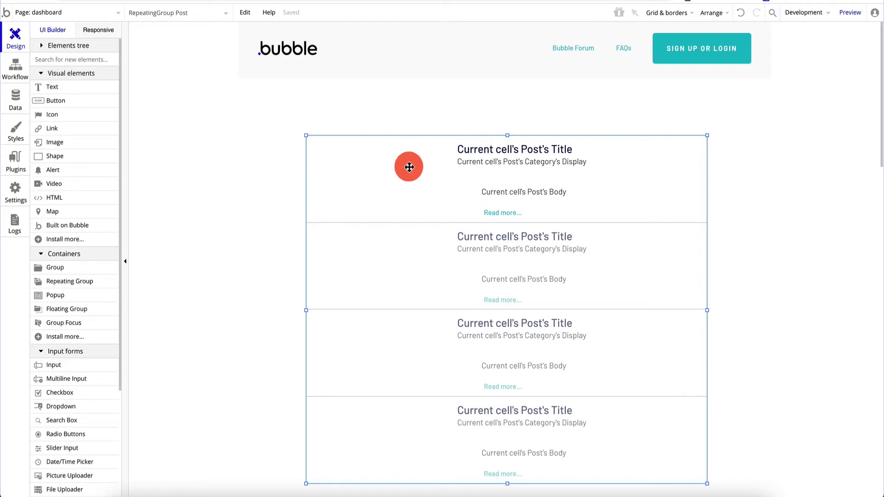
left_click(416, 139)
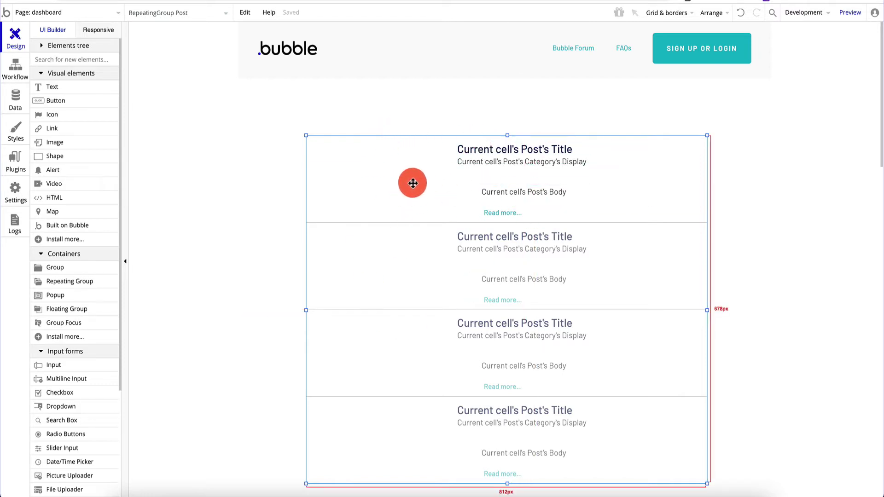
left_click_drag(90, 92, 479, 94)
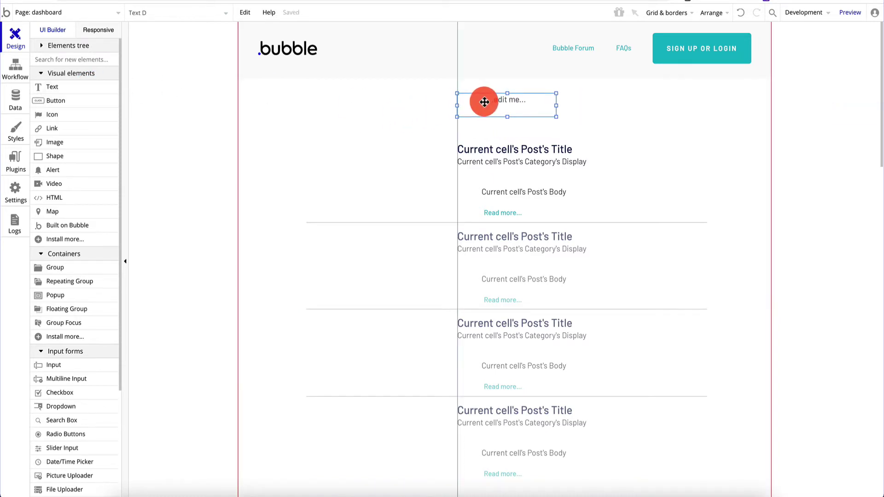
Widen the text element to 812px and replace its placeholder with 'Please login first.'
left_click_drag(454, 103, 306, 113)
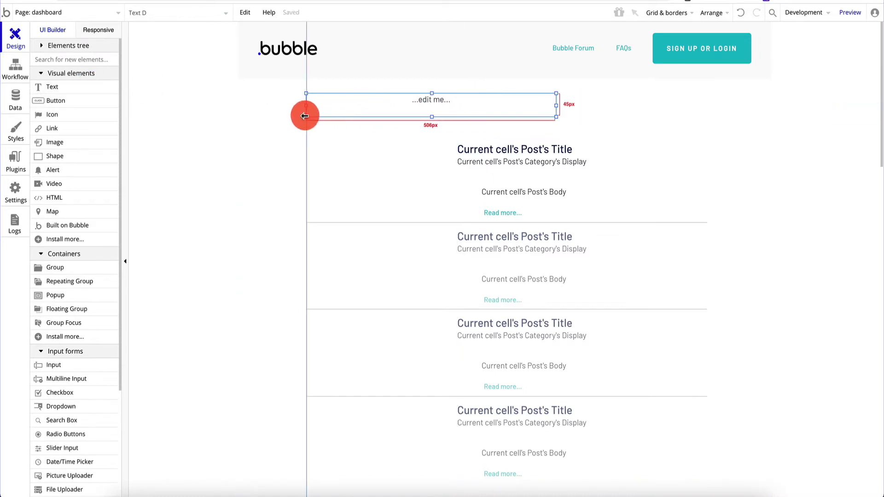
left_click_drag(556, 106, 707, 105)
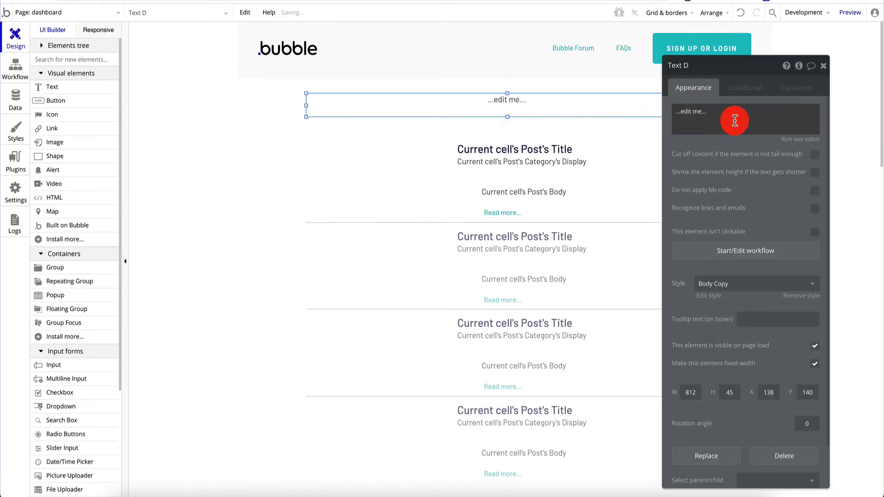
triple_click(734, 121)
type("Please login first.")
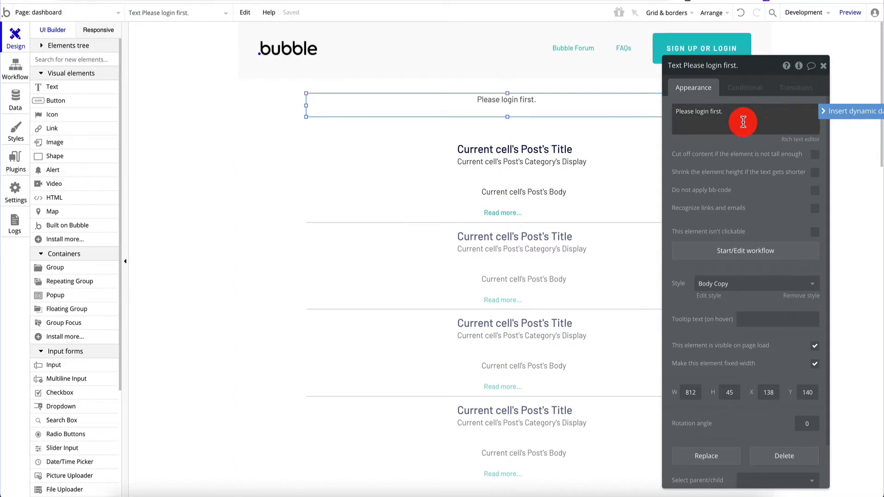
Add a condition to the 'Please login first.' text: When Current User isn't logged in
left_click(755, 94)
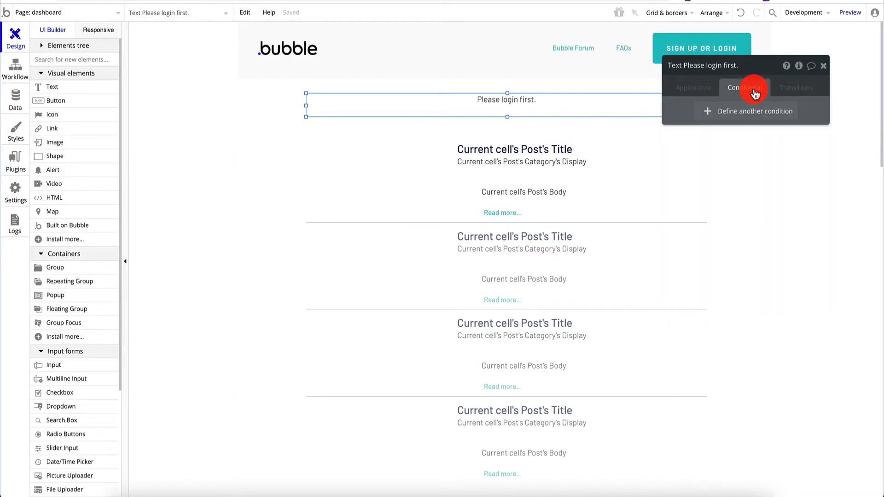
left_click(748, 117)
left_click(704, 118)
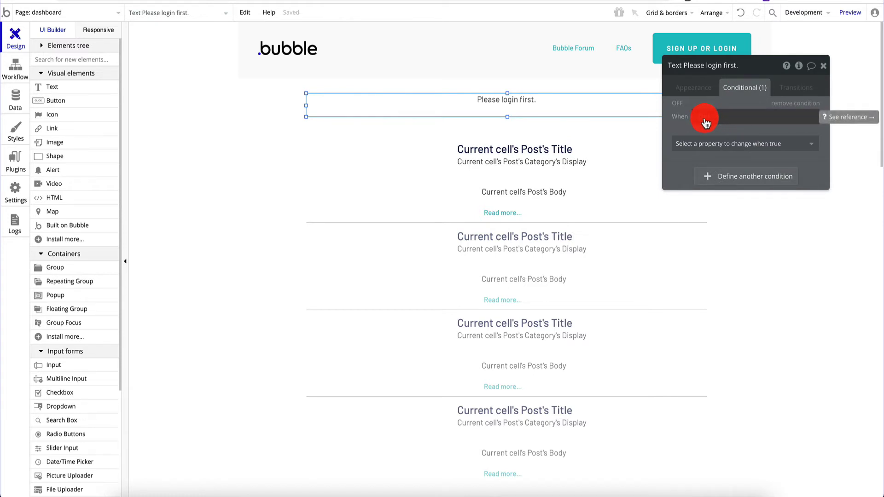
left_click(710, 118)
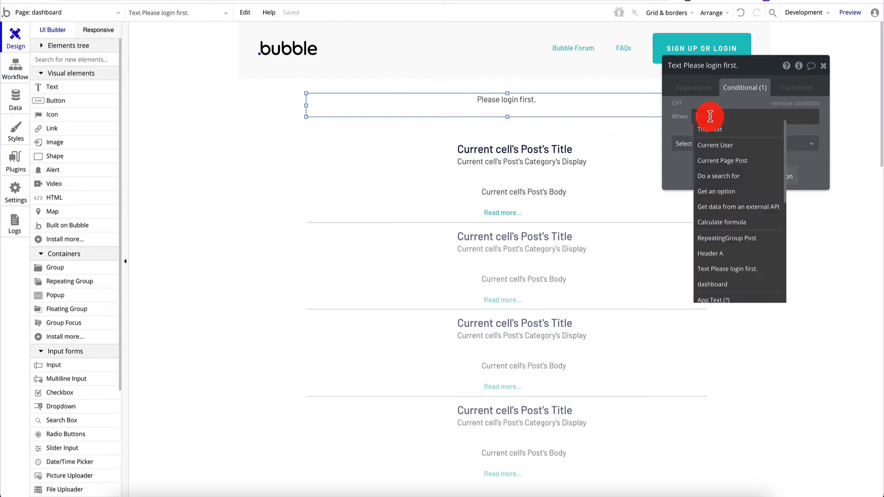
left_click(731, 149)
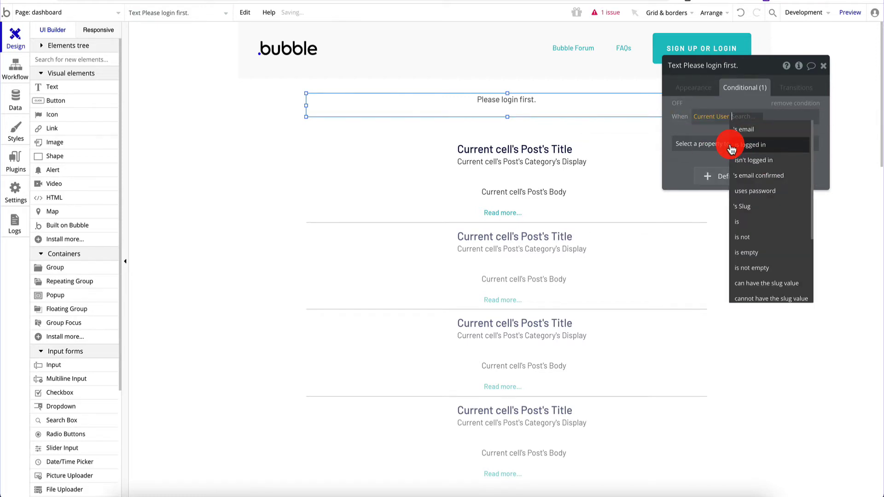
left_click(760, 161)
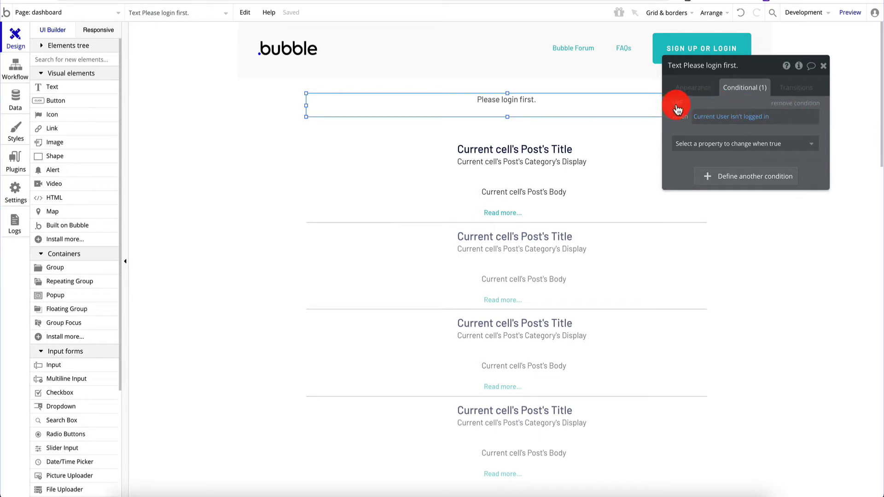
left_click(823, 66)
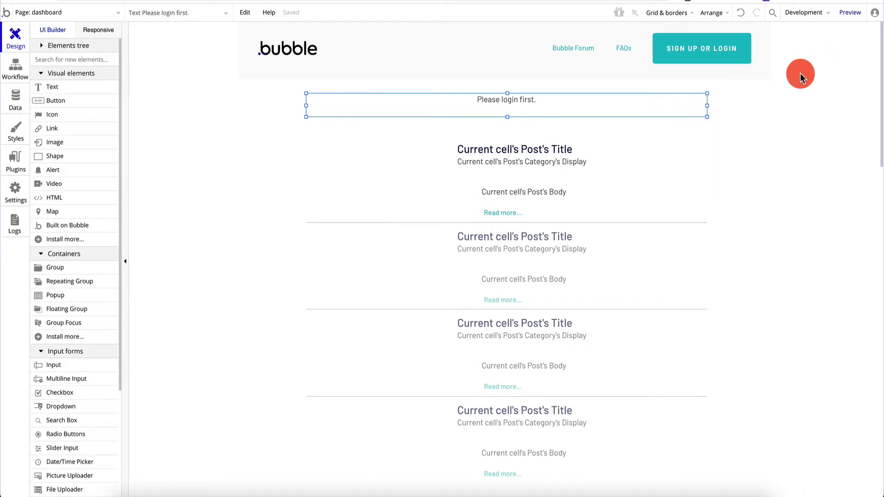
left_click(392, 155)
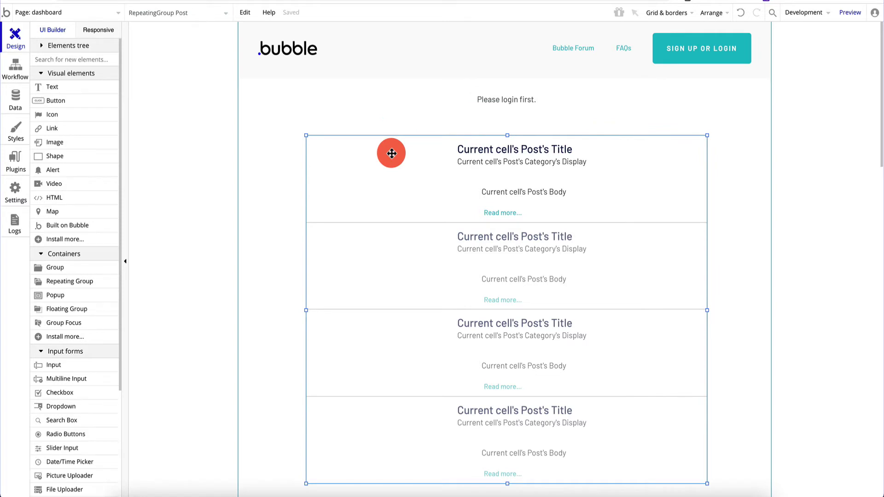
Make the posts repeating group visible when Current User is logged in
left_click(392, 153)
left_click(755, 110)
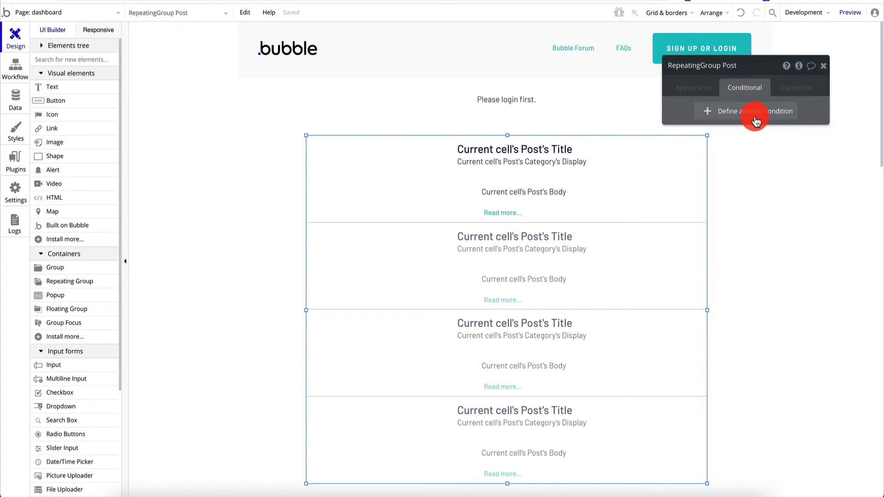
left_click(723, 120)
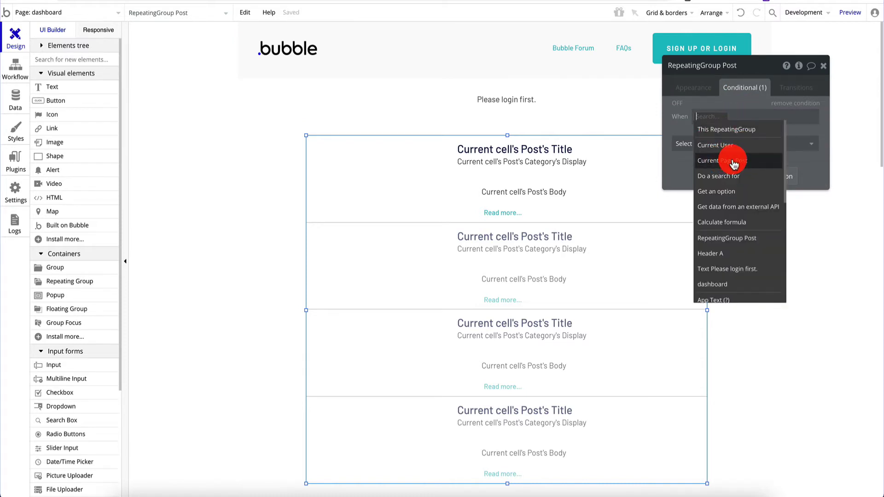
left_click(736, 151)
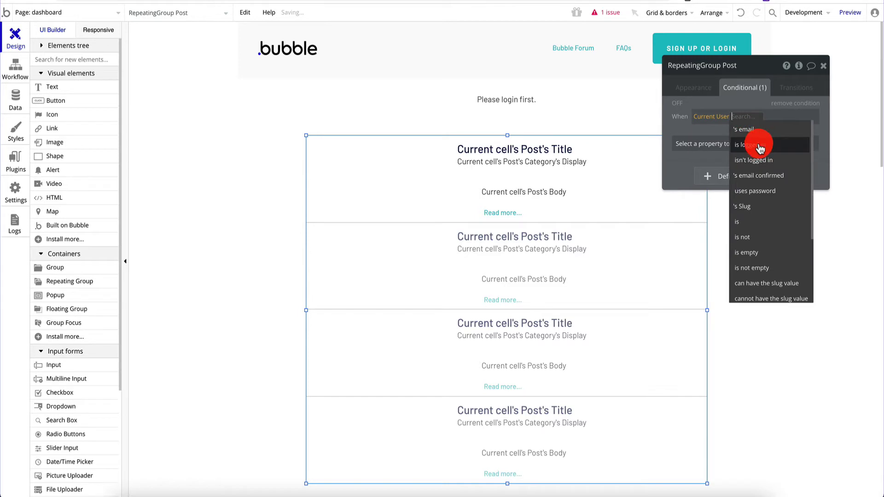
left_click(762, 146)
left_click(704, 144)
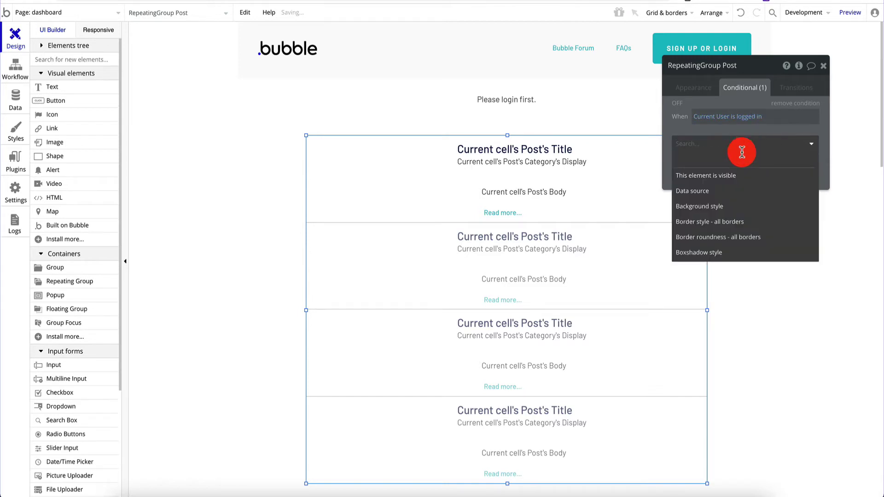
left_click(727, 179)
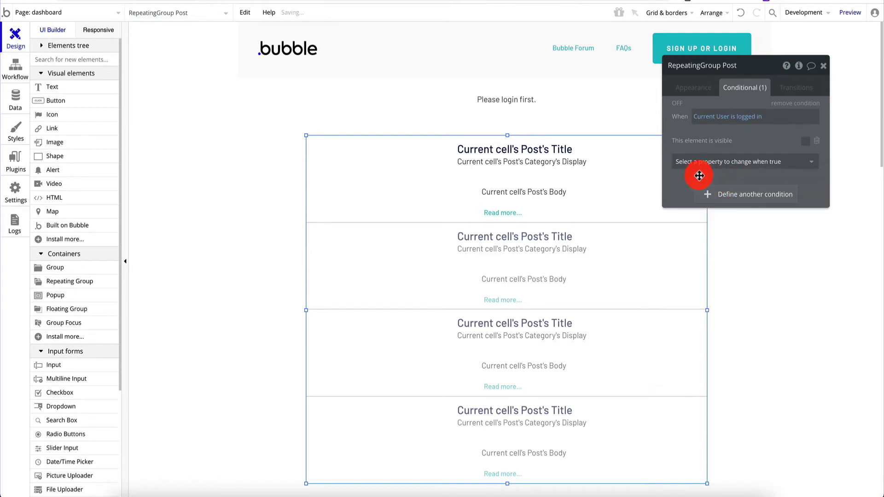
left_click(806, 142)
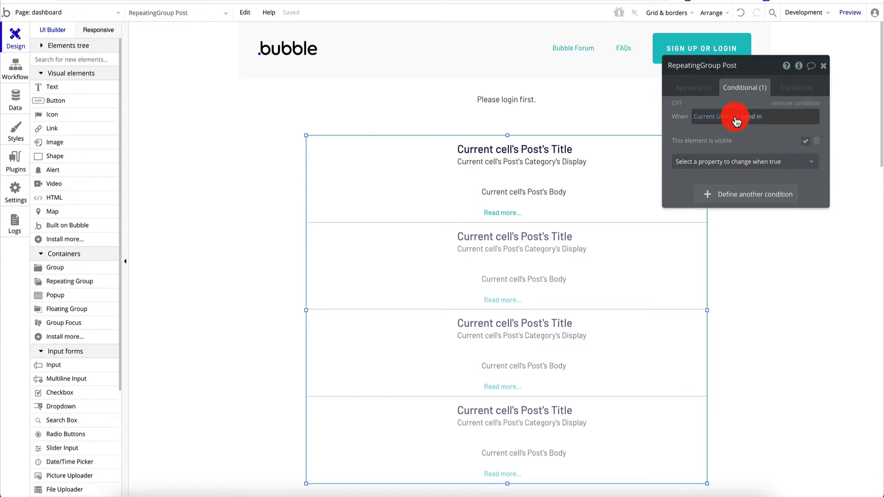
left_click(824, 67)
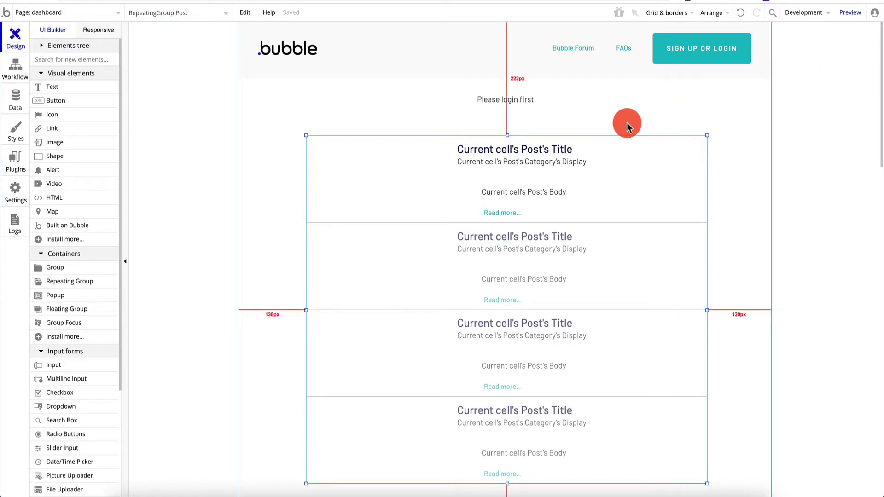
Select the 'Please login first.' text and open its settings
left_click(536, 108)
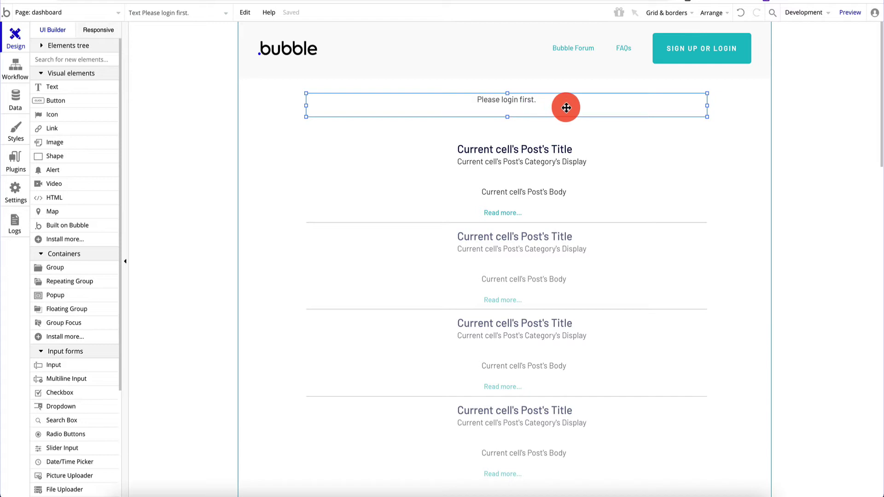
left_click_drag(566, 105, 593, 105)
double_click(592, 104)
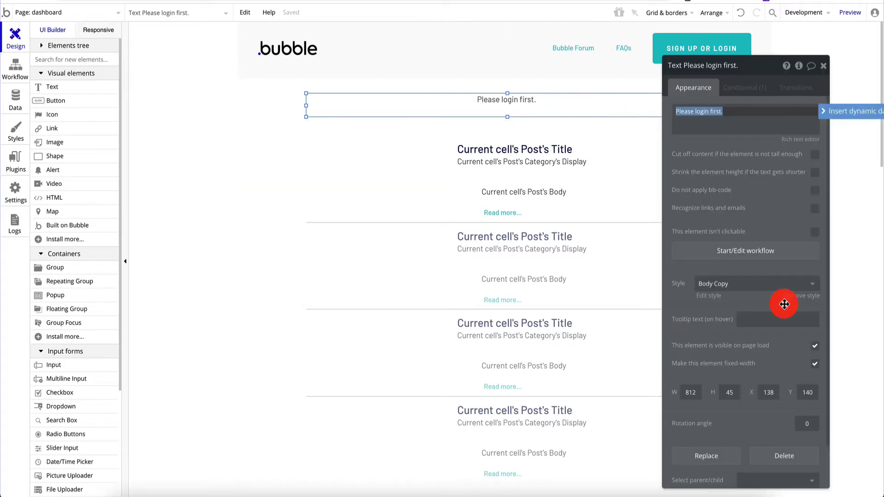
Remove the Body Copy style from the login message and set its font size to 24
left_click(805, 295)
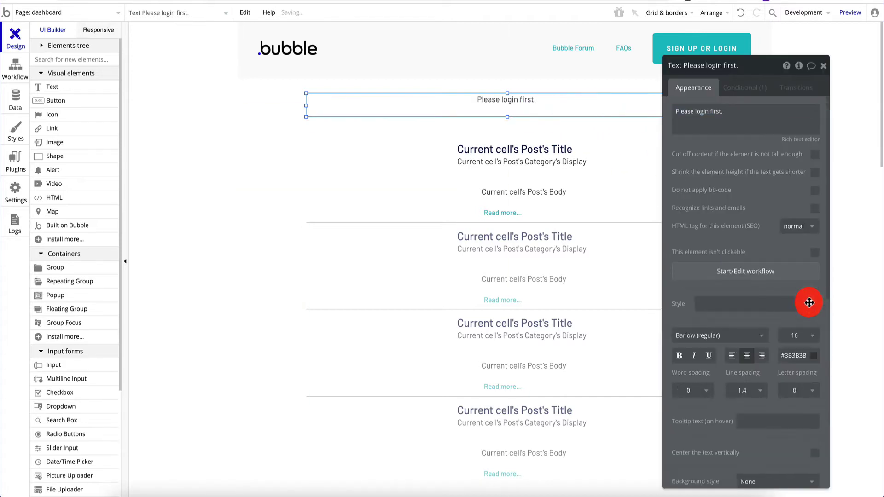
left_click(789, 336)
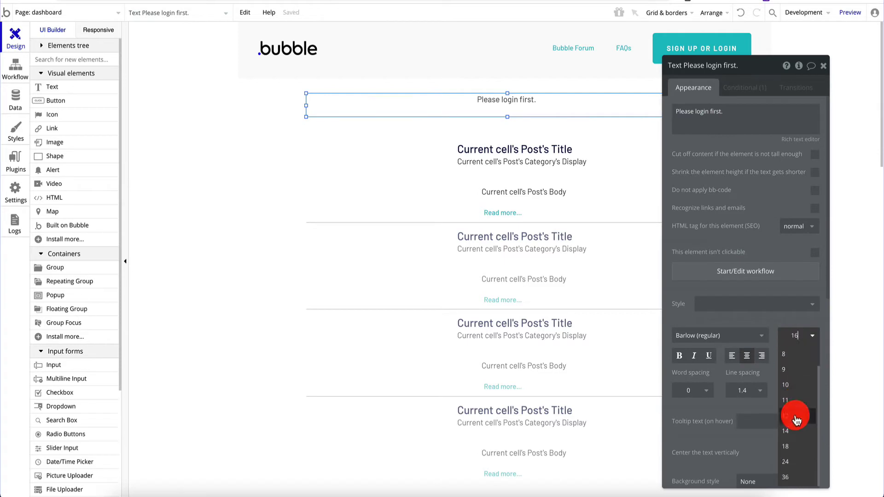
left_click(790, 449)
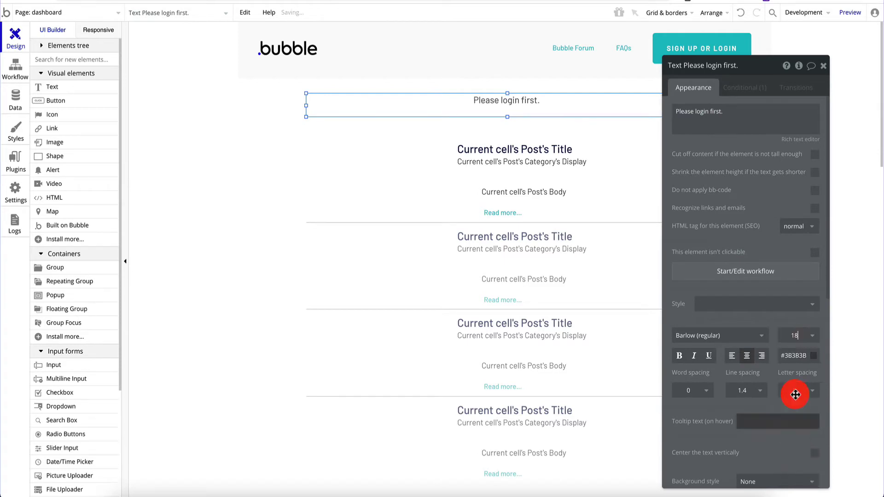
double_click(795, 335)
type("24")
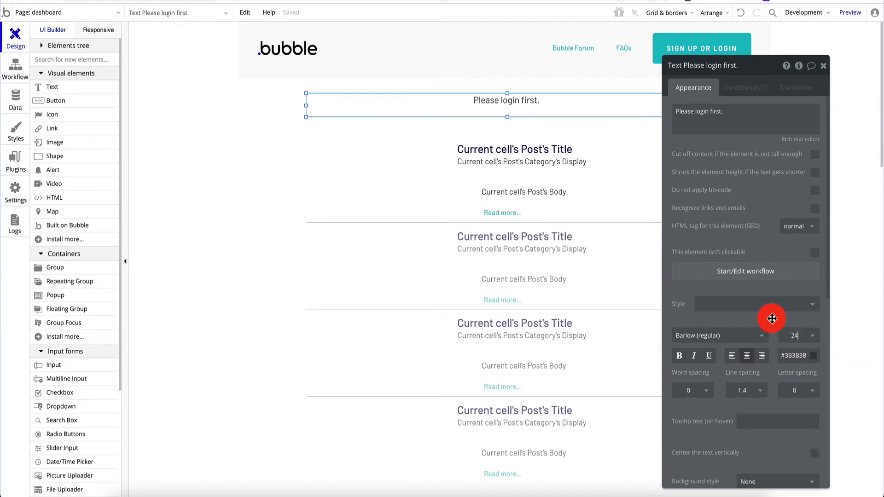
left_click(768, 319)
Preview the dashboard page while logged out, then return to the editor
left_click(823, 66)
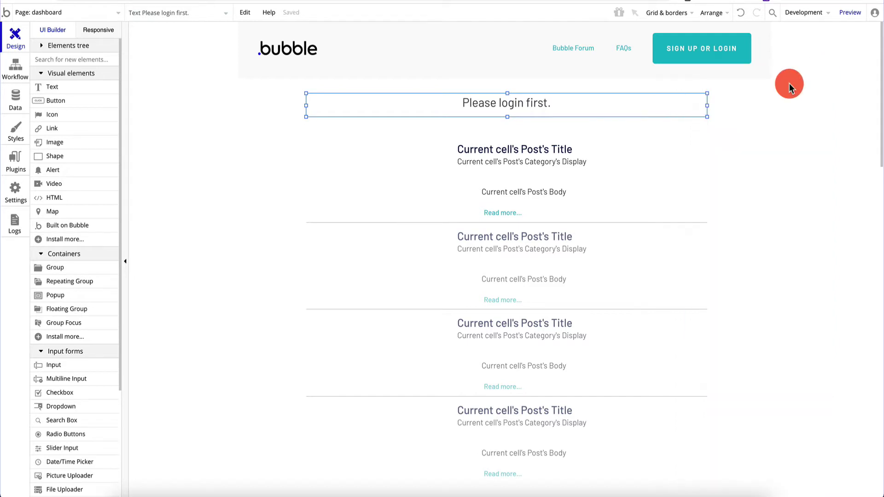
left_click(850, 13)
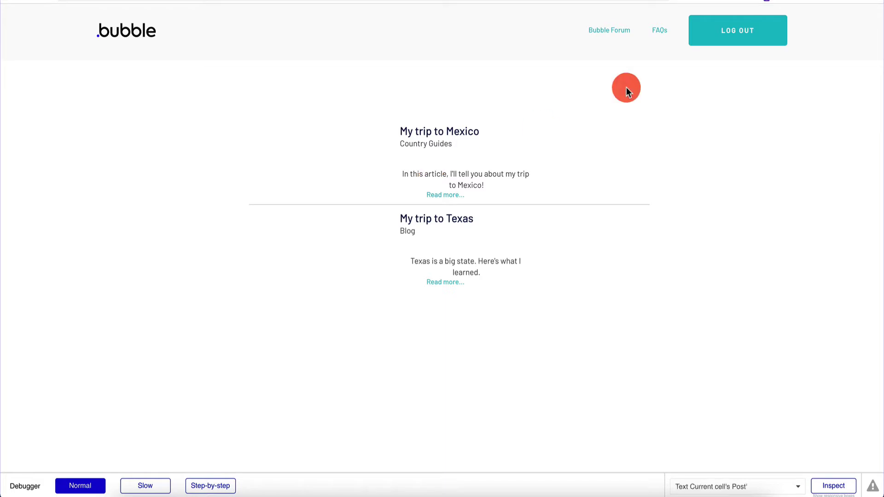
left_click(735, 39)
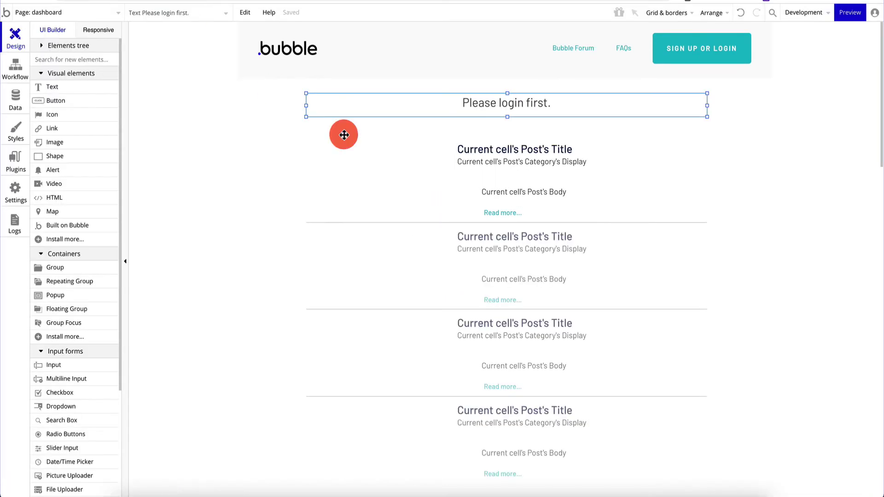
Change the posts repeating group's condition to Current User isn't logged in
double_click(433, 157)
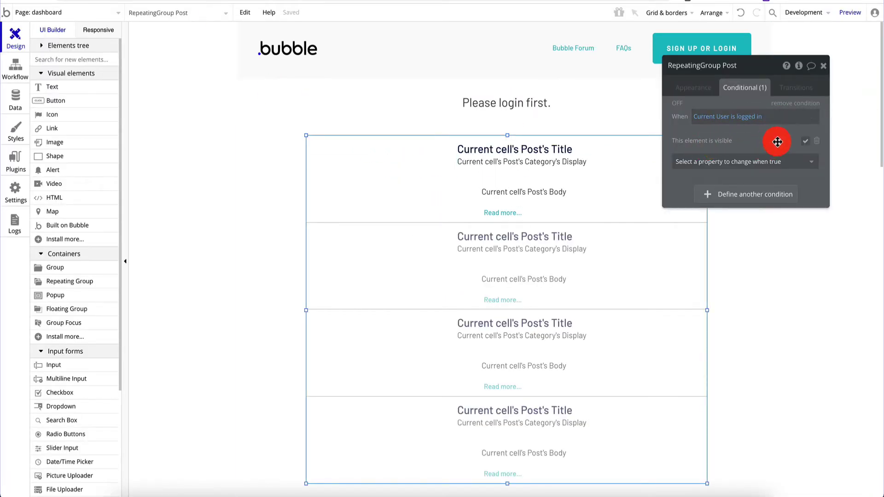
left_click(747, 117)
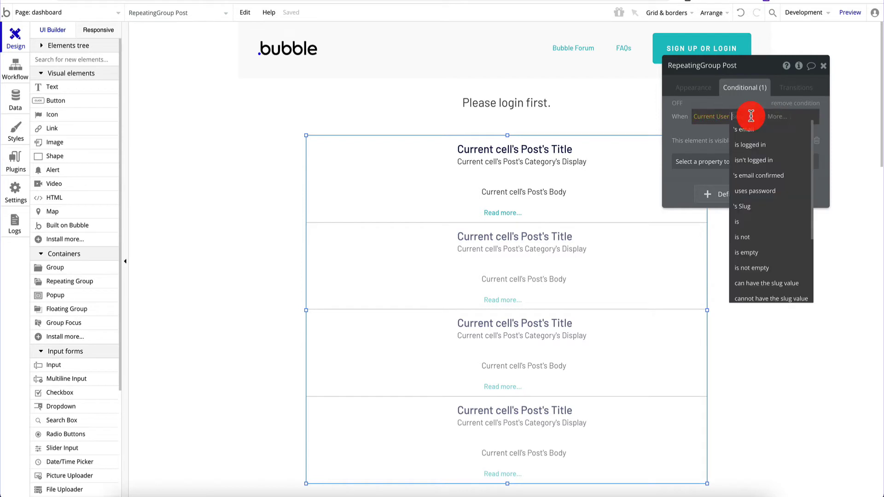
left_click(757, 160)
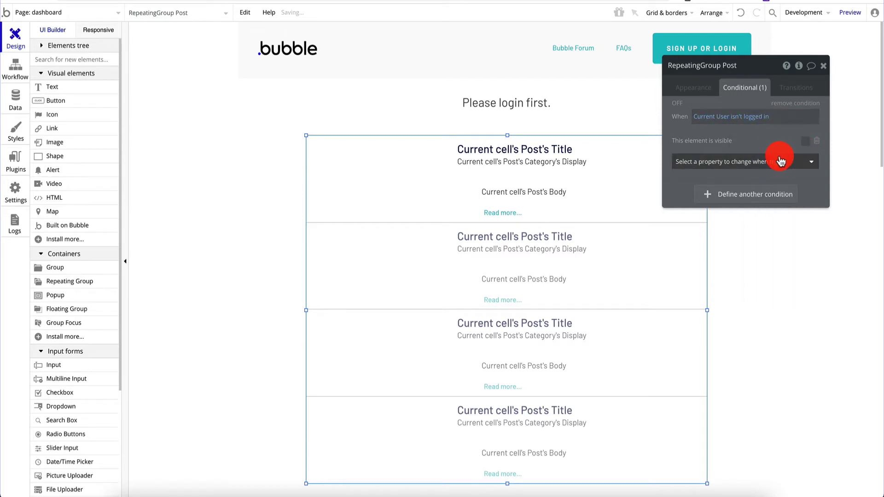
left_click(823, 66)
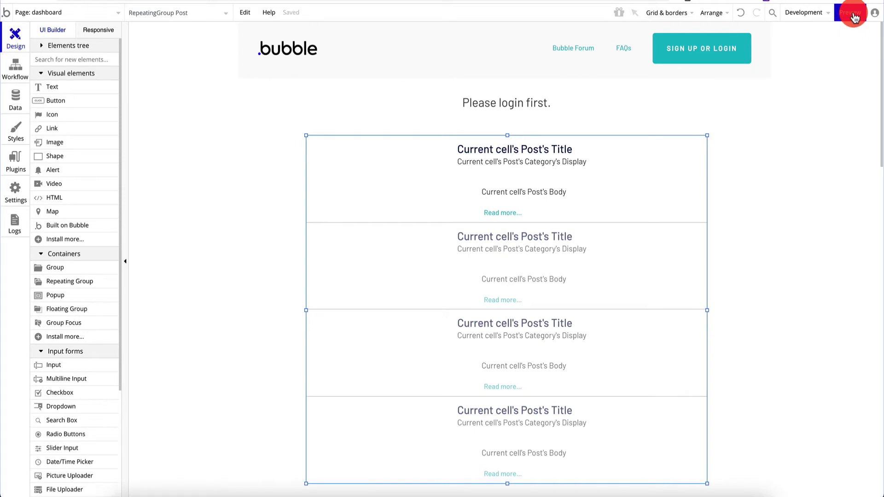
Preview the page, log in with the saved account, then reopen the post list's properties
left_click(853, 18)
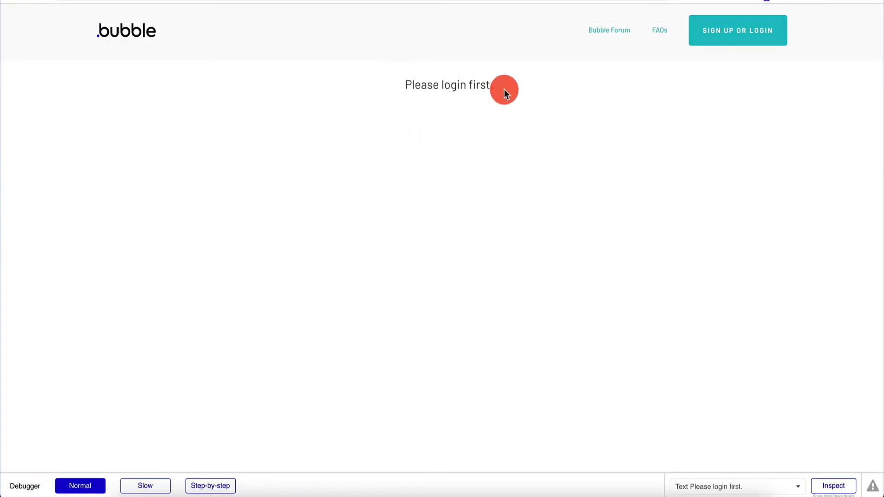
left_click(755, 28)
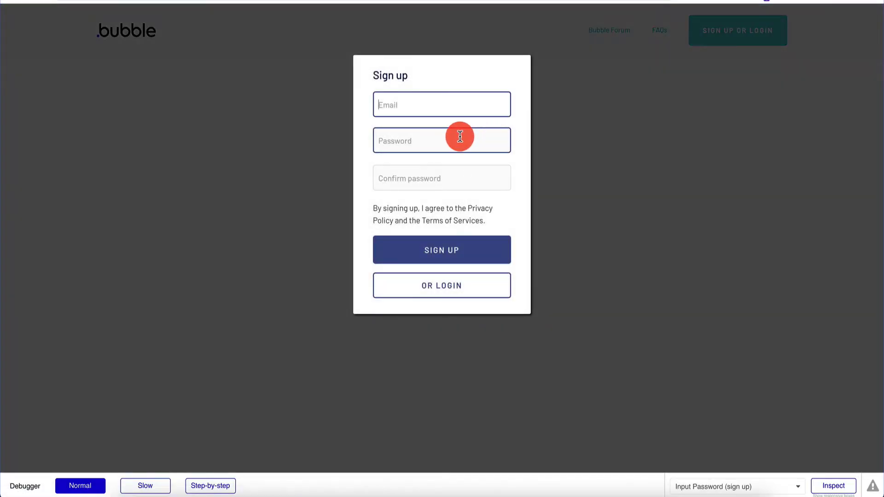
left_click(449, 284)
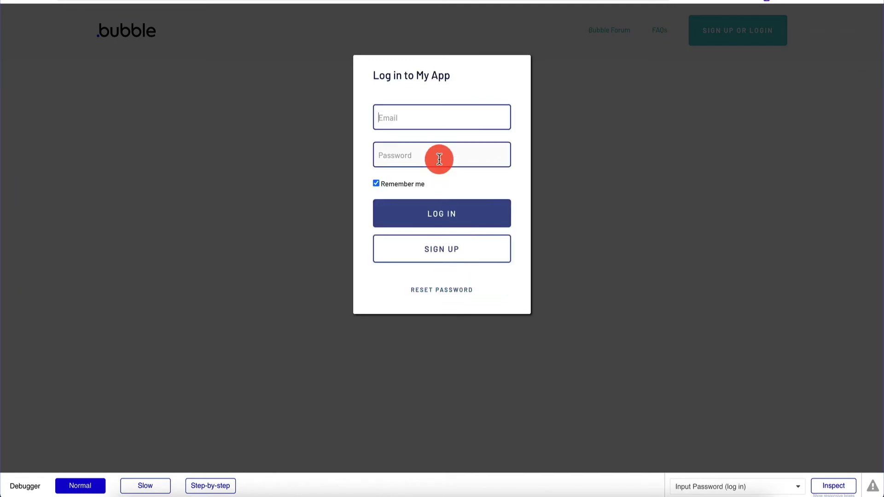
left_click(429, 152)
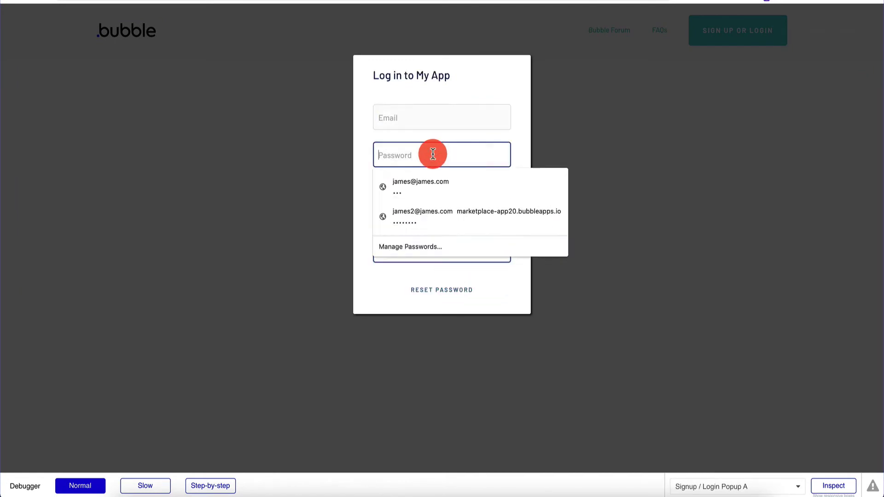
left_click(422, 187)
left_click(437, 211)
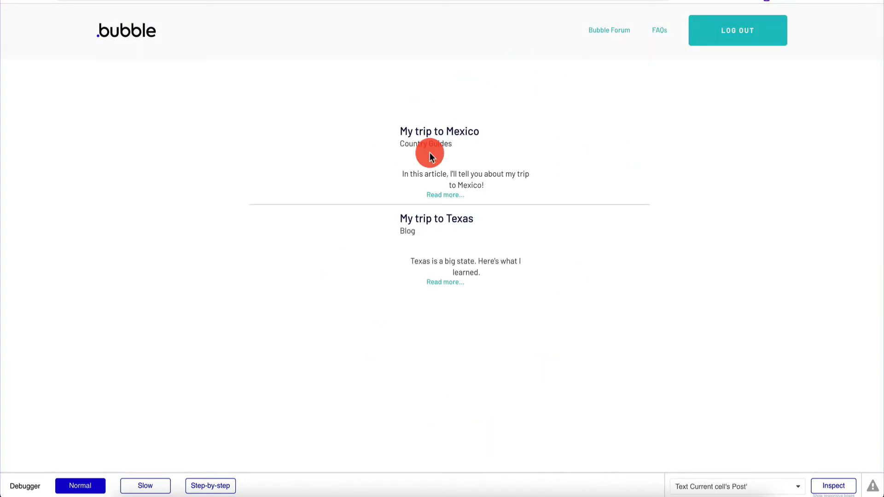
left_click(145, 49)
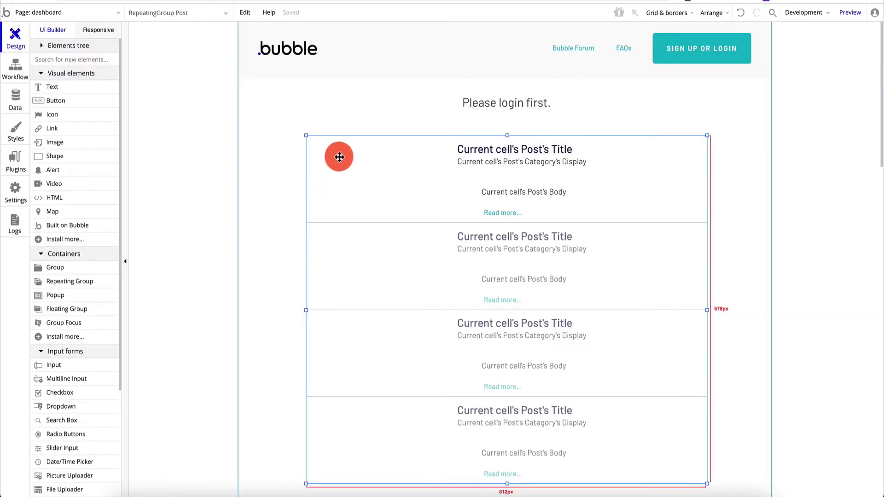
double_click(339, 157)
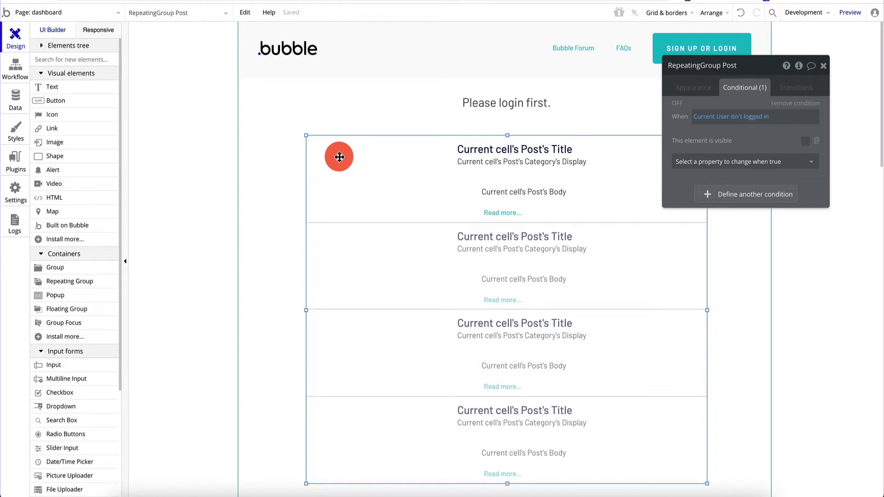
Add a Created By = Current User constraint to the post list's Search for Posts
left_click(701, 84)
left_click(778, 133)
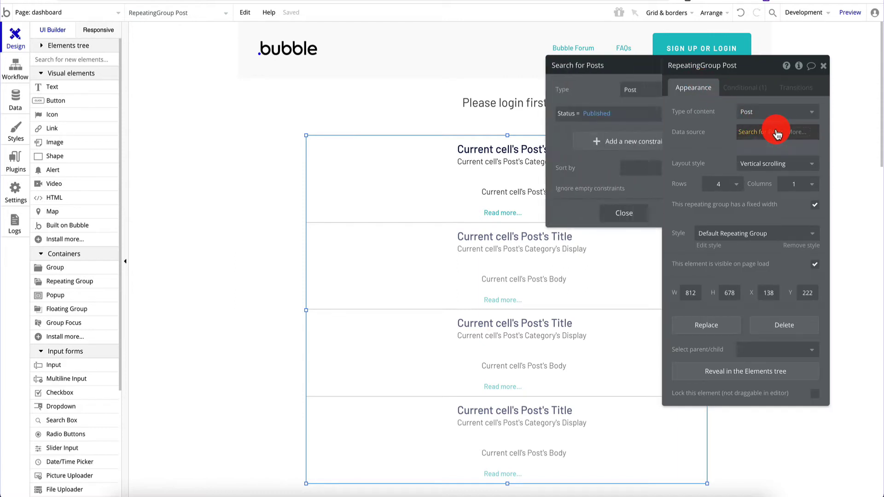
left_click(589, 141)
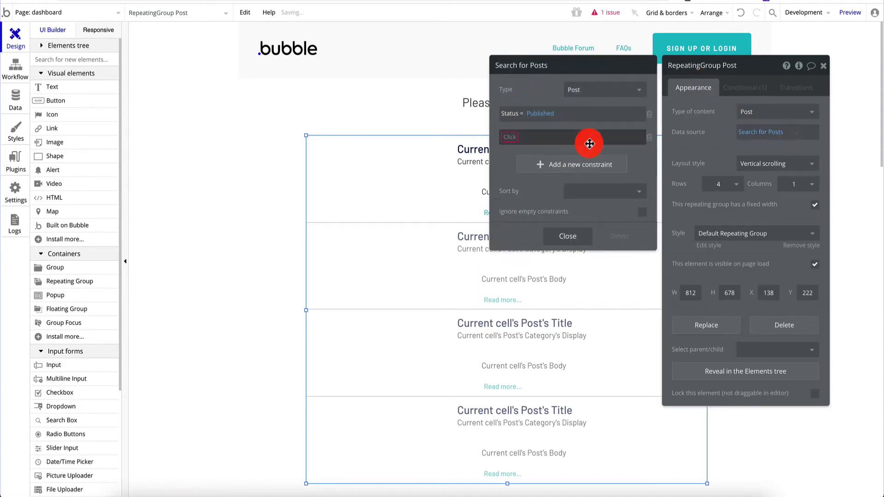
left_click(516, 138)
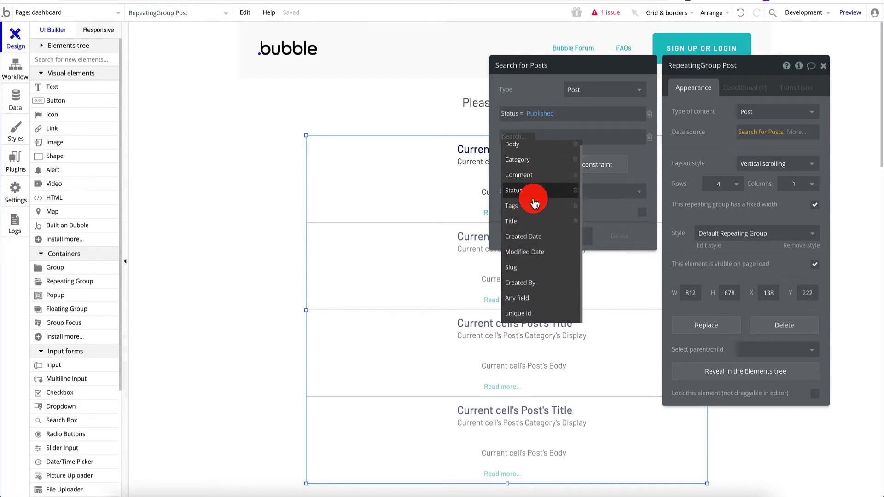
scroll(541, 286, "down", 1)
left_click(541, 286)
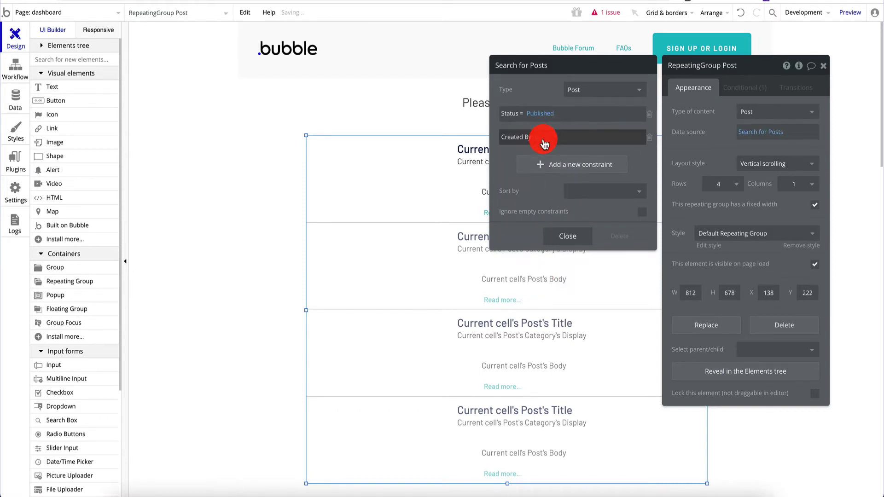
left_click(544, 142)
left_click(549, 150)
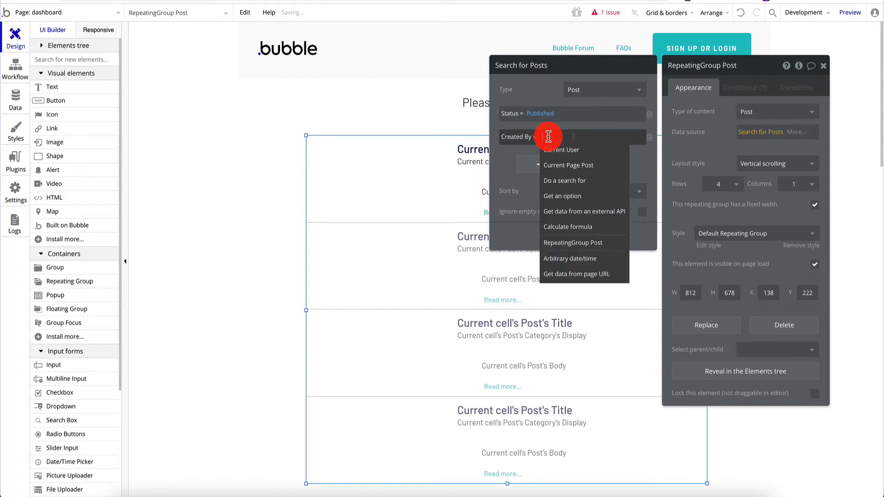
left_click(560, 151)
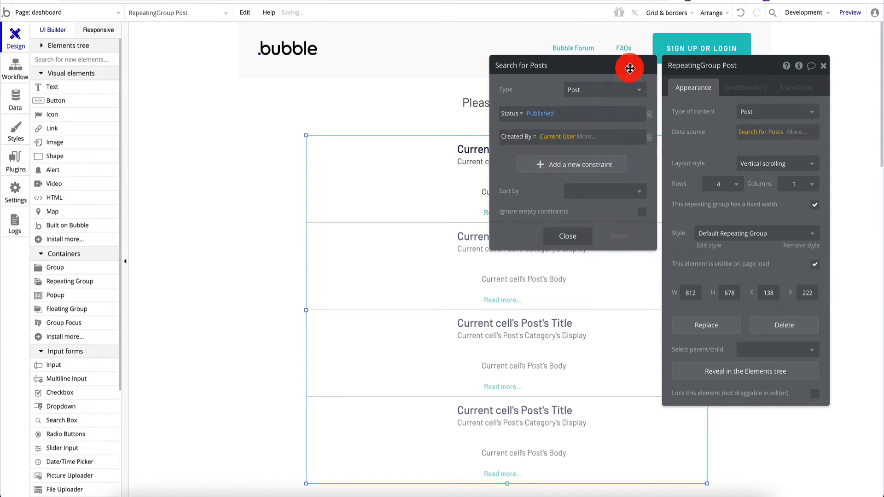
Preview the dashboard page with the filtered post list and return to the editor
left_click(824, 69)
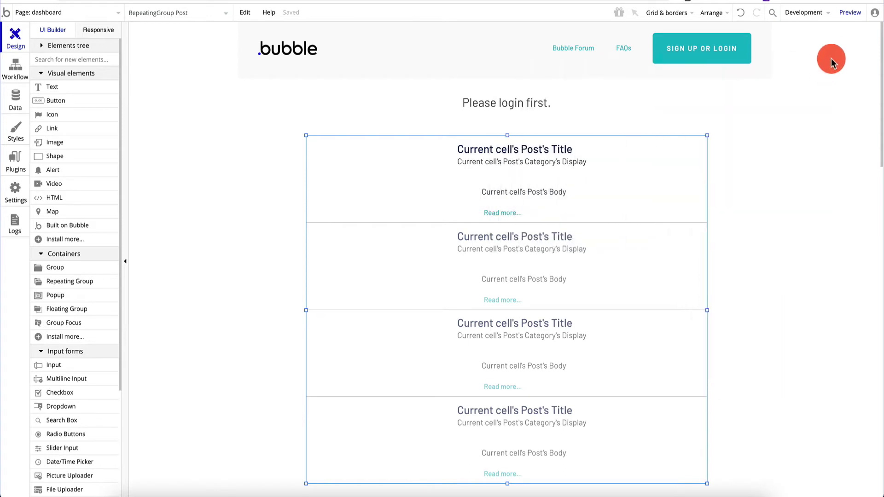
left_click(847, 13)
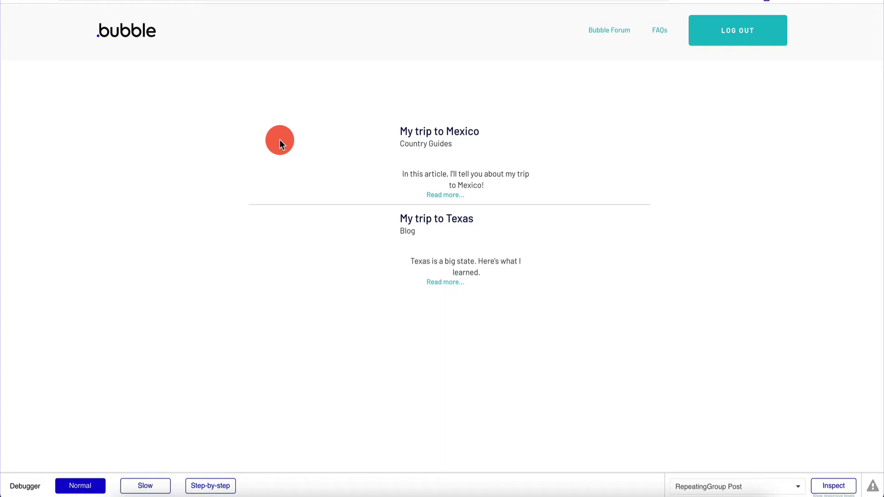
left_click(273, 17)
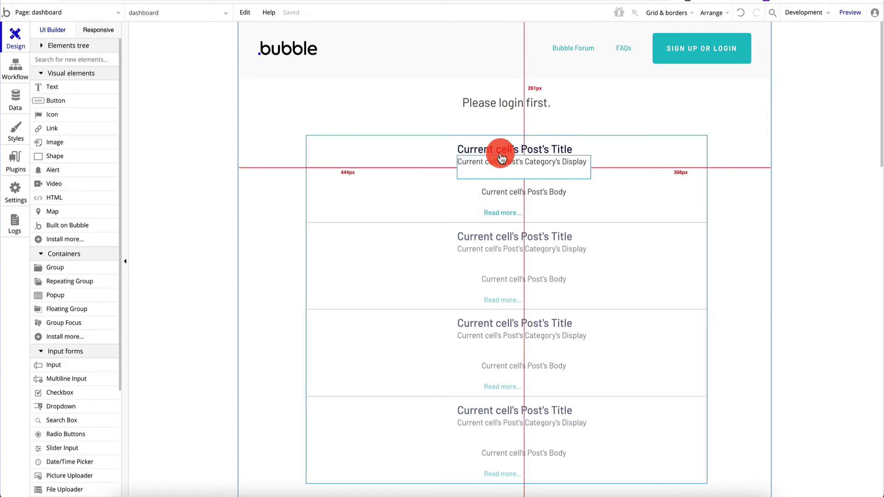
left_click(414, 146)
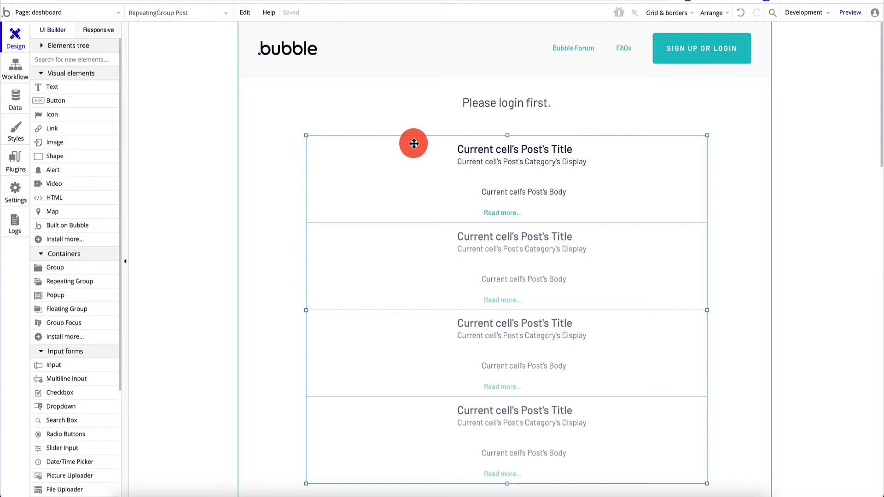
left_click_drag(413, 144, 441, 170)
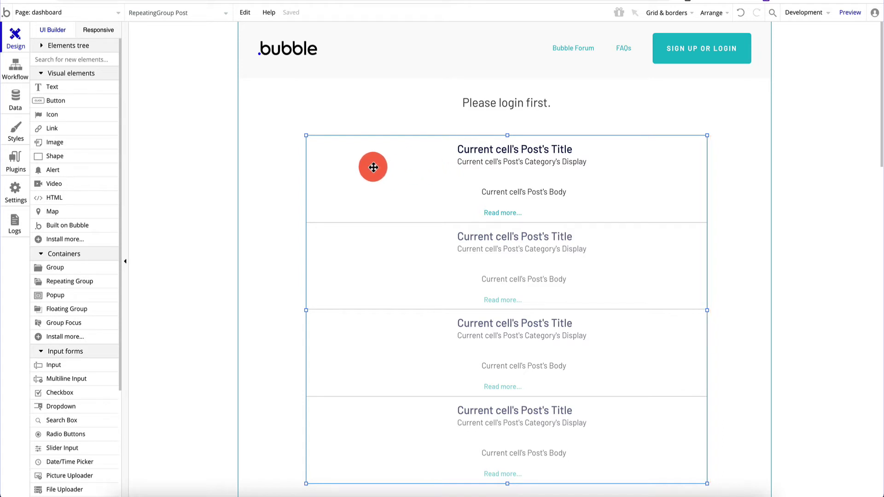
double_click(373, 166)
left_click(761, 131)
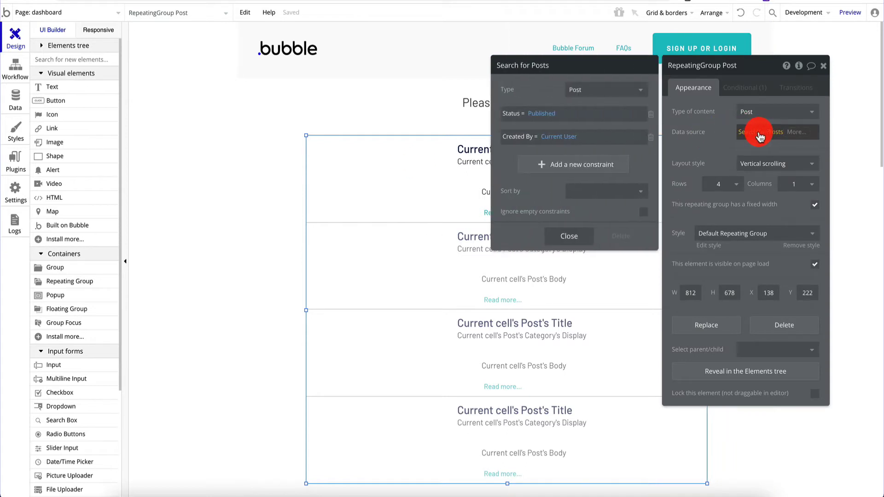
left_click(823, 65)
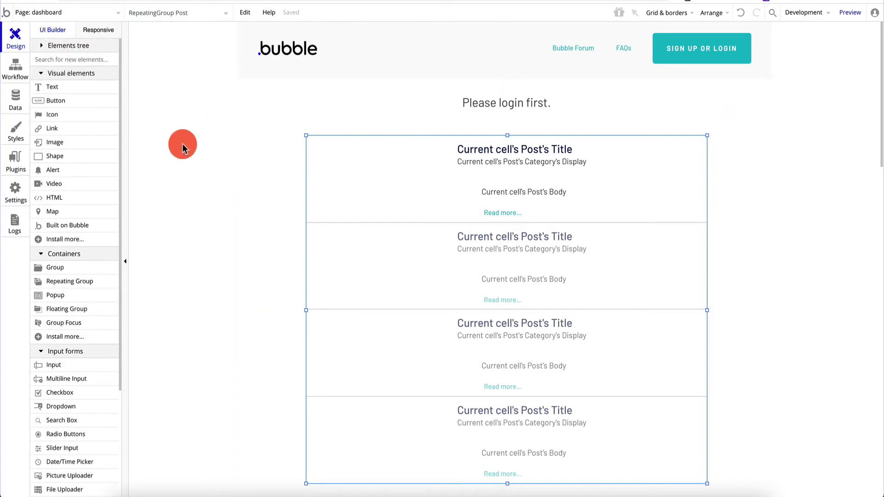
Add a new page named edit-post, cloned from the add-post page
left_click(183, 143)
left_click(41, 19)
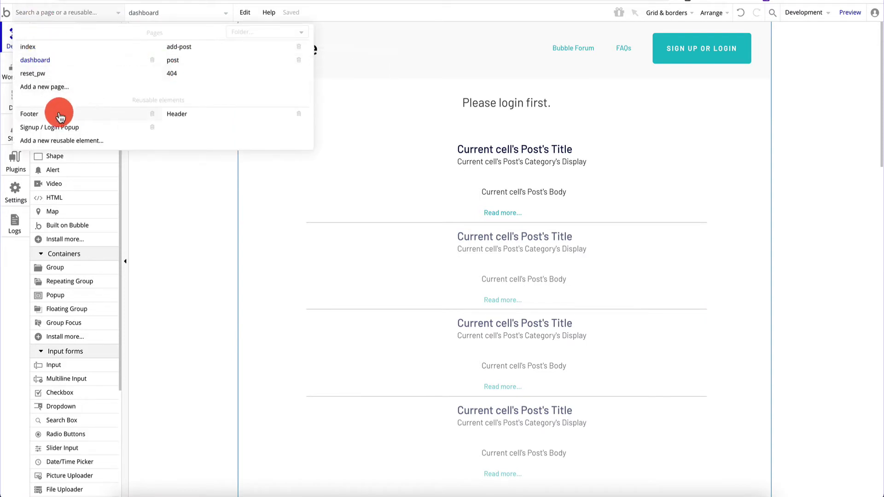
left_click(52, 87)
left_click(448, 78)
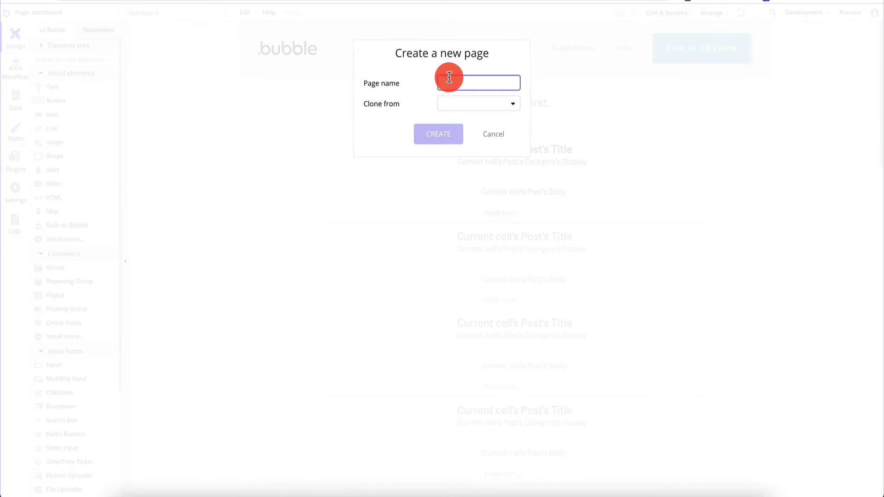
type("edit-post")
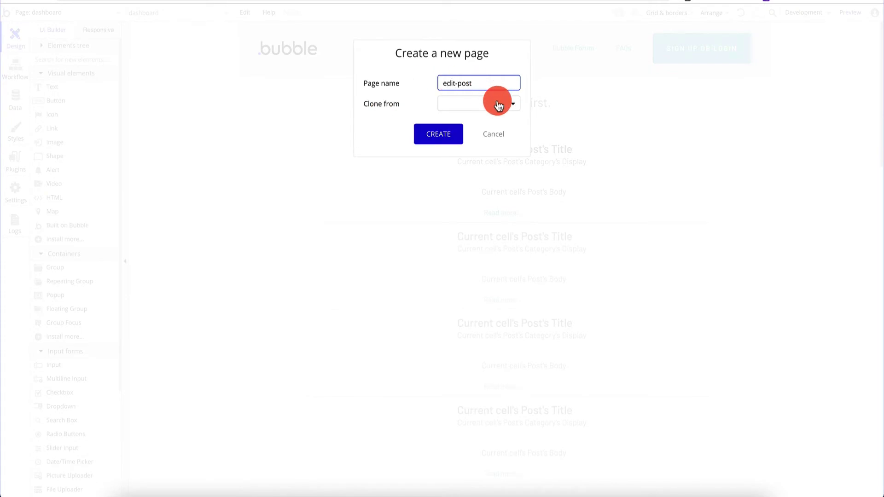
left_click(497, 102)
left_click(452, 144)
left_click(443, 133)
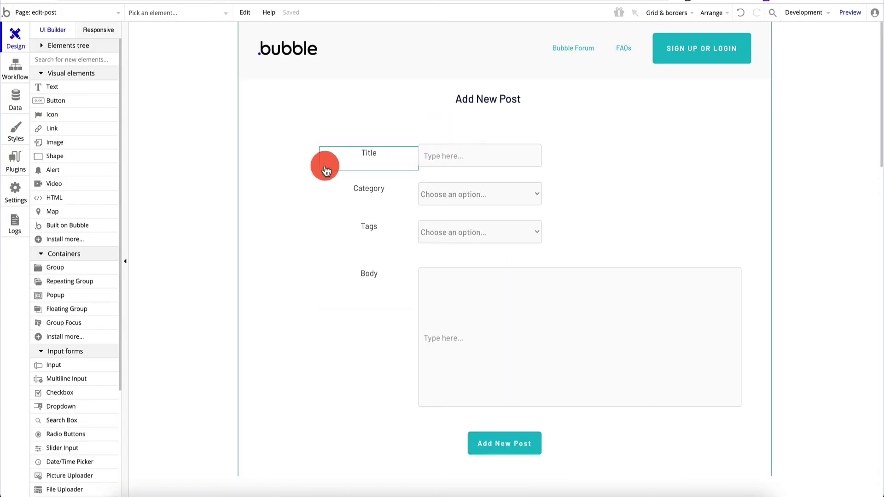
Change the heading to 'Edit New Post', remove its style and set font size 24
double_click(497, 98)
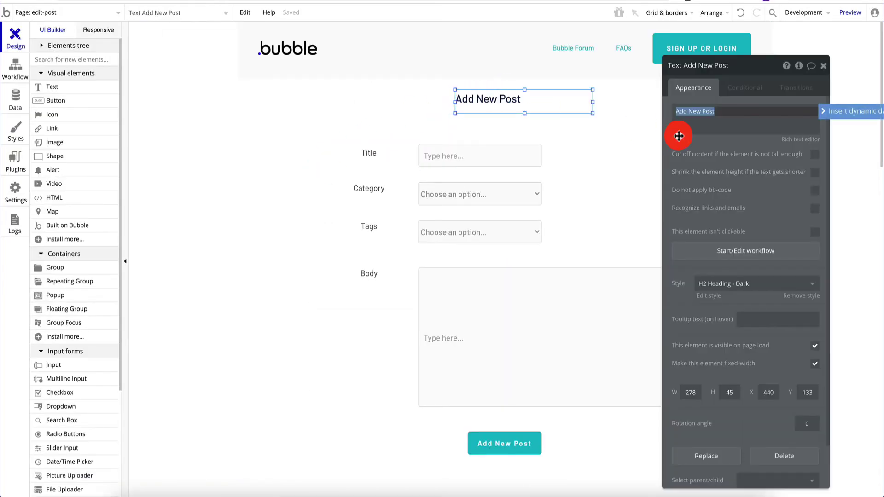
double_click(681, 112)
type("Edit")
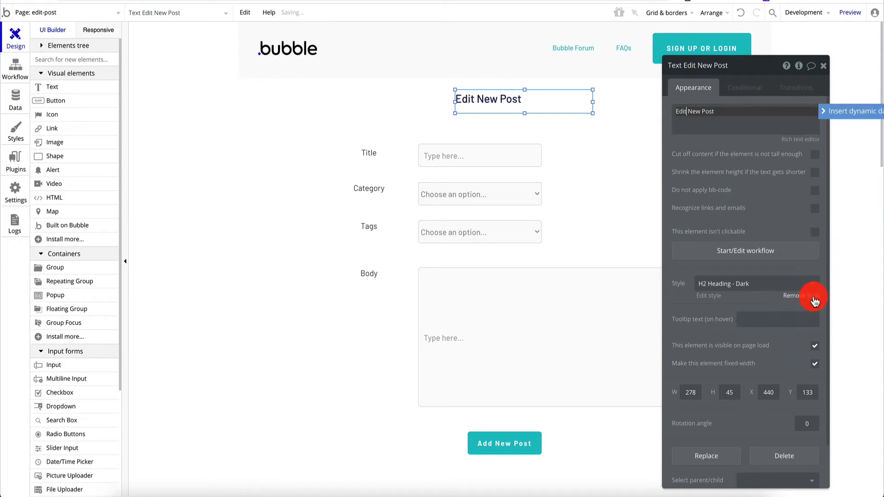
left_click(814, 296)
left_click(798, 335)
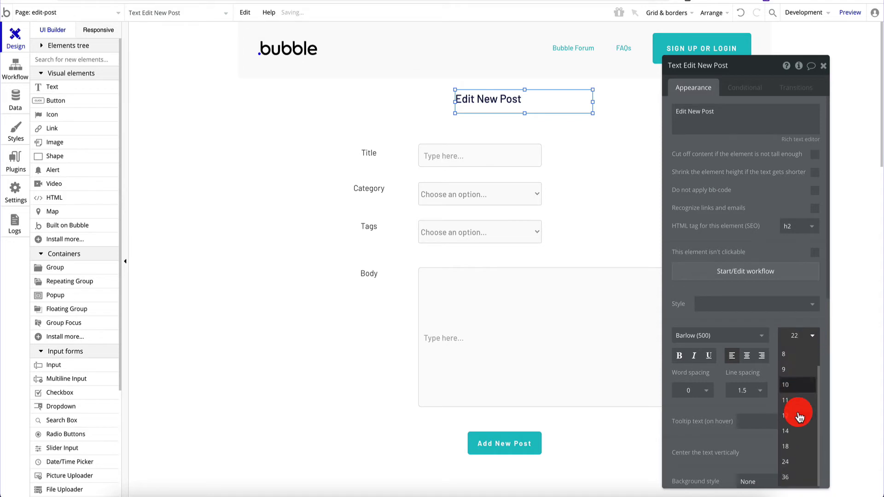
left_click(793, 462)
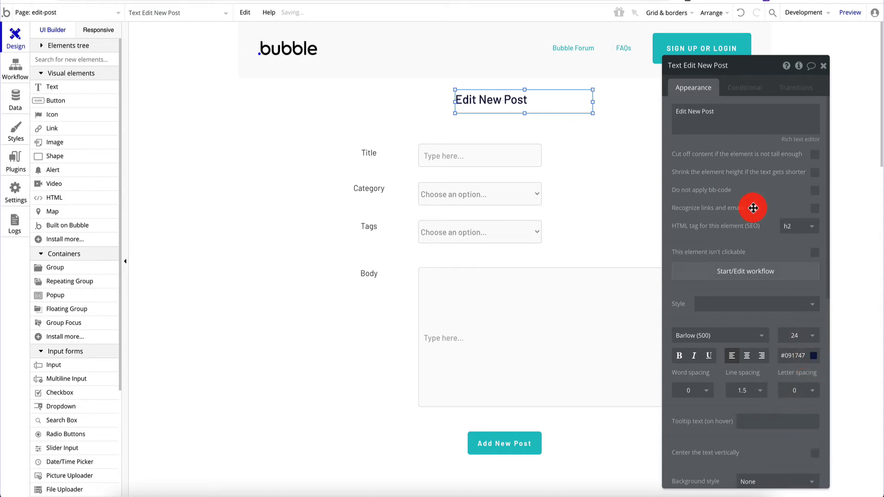
Inspect the Title input's properties, then select the edit-post page itself
left_click(450, 158)
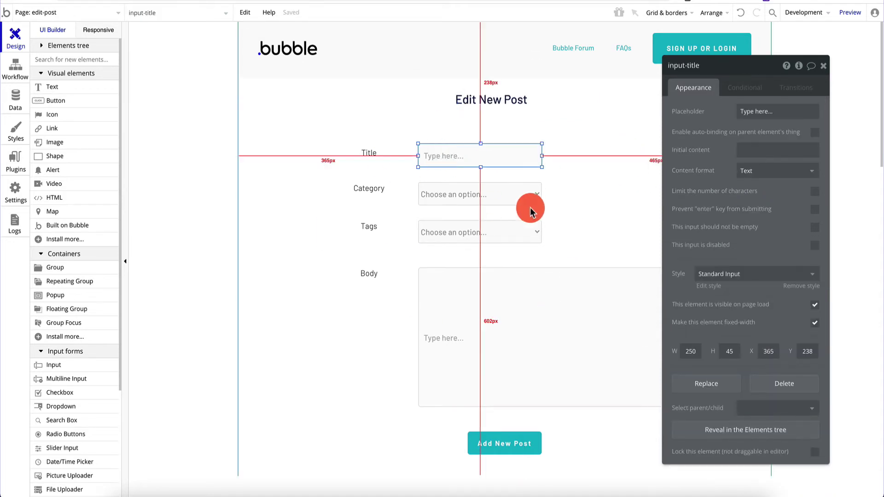
left_click(823, 65)
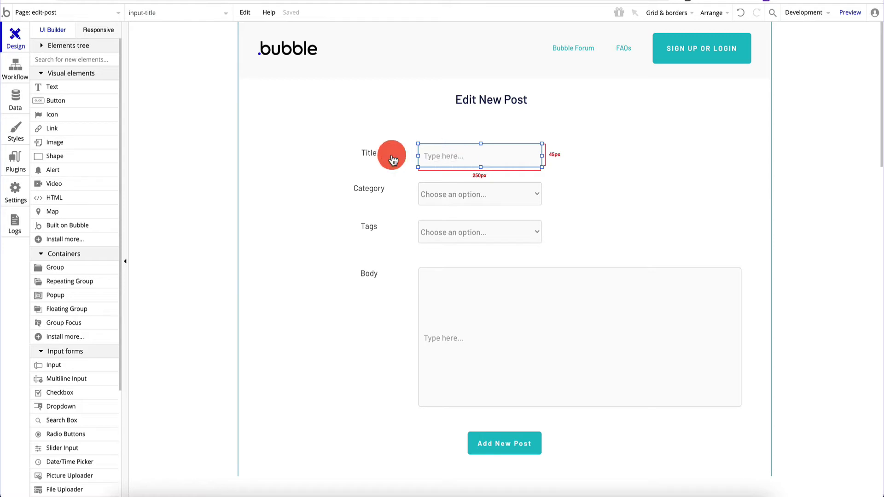
double_click(460, 153)
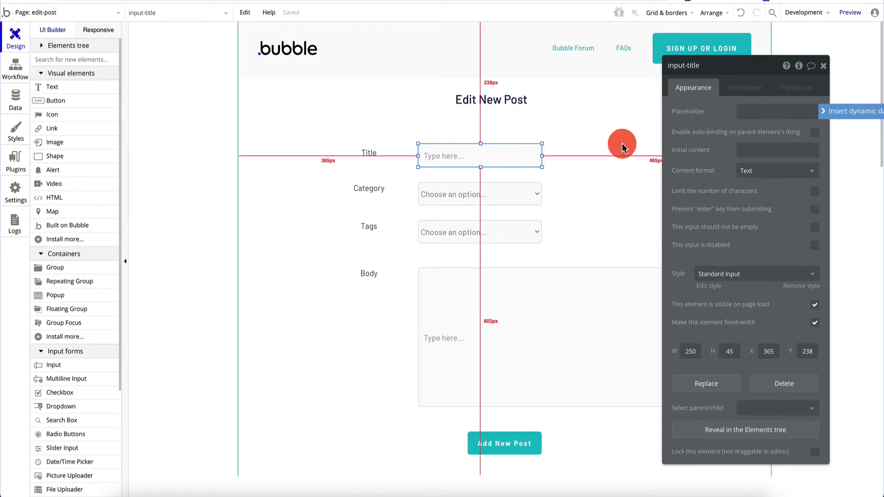
left_click(323, 116)
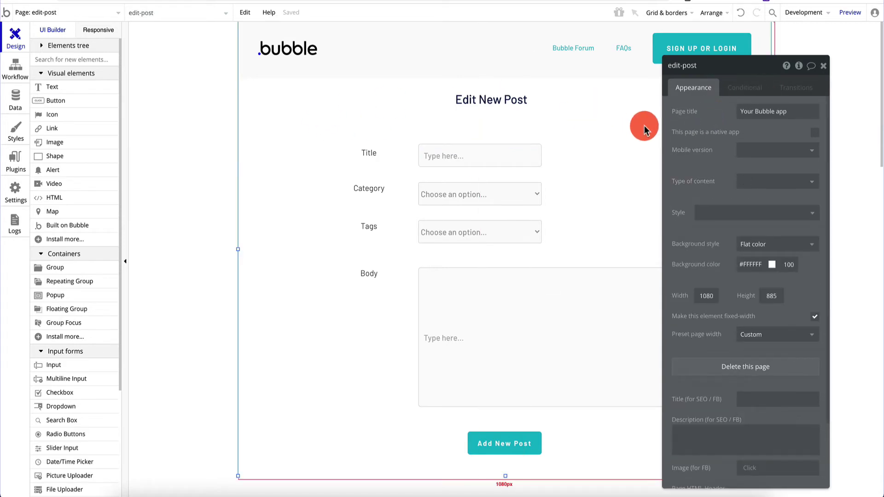
Set the page's content type to Post and the Title placeholder to Current Page Post's Title
left_click(773, 185)
left_click(762, 222)
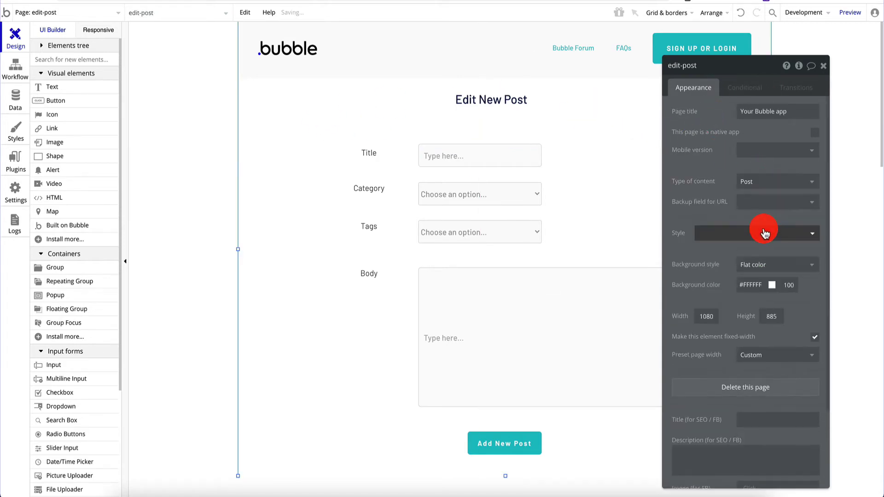
left_click(477, 152)
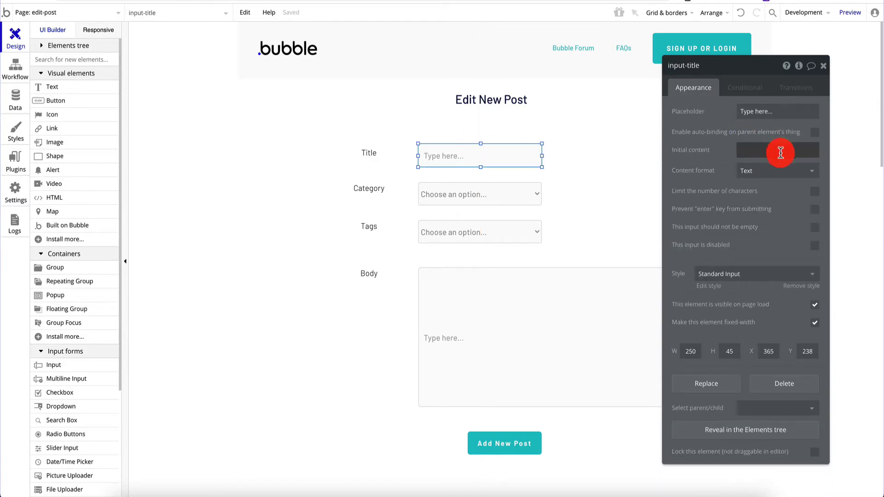
left_click(503, 157)
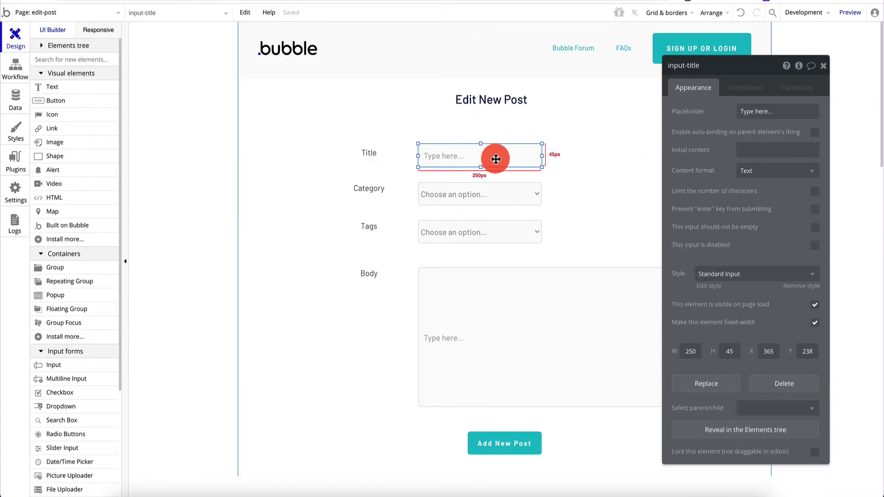
left_click(849, 111)
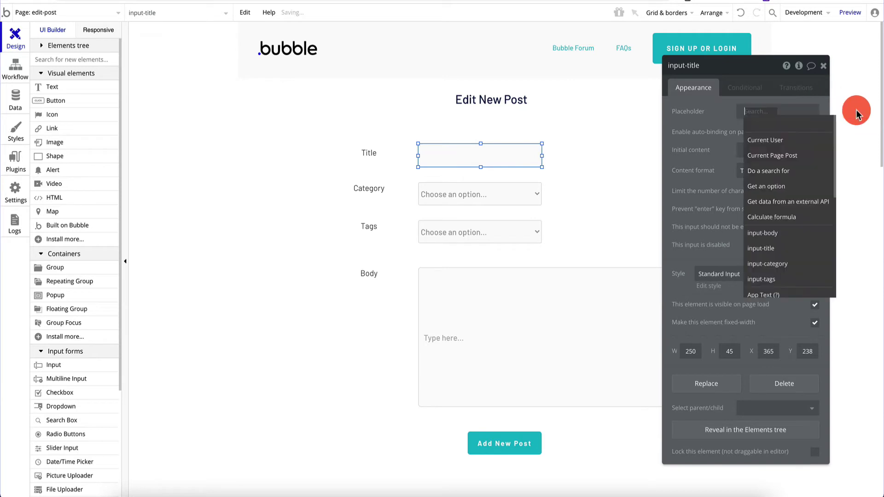
left_click(792, 157)
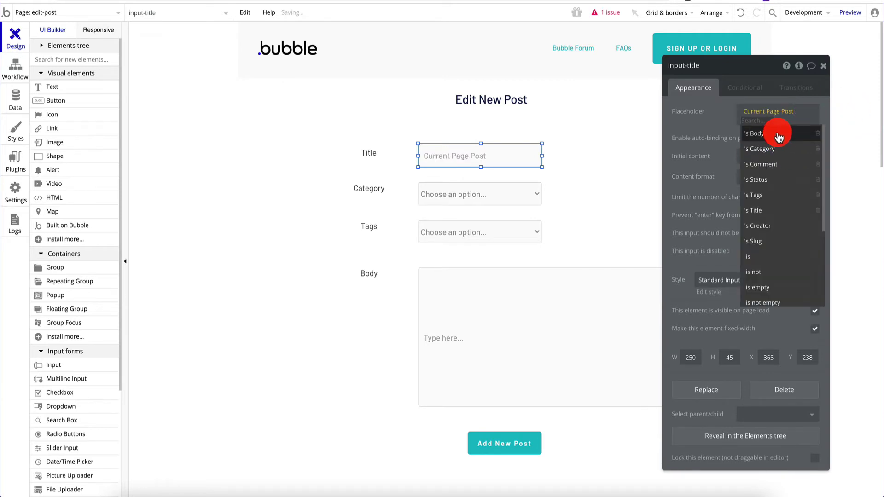
left_click(773, 211)
Set the Category dropdown placeholder to Current Page Post's Category's Display
left_click(489, 195)
left_click(753, 113)
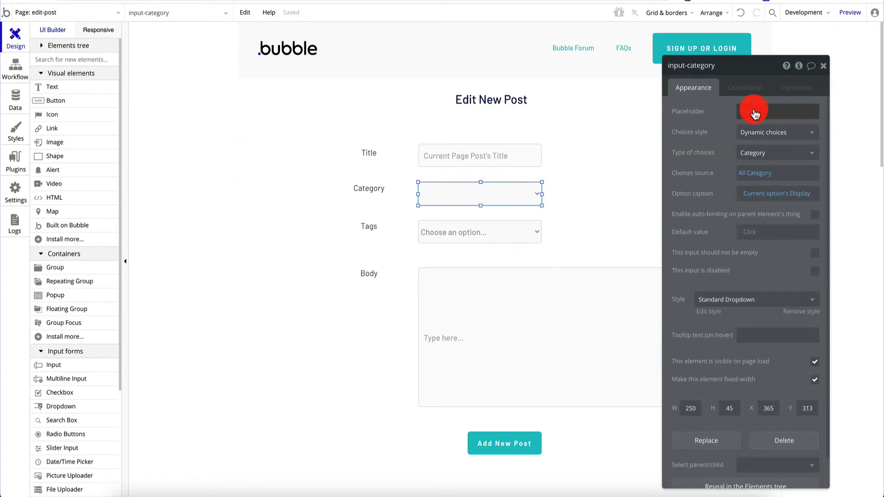
left_click(778, 156)
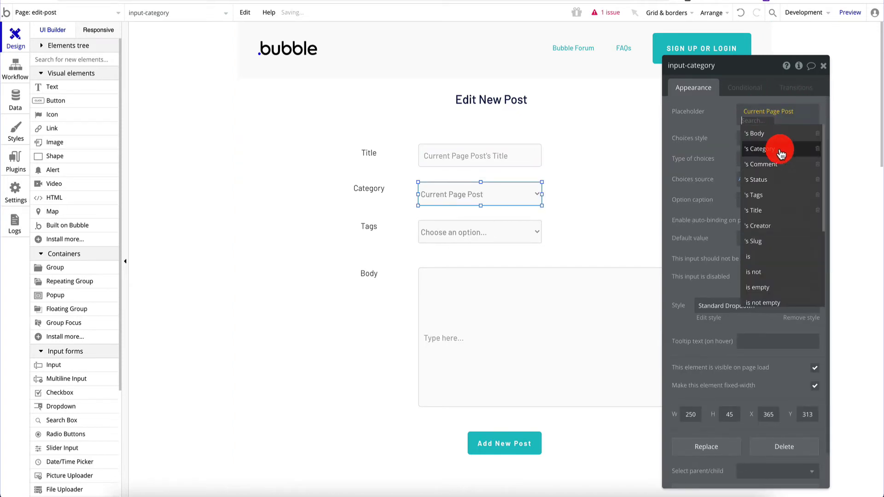
left_click(778, 148)
left_click(781, 134)
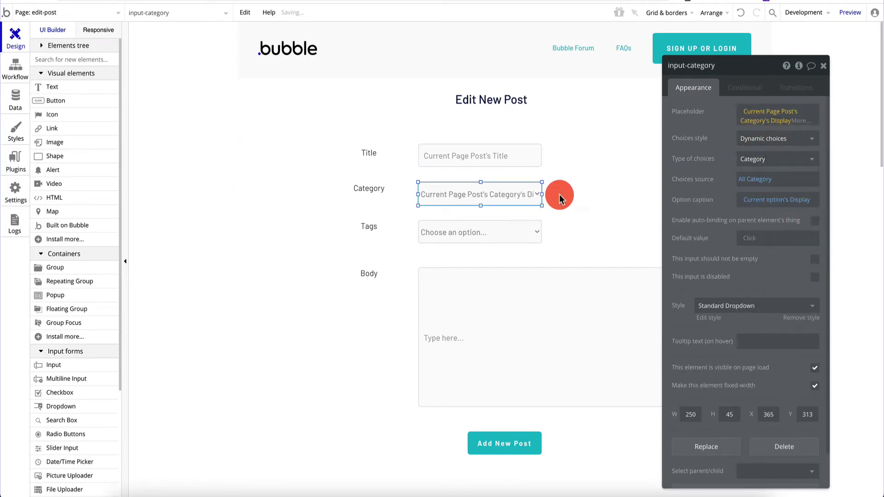
Set the Tags dropdown placeholder to Current Page Post's Tags's Display
left_click(488, 233)
left_click(759, 111)
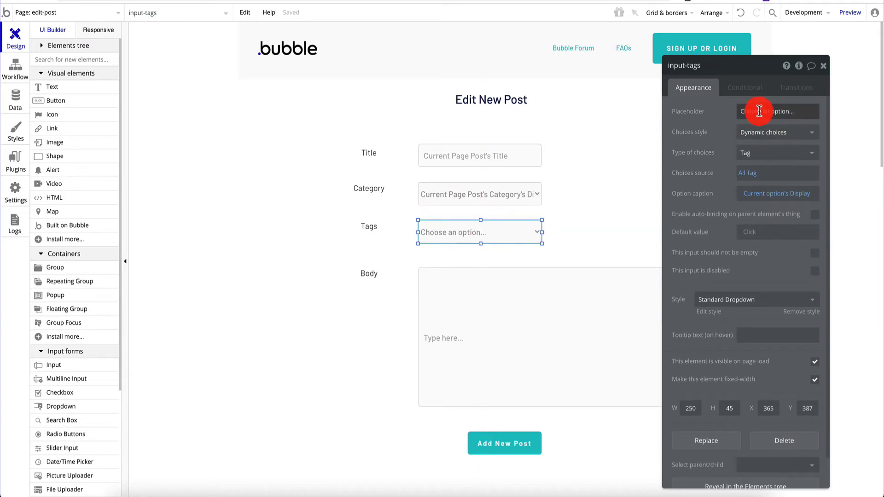
left_click(852, 113)
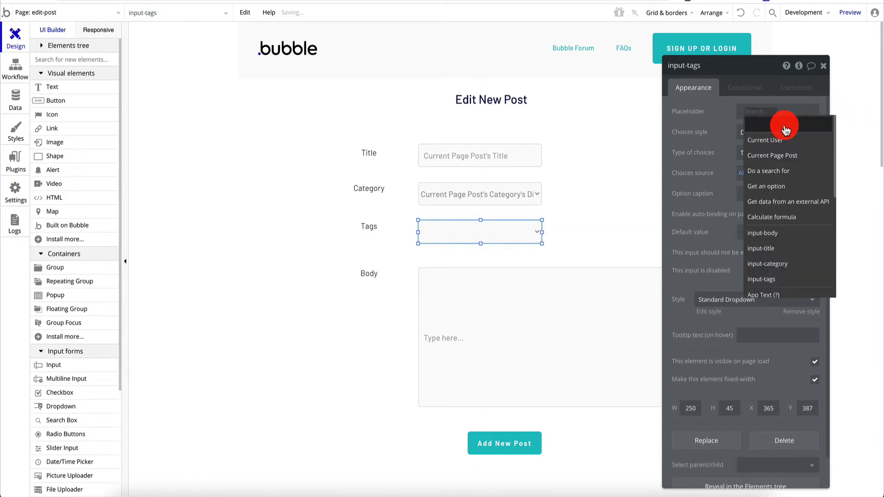
left_click(786, 155)
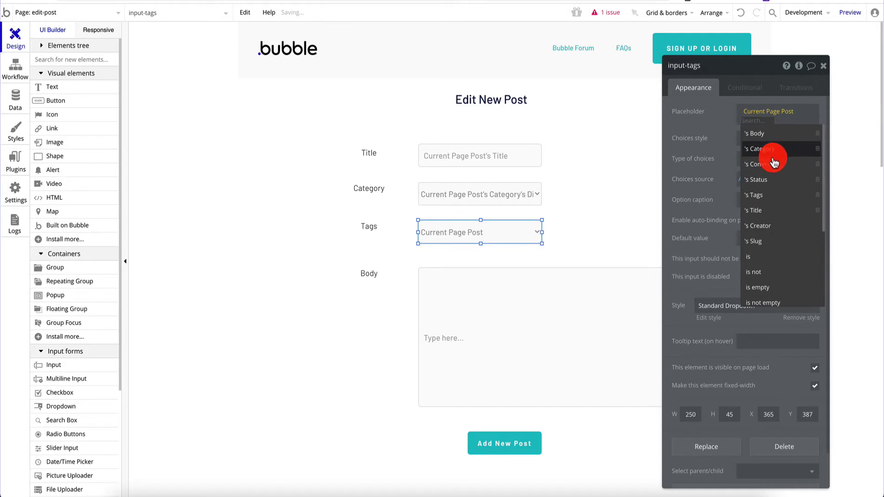
left_click(769, 195)
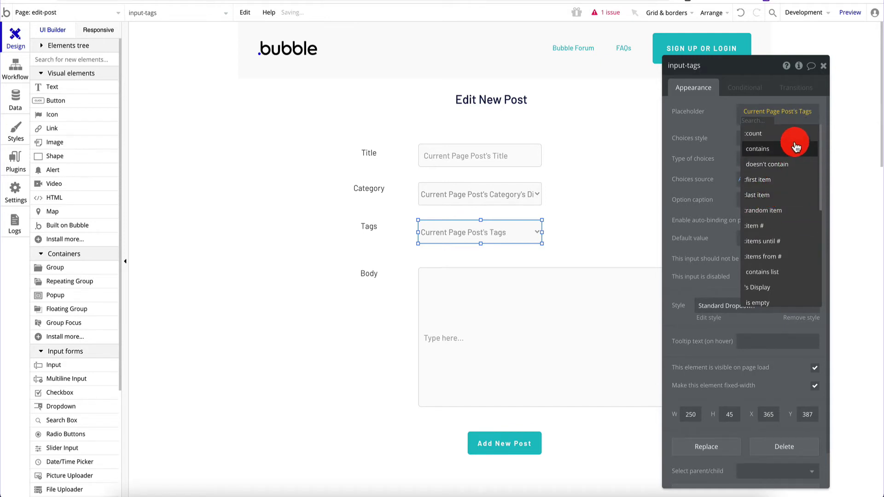
scroll(790, 179, "down", 1)
left_click(778, 249)
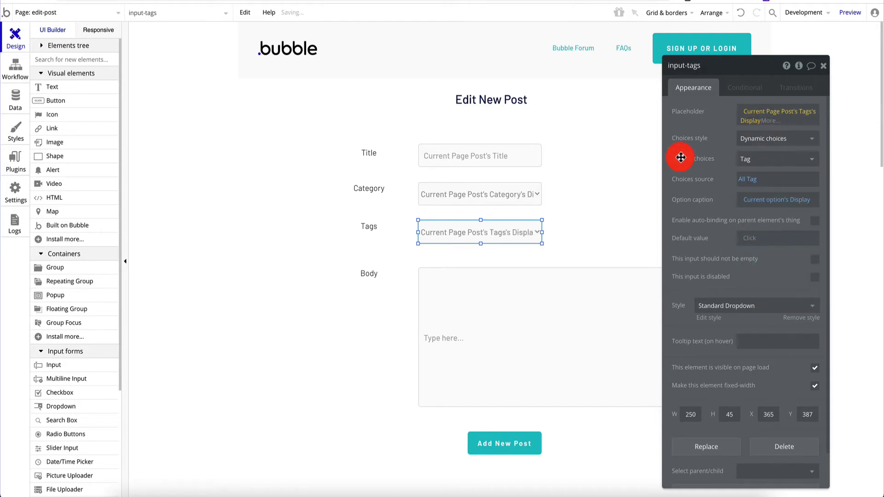
Set the Body input placeholder to Current Page Post's Body
left_click(501, 321)
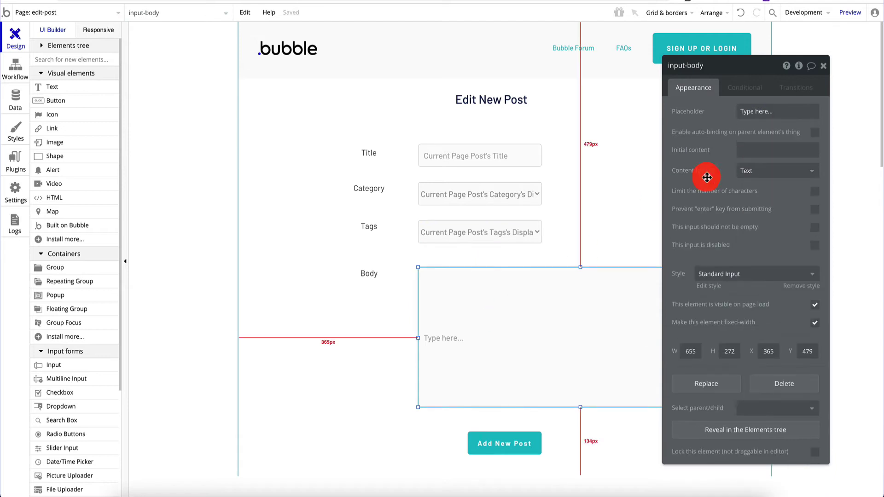
left_click(755, 110)
left_click(847, 110)
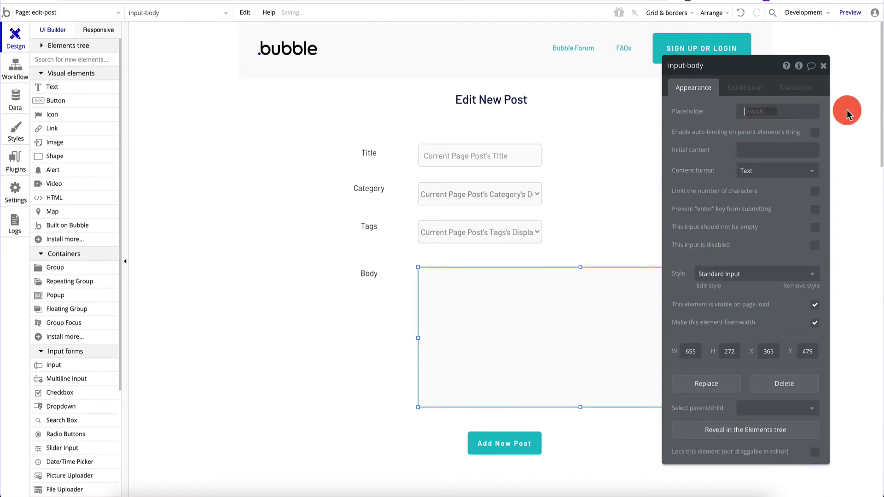
left_click(797, 161)
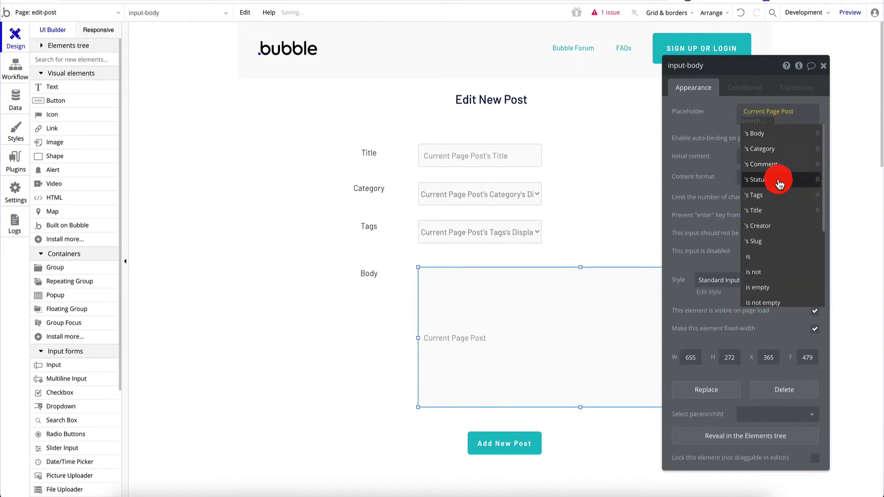
left_click(783, 138)
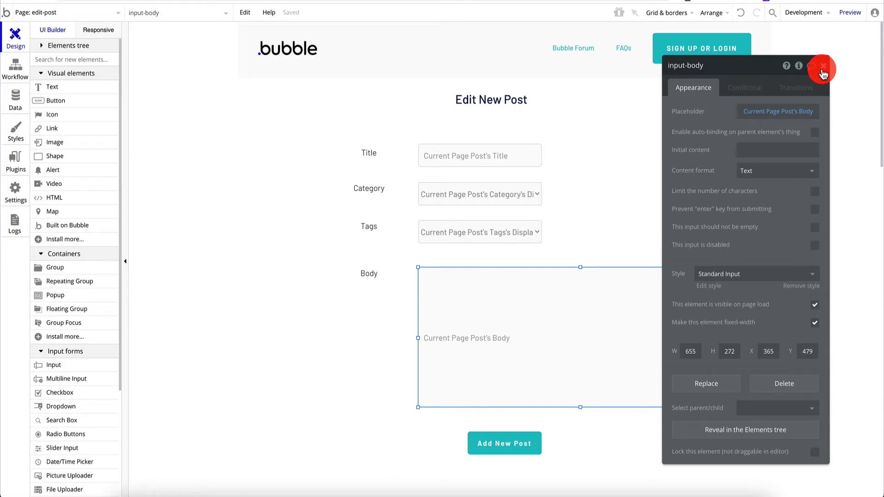
left_click(823, 66)
Rename the Add New Post button's label to 'Edit Post'
double_click(504, 439)
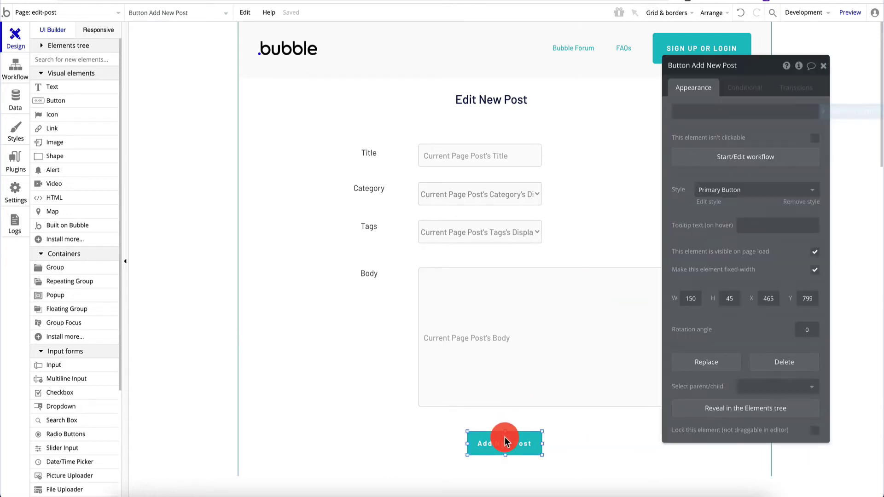
left_click(725, 115)
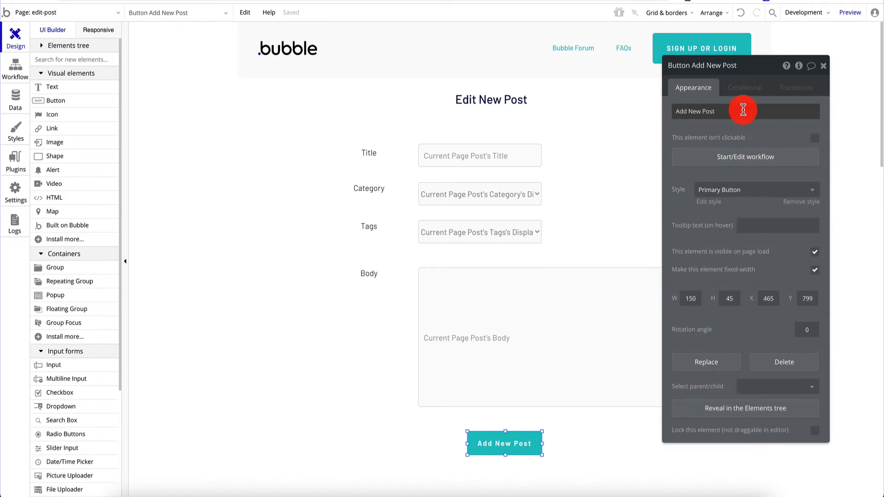
left_click(744, 108)
key("Home")
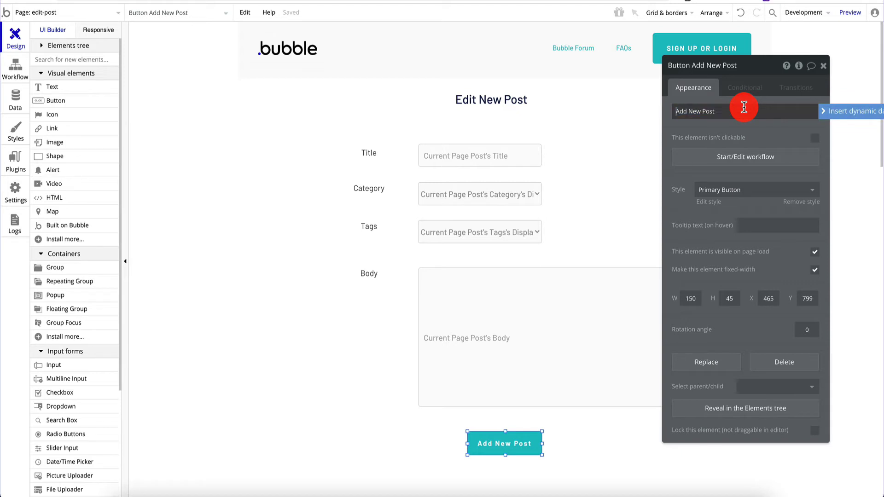
key("Delete")
key("Delete")
key("Delete")
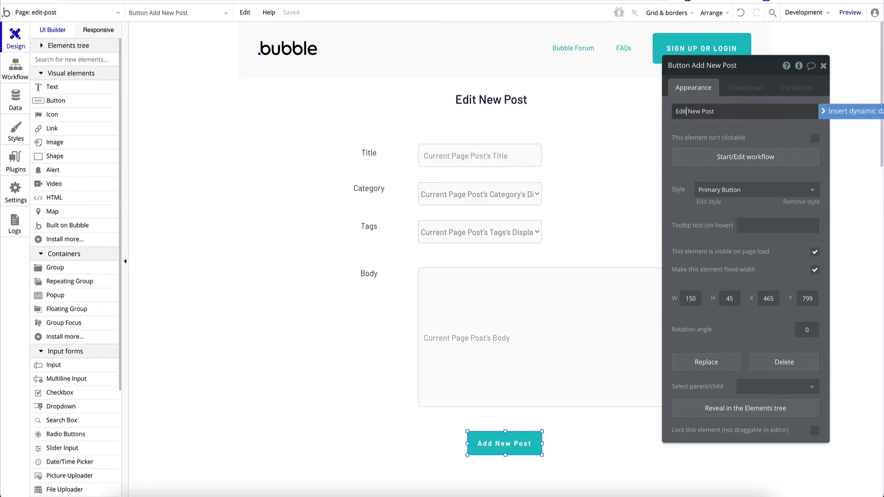
left_click(513, 137)
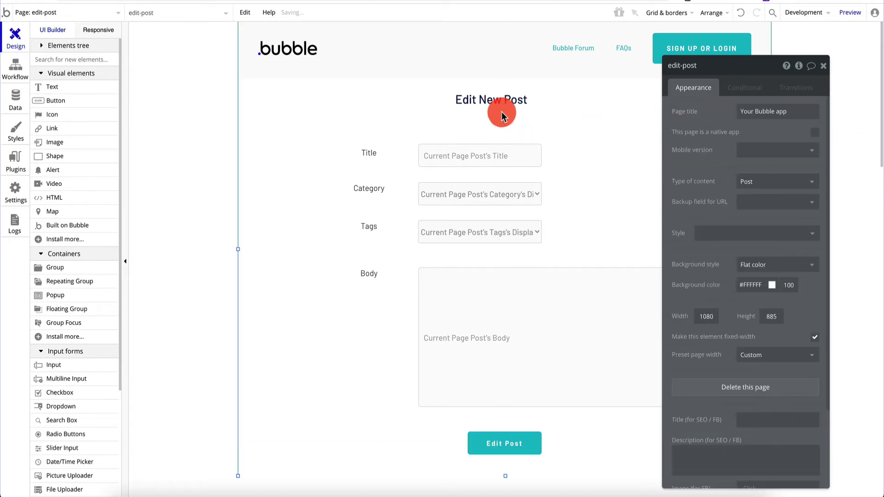
Change the heading text to 'Edit Post' and move it slightly down
left_click(503, 99)
left_click(688, 109)
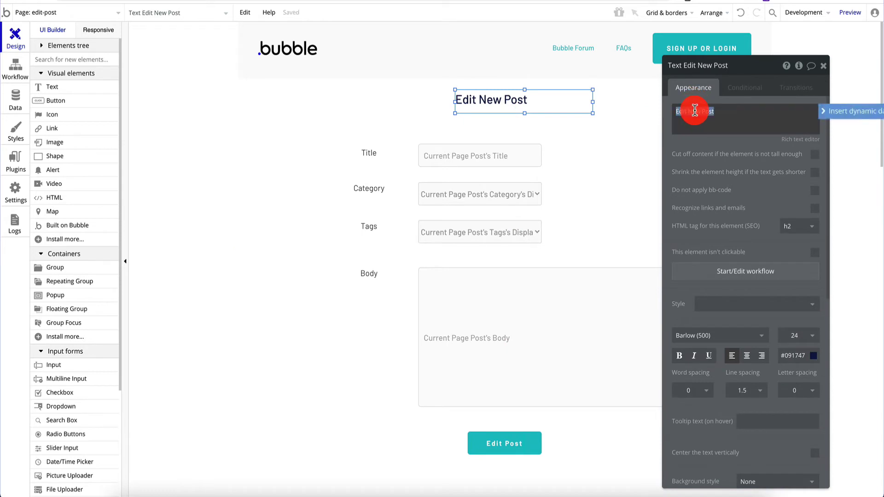
left_click(607, 128)
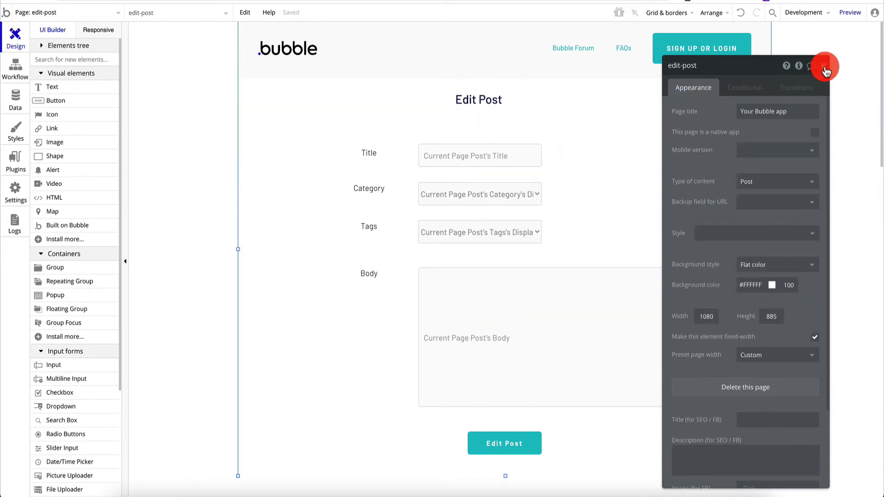
left_click(823, 65)
left_click_drag(499, 98, 498, 111)
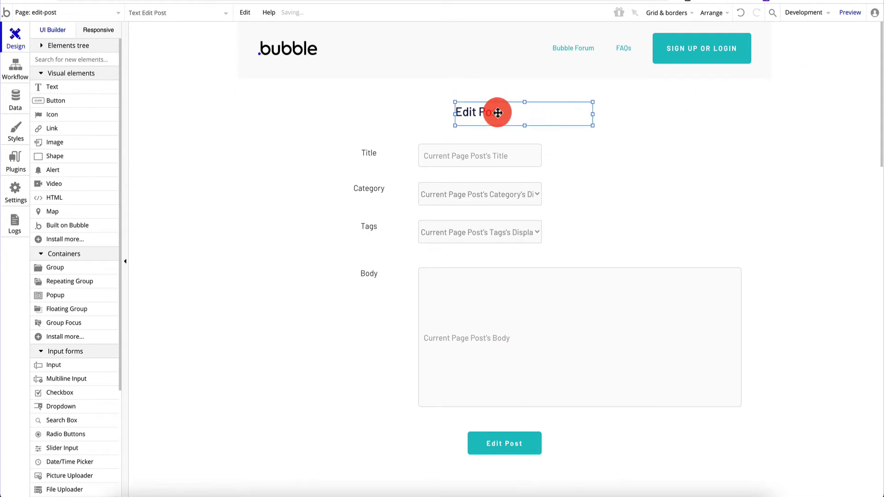
left_click(366, 123)
Switch from the index page to the dashboard page
left_click(73, 16)
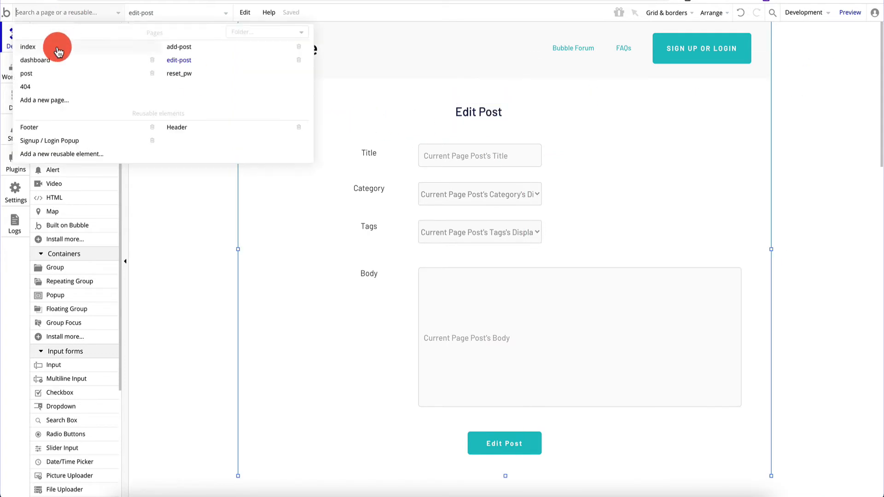
left_click(55, 46)
left_click(81, 16)
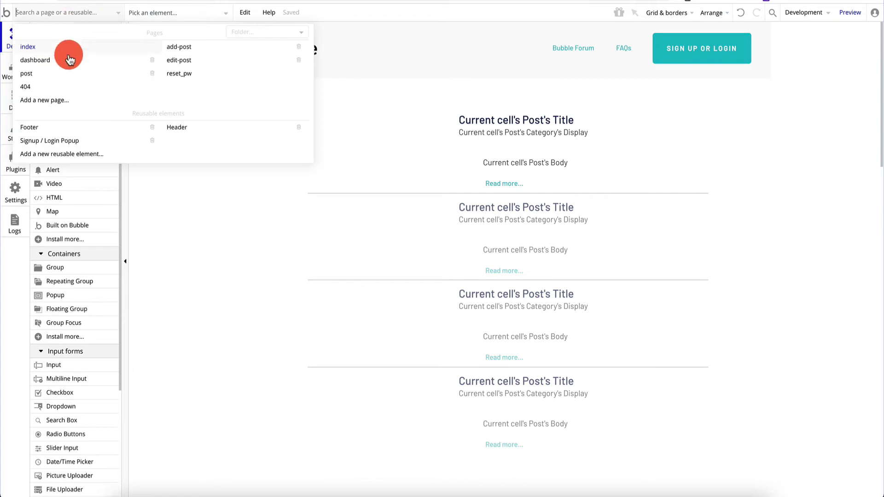
left_click(69, 59)
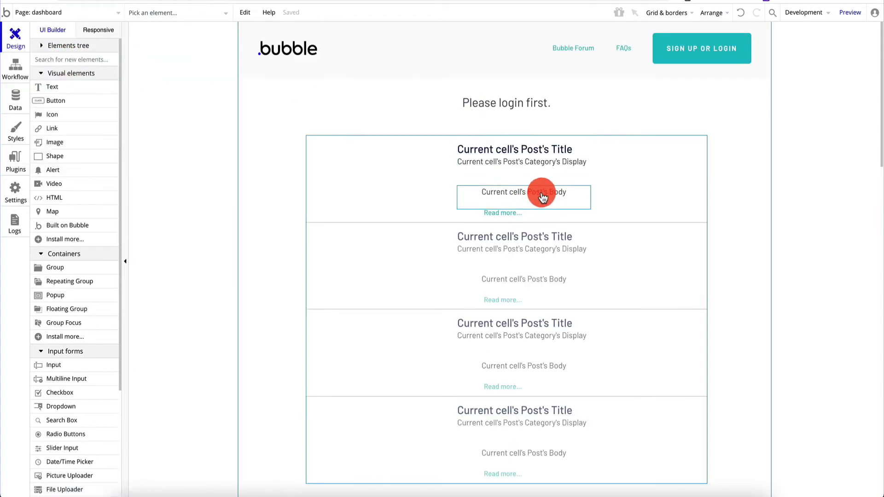
Turn the Read more... link into an 'Edit' link pointing to the edit-post page
left_click(512, 215)
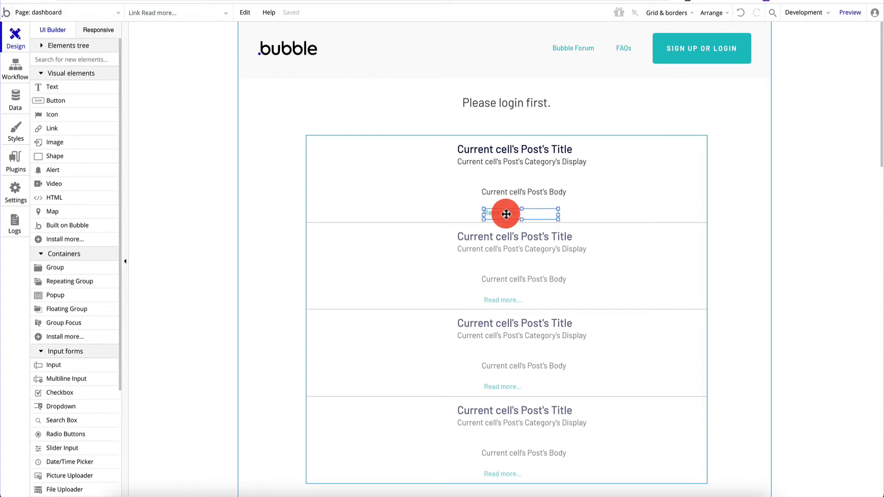
double_click(506, 214)
triple_click(739, 116)
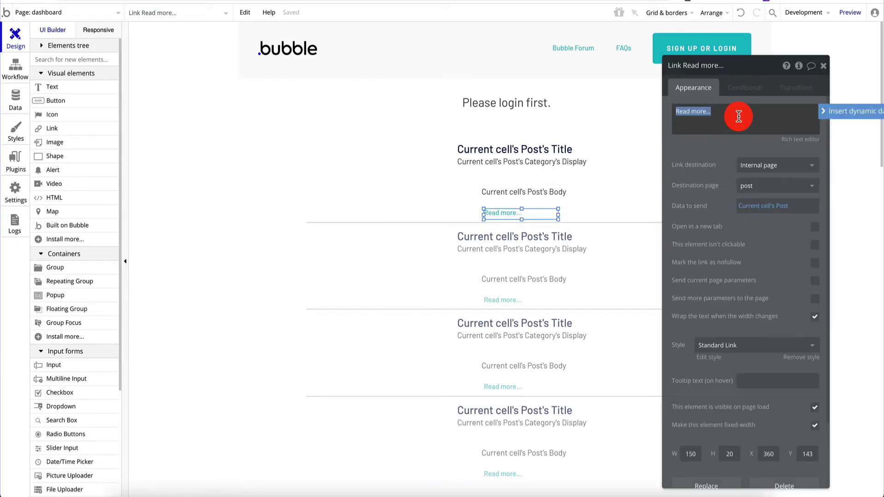
type("Edit")
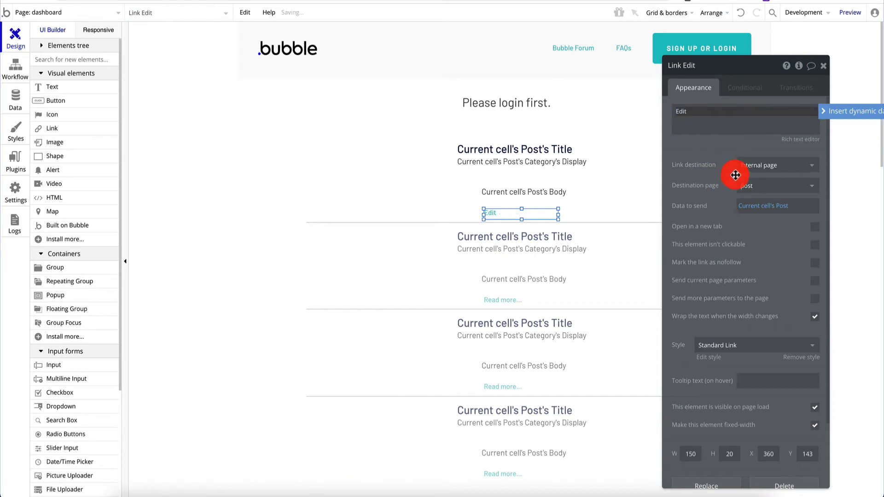
left_click(769, 186)
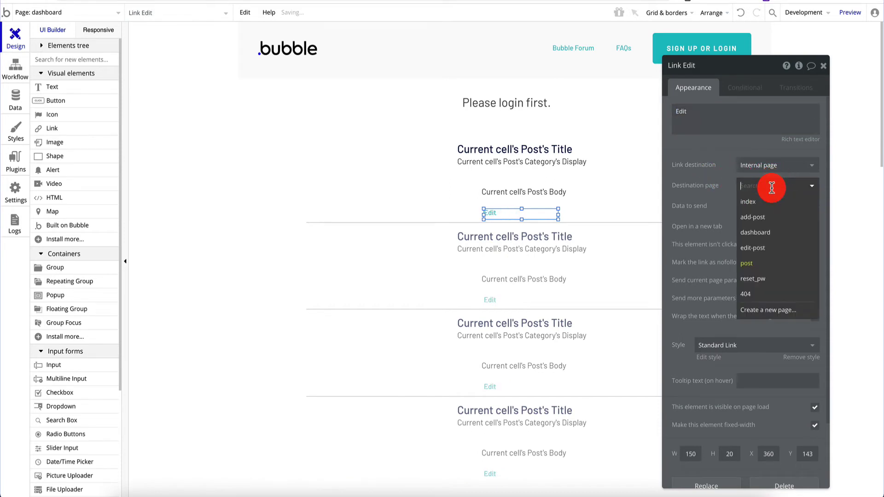
left_click(778, 248)
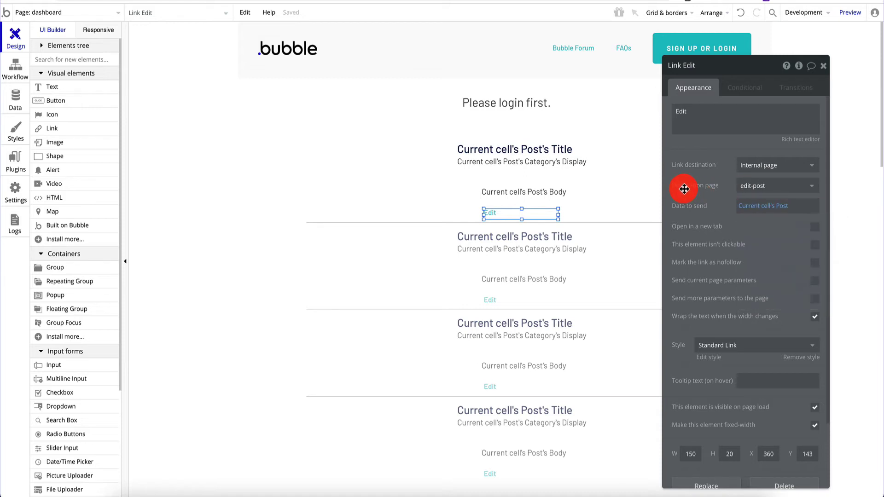
left_click(823, 65)
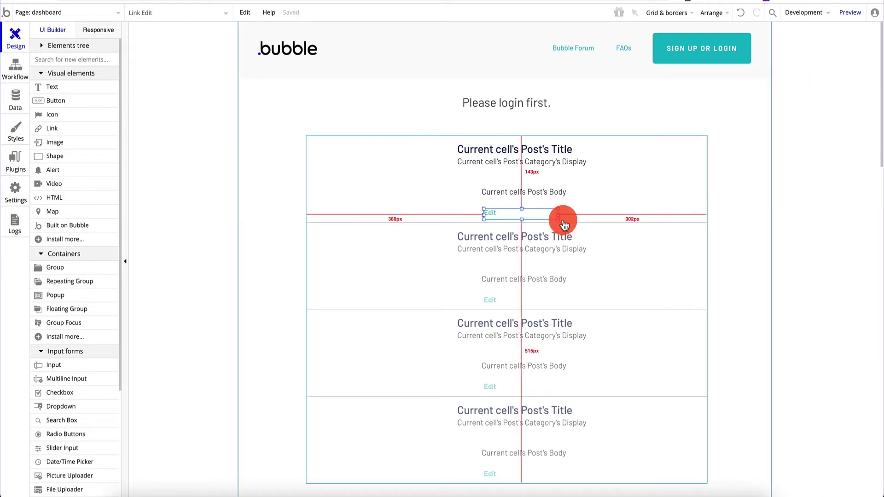
Narrow the Edit link to about 38px, remove its style, and set font size 16
left_click_drag(563, 220, 503, 215)
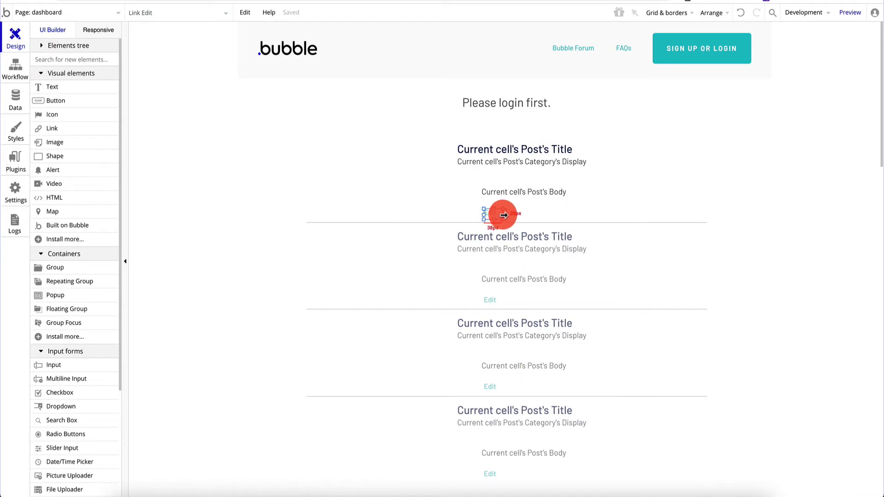
double_click(488, 213)
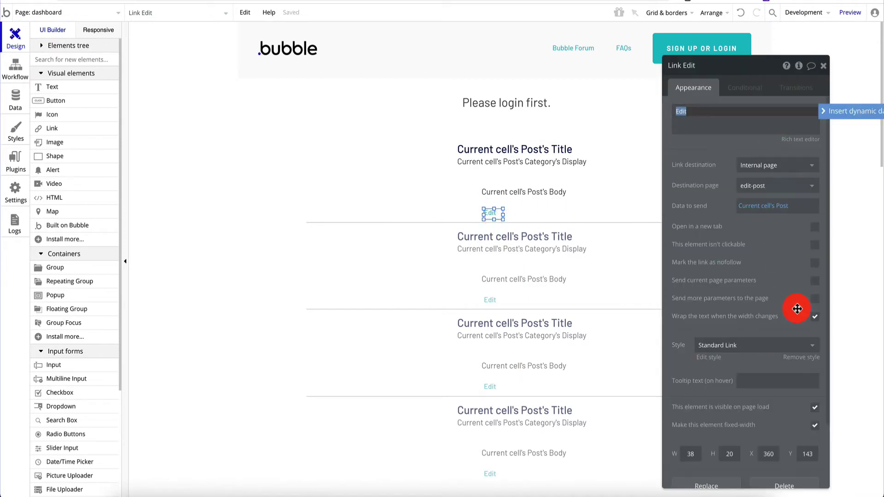
left_click(801, 357)
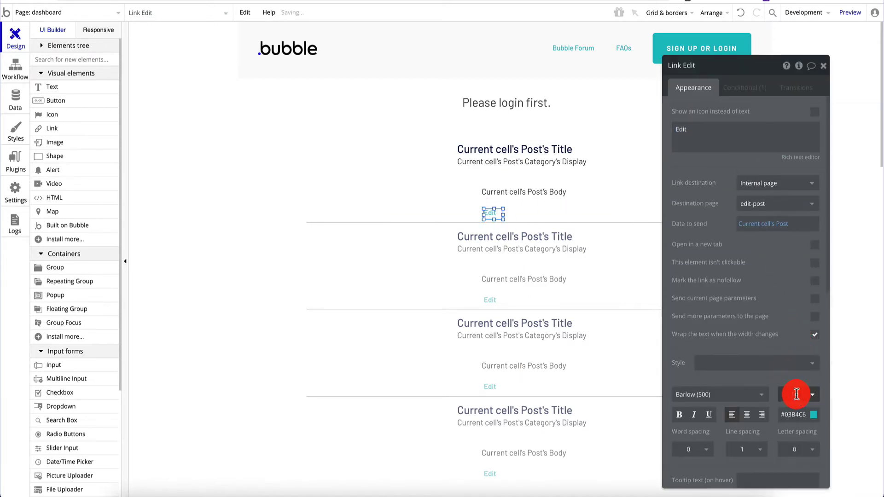
left_click(796, 394)
type("16")
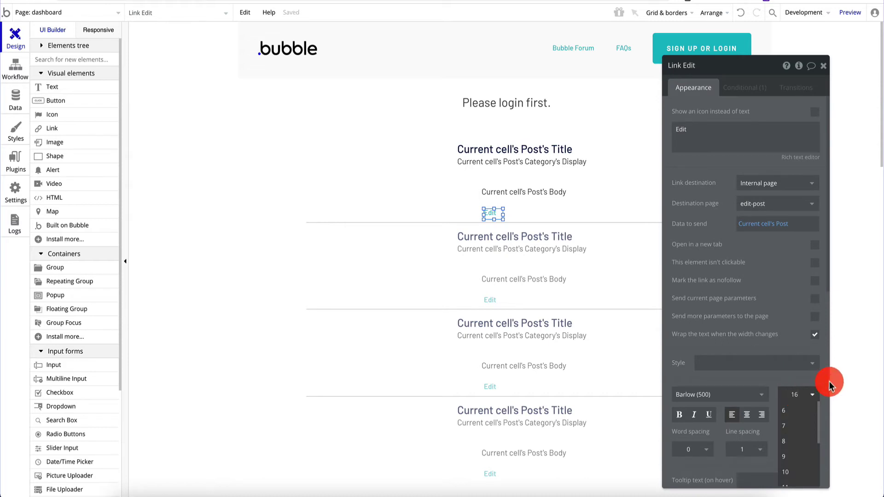
key("Return")
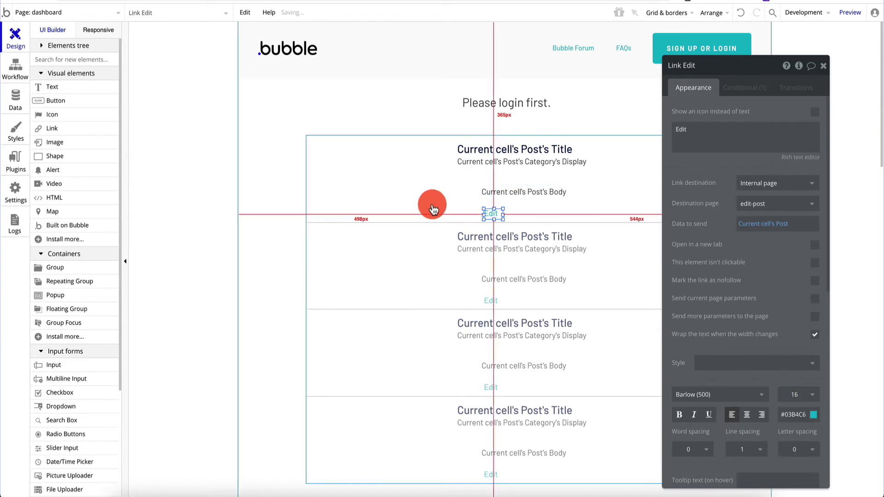
Place the Edit link left-aligned below the body text and move the body text up ~15px
left_click(430, 206)
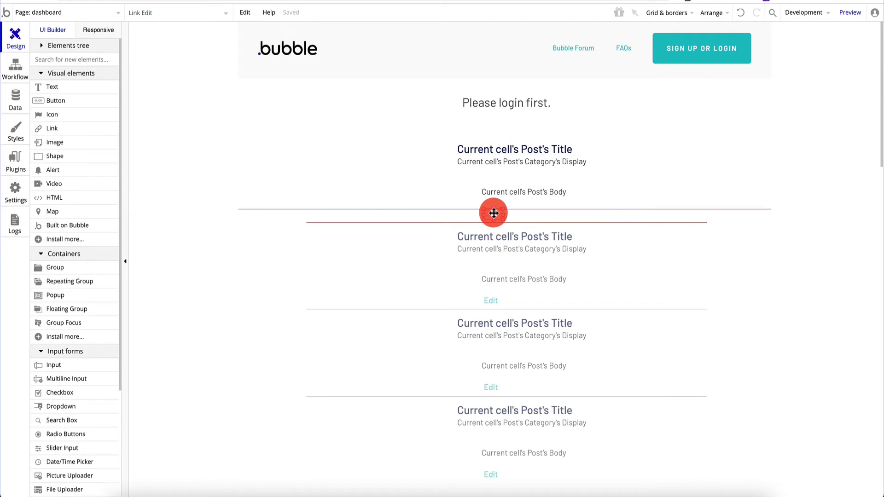
left_click_drag(494, 213, 466, 211)
left_click(508, 191)
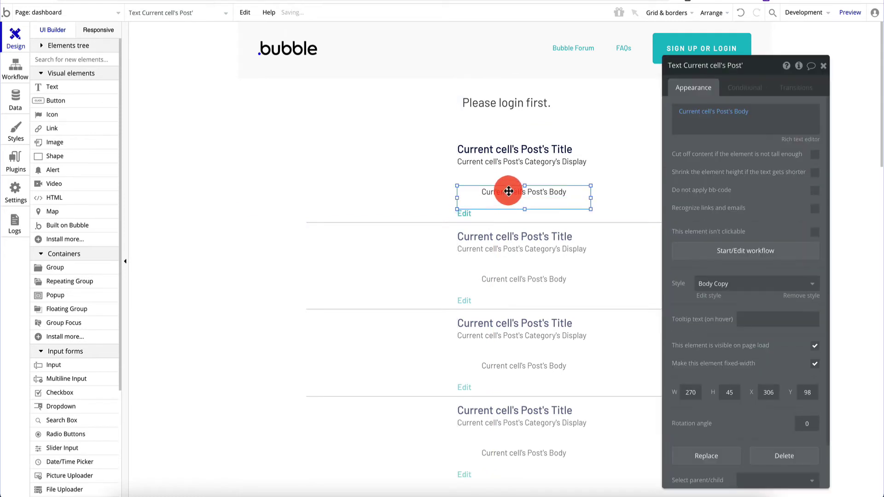
left_click_drag(509, 191, 509, 184)
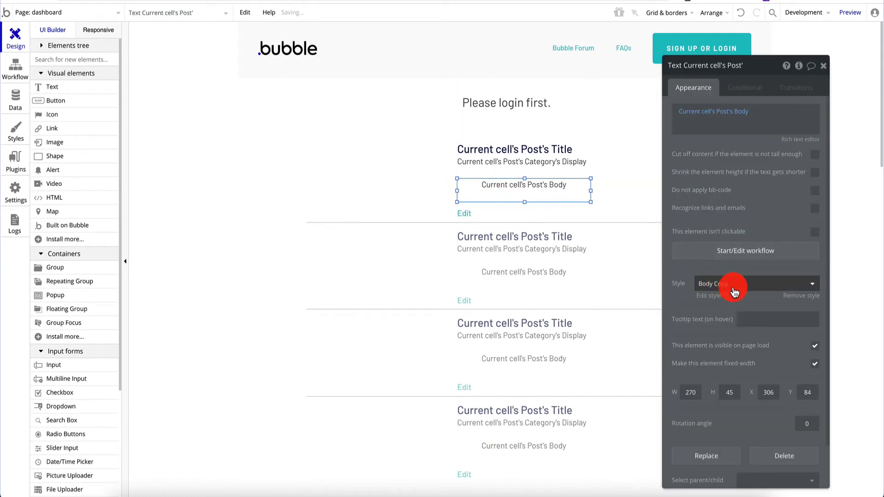
Remove the preset styles from the post title and category texts, centre-align both, and widen the category box
left_click(511, 152)
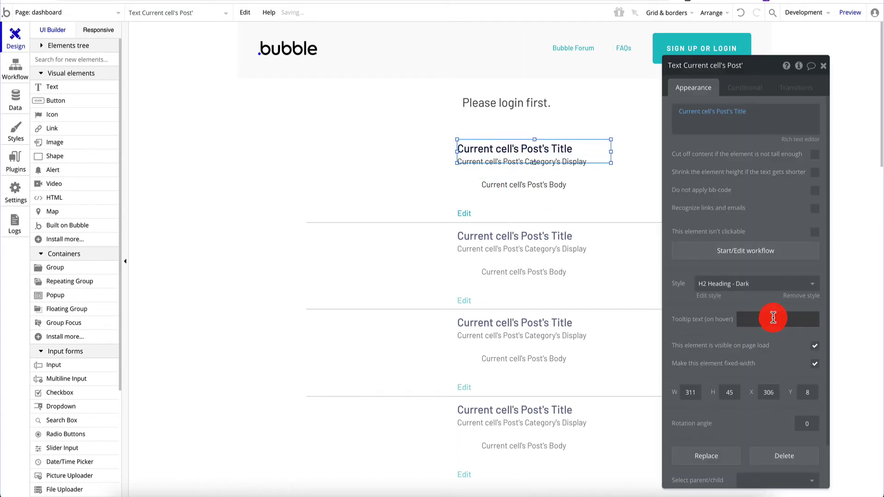
left_click(800, 296)
left_click(746, 356)
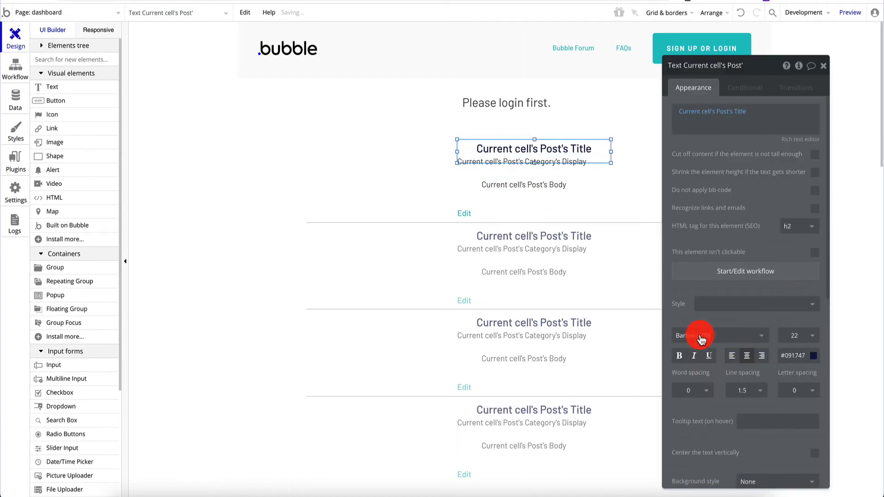
left_click(534, 162)
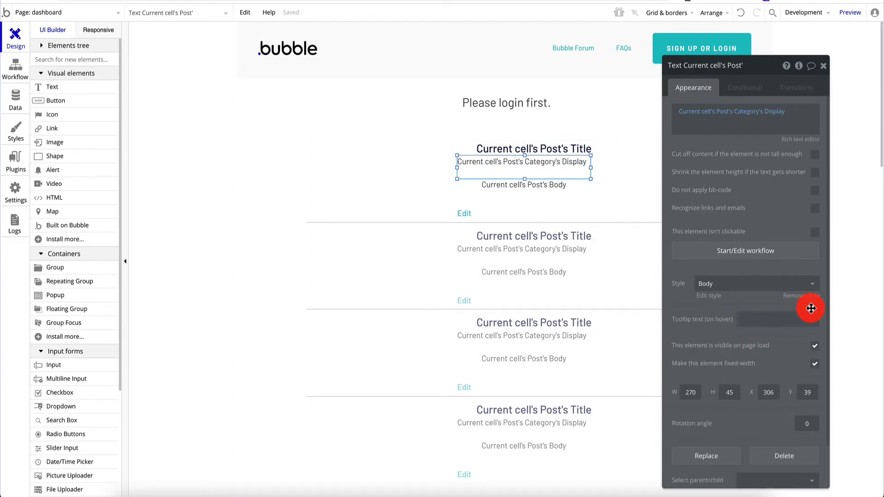
left_click(811, 303)
left_click(746, 356)
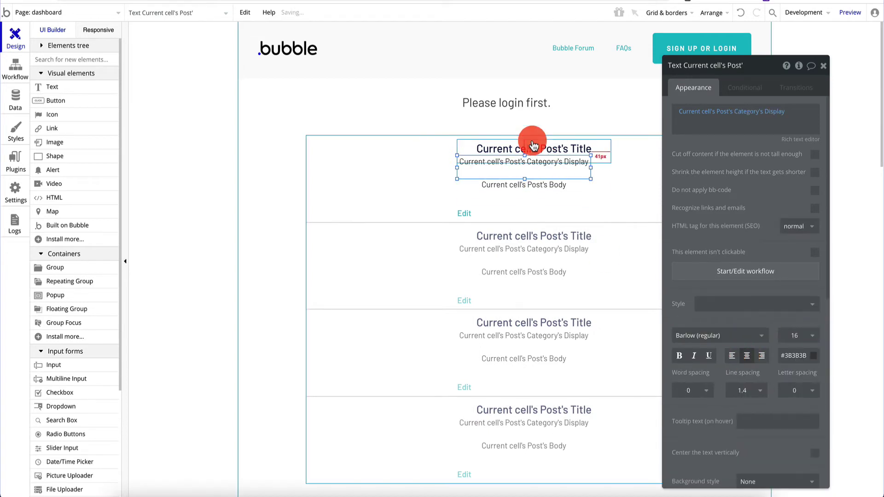
left_click_drag(582, 166, 603, 165)
Reposition the Edit link in the first cell, close the properties panel and preview the dashboard
left_click(576, 186)
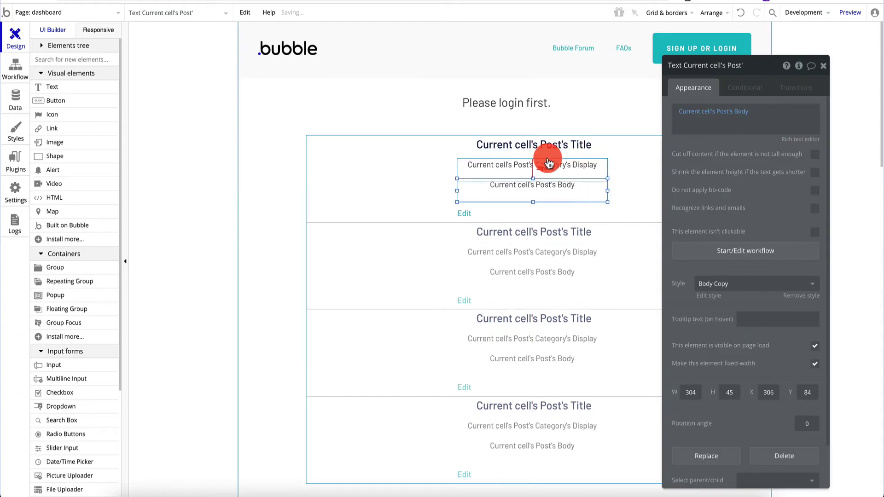
left_click(424, 119)
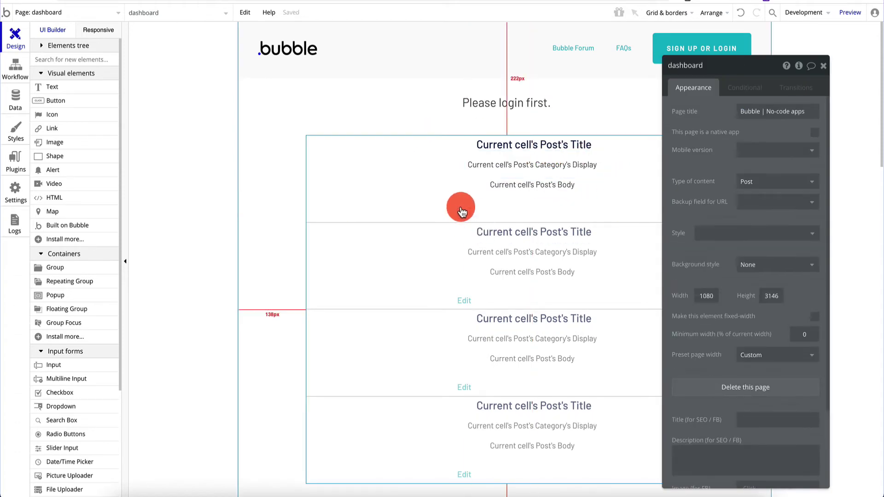
left_click_drag(461, 210, 463, 212)
left_click(421, 207)
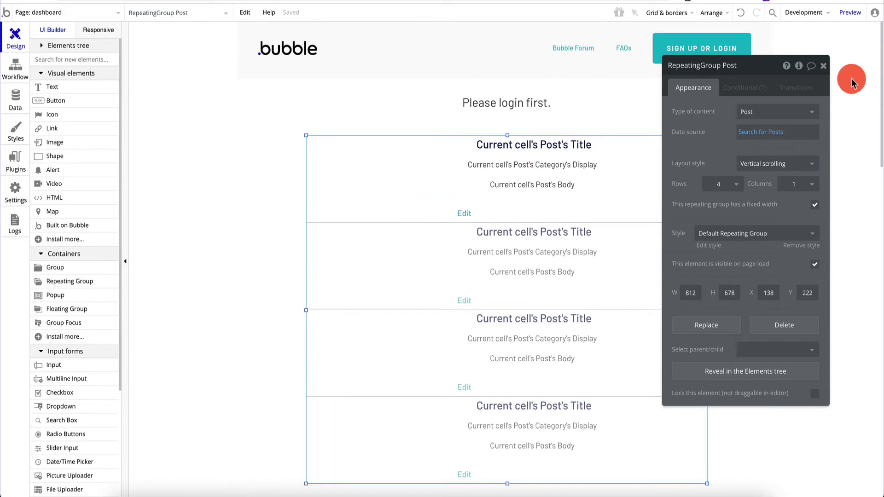
left_click(823, 66)
left_click(850, 13)
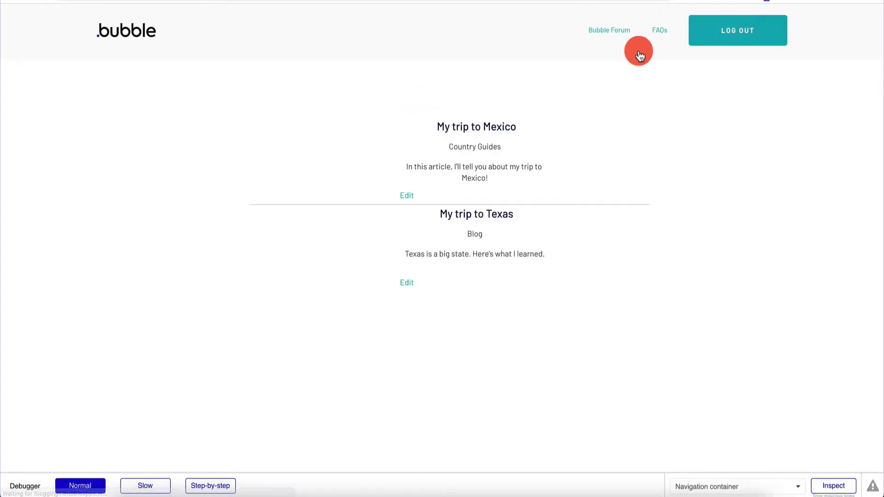
Open the Mexico post's Edit page from the live dashboard preview
left_click(406, 197)
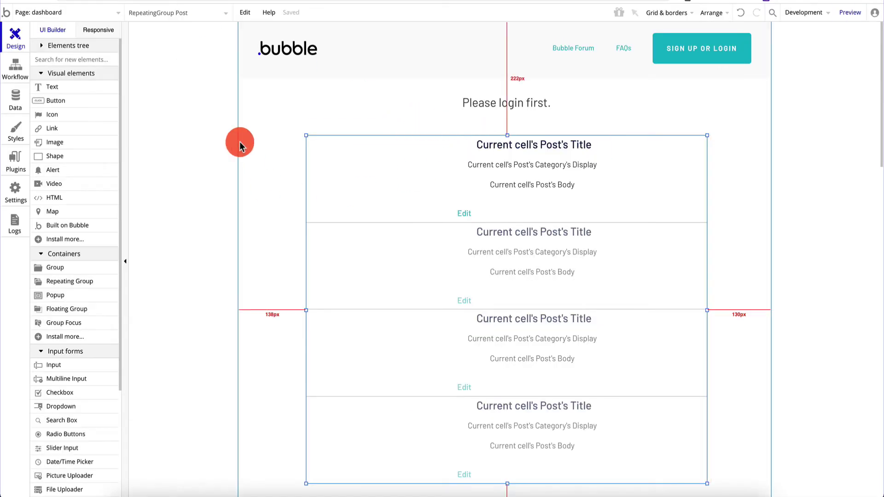
On the edit-post page, set the Title input's initial content to Current Page Post's Title
left_click(92, 17)
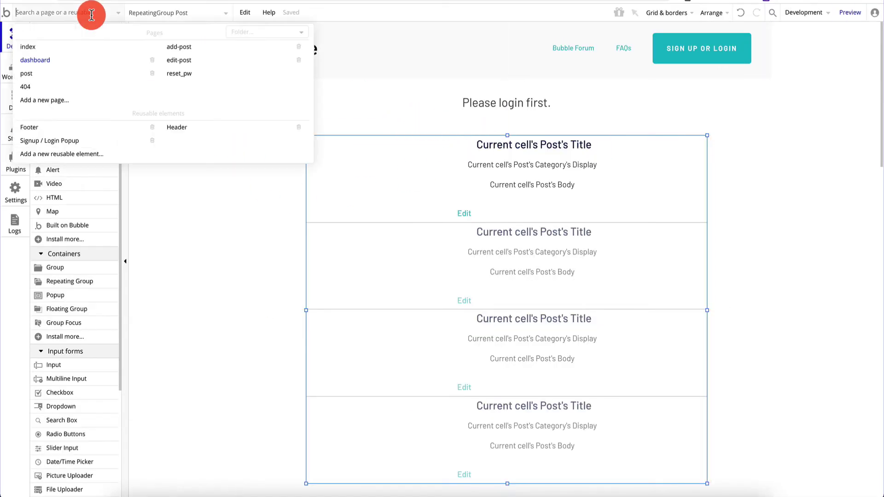
left_click(203, 61)
left_click(450, 151)
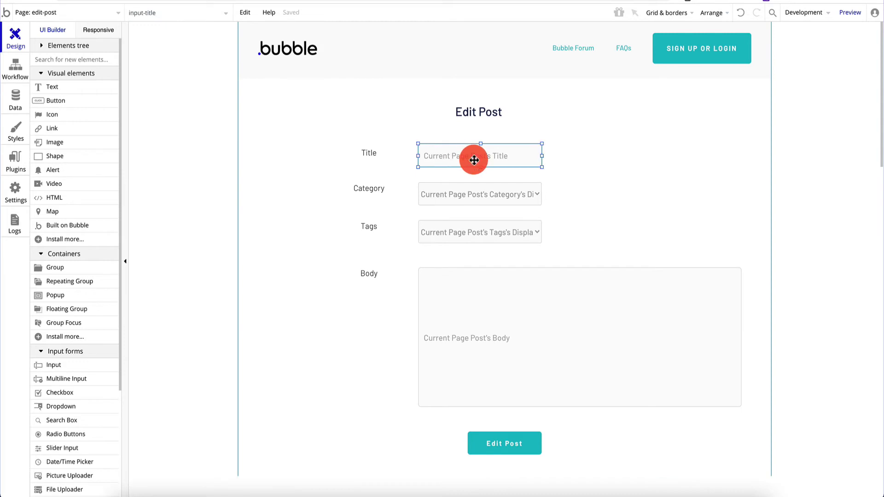
double_click(496, 158)
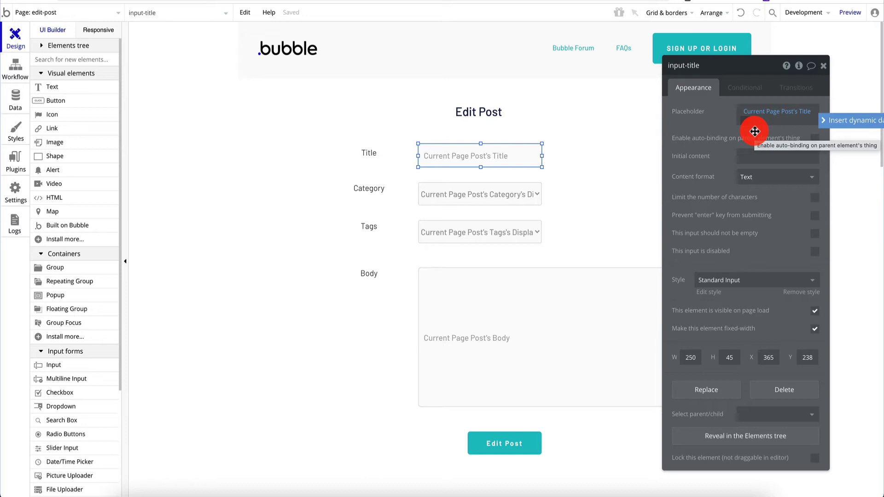
left_click(771, 155)
left_click(846, 152)
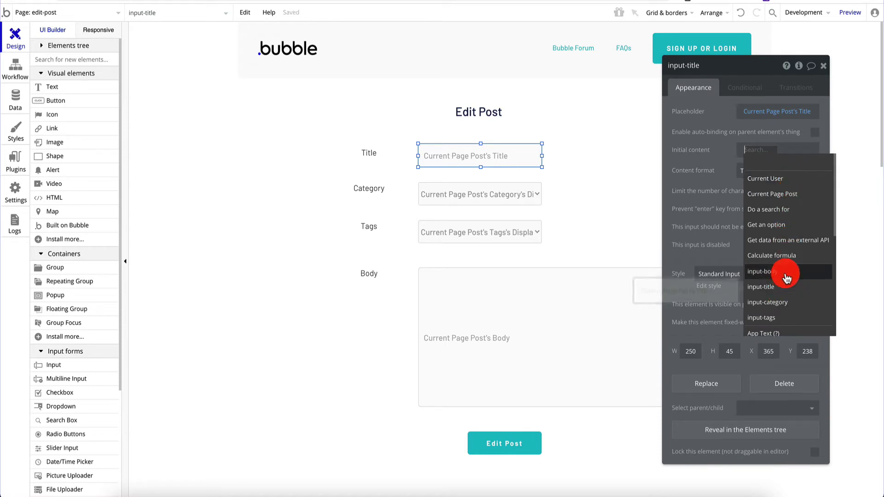
left_click(788, 197)
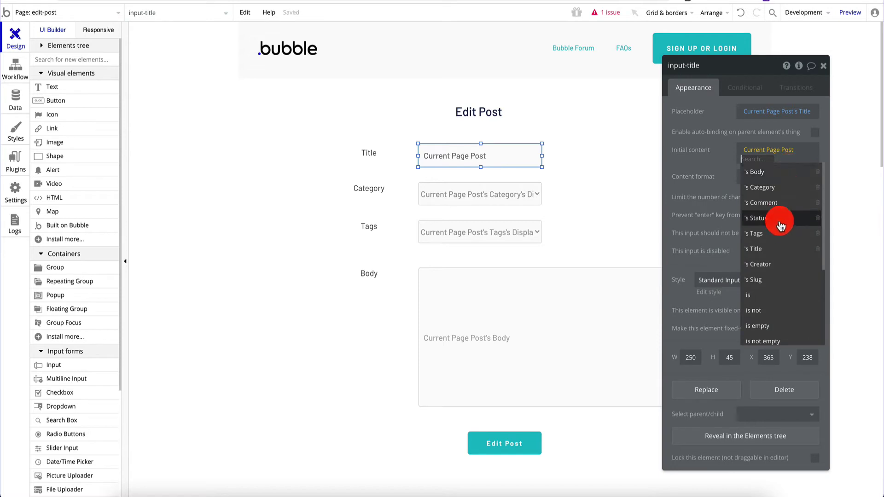
left_click(778, 249)
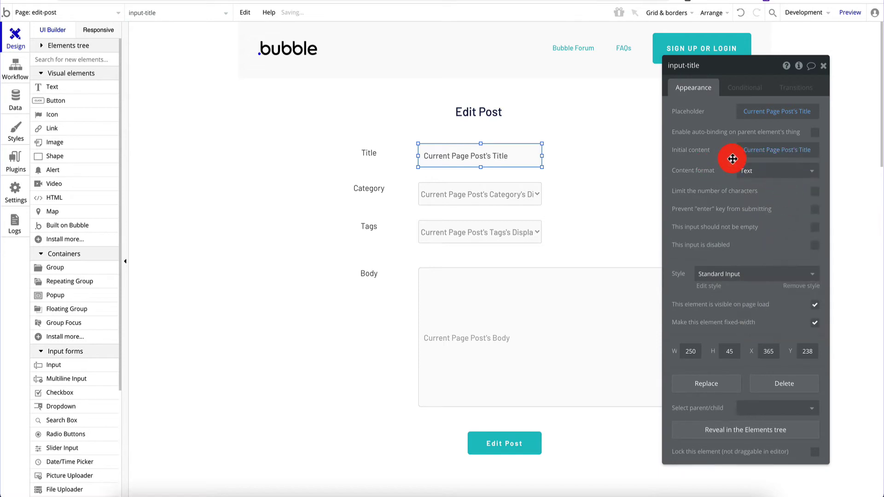
left_click(517, 197)
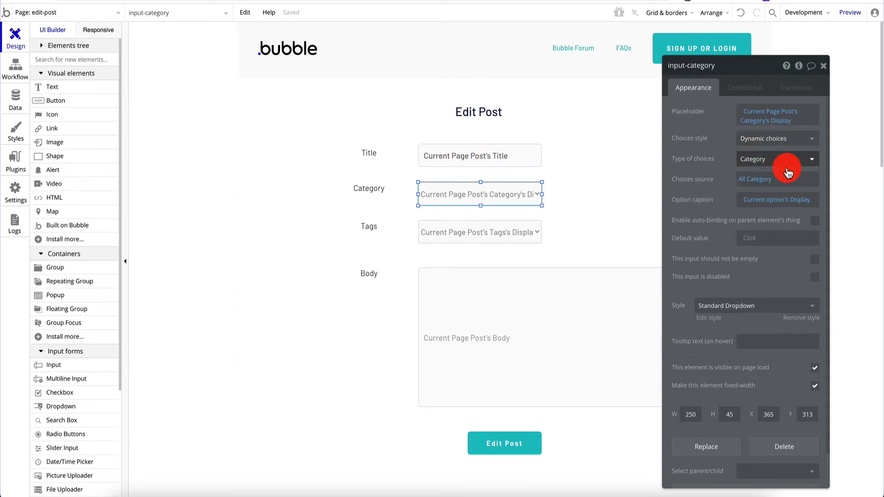
Default the Category dropdown to Current Page Post's Category and the Tags dropdown to the post's Tags
left_click(755, 239)
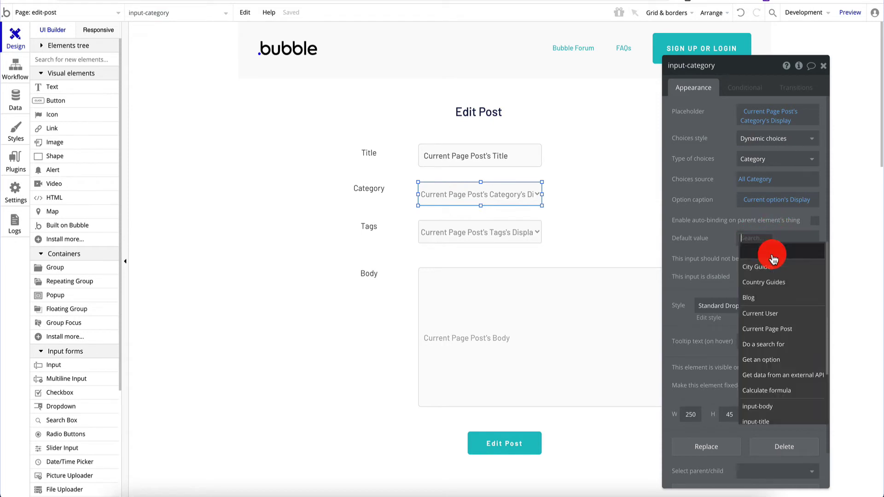
left_click(786, 331)
left_click(786, 280)
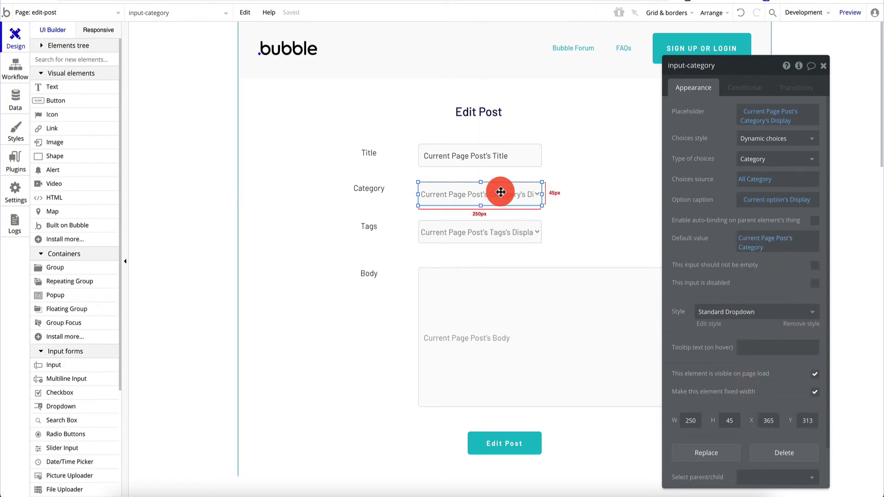
left_click(503, 230)
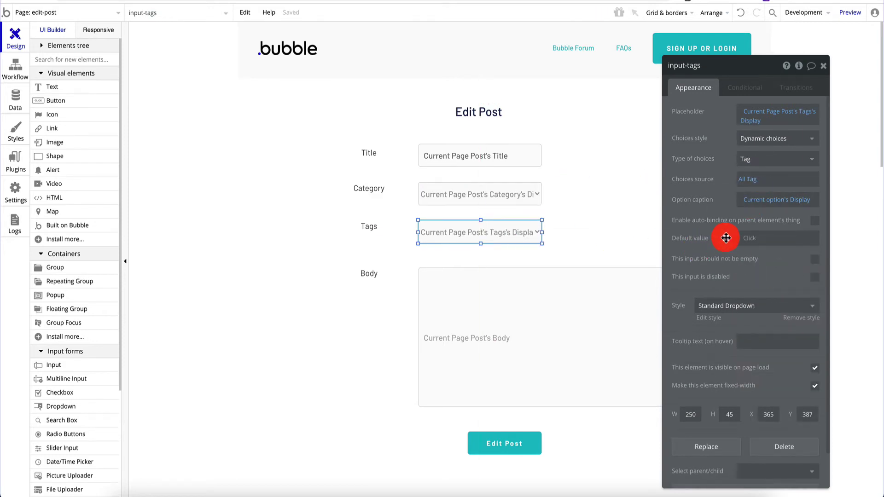
left_click(750, 238)
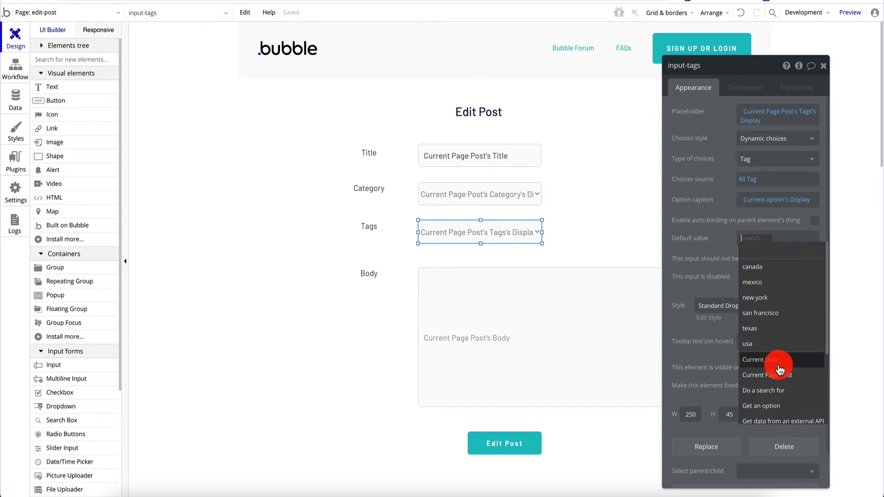
scroll(785, 357, "down", 2)
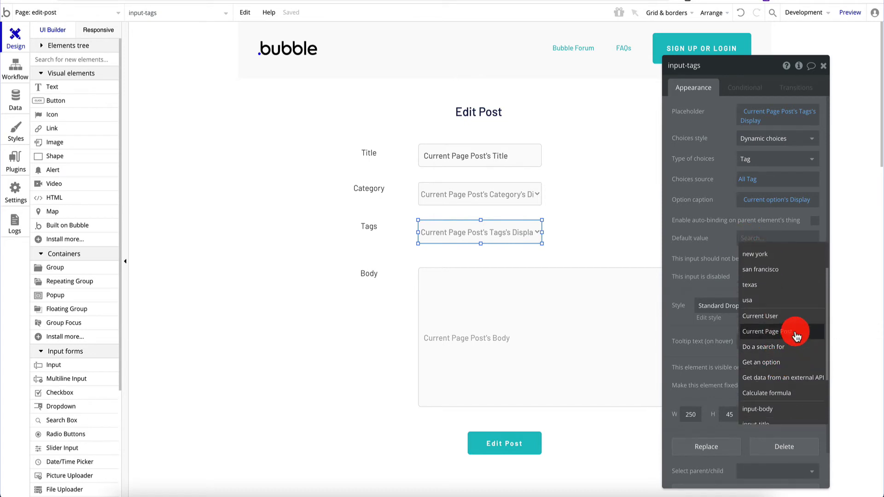
left_click(796, 334)
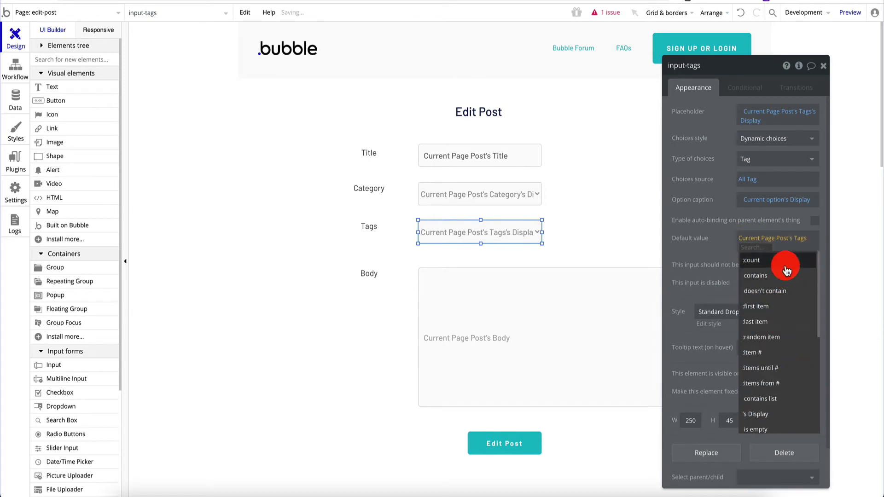
left_click(778, 384)
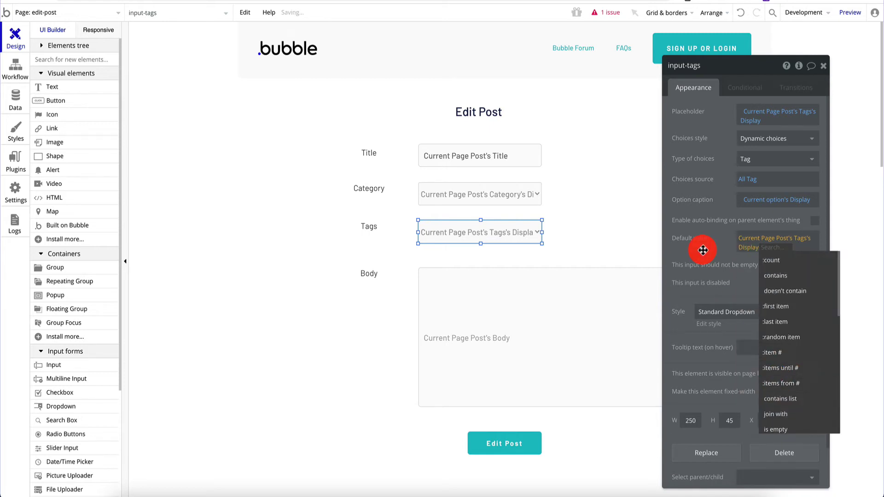
Set the Body input's initial content to Current Page Post's Body and close its settings
left_click(545, 321)
left_click(545, 322)
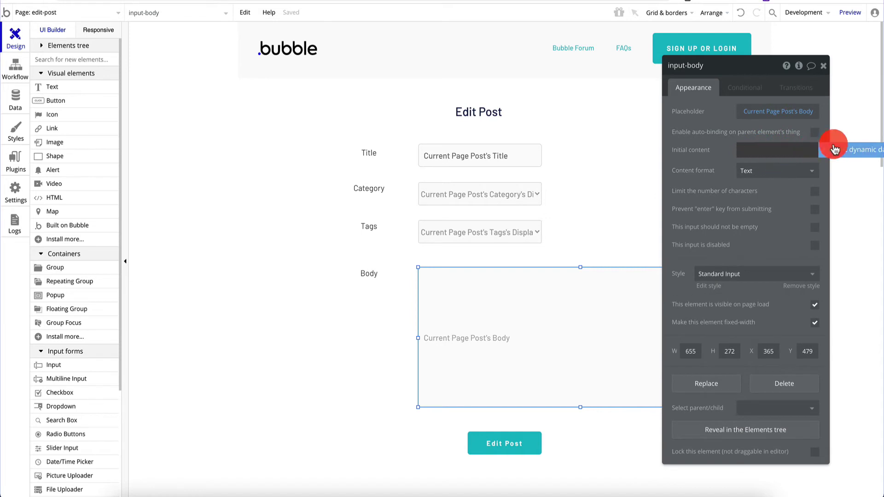
left_click(847, 150)
left_click(787, 195)
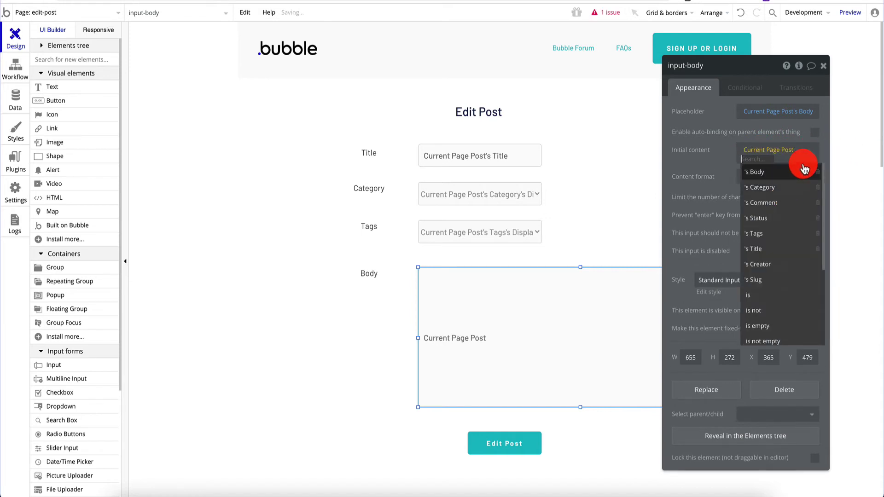
left_click(782, 171)
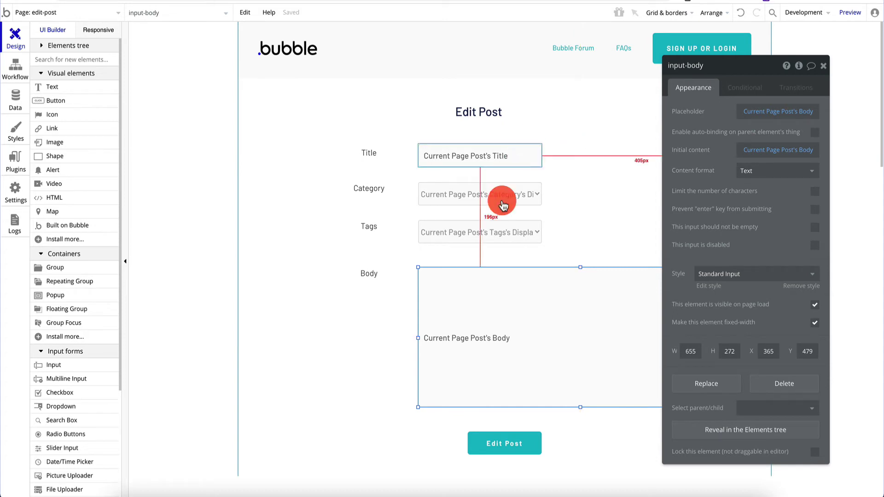
left_click(823, 65)
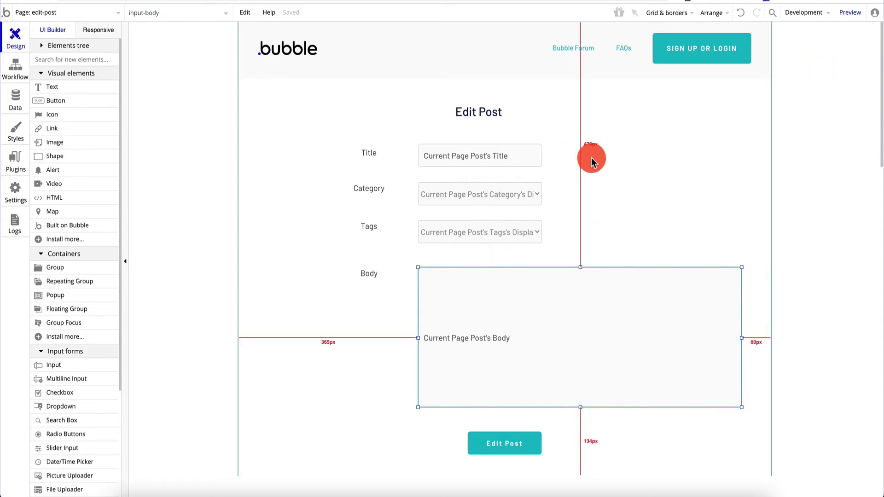
Preview the dashboard page and open the first post's Edit page
left_click(60, 13)
left_click(61, 59)
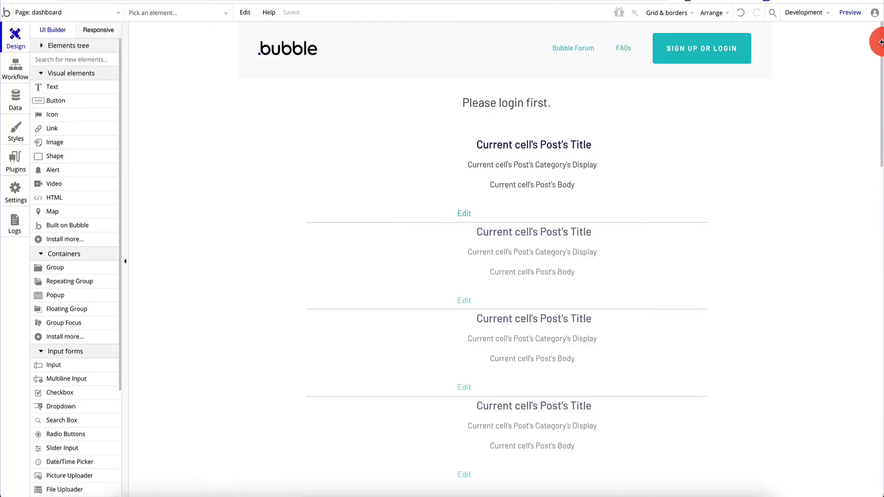
left_click(850, 13)
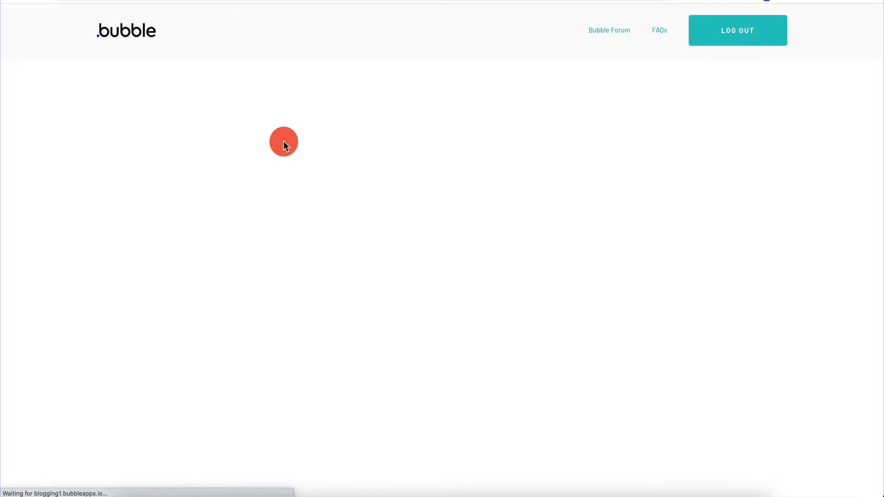
left_click(408, 198)
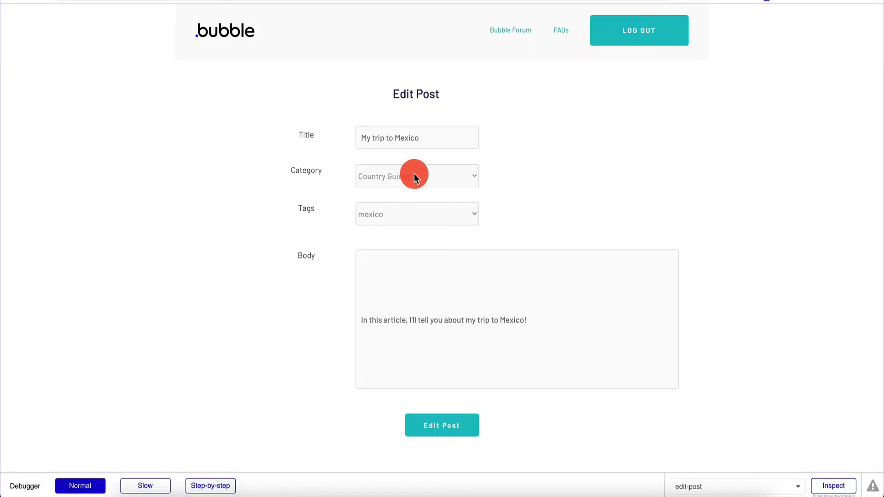
Verify the form is prefilled with category Country Guides, tag mexico and the post's body
left_click(446, 184)
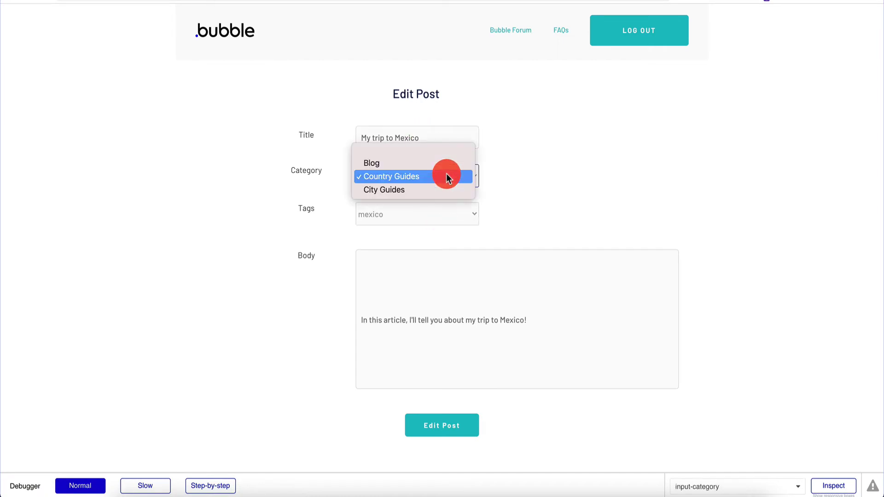
left_click(446, 173)
left_click(432, 214)
left_click(432, 214)
left_click(465, 309)
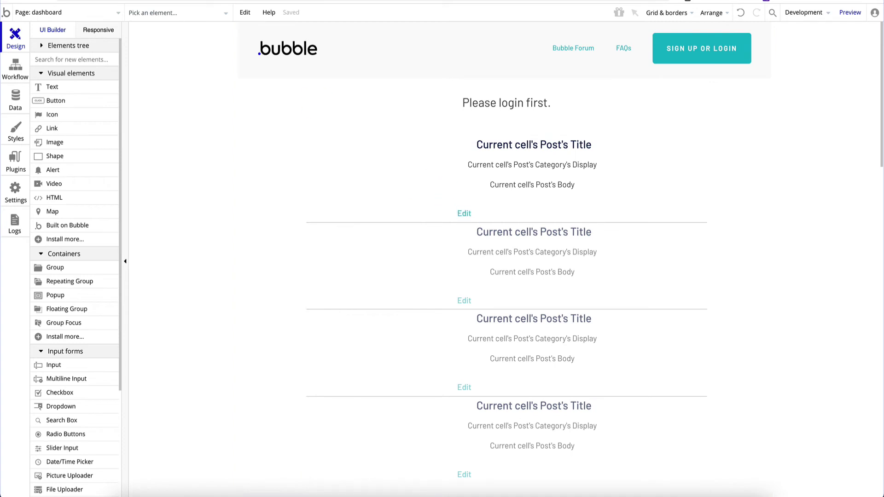
On edit-post, move the Edit Post button, Body input and labels down to open a new row
left_click(59, 15)
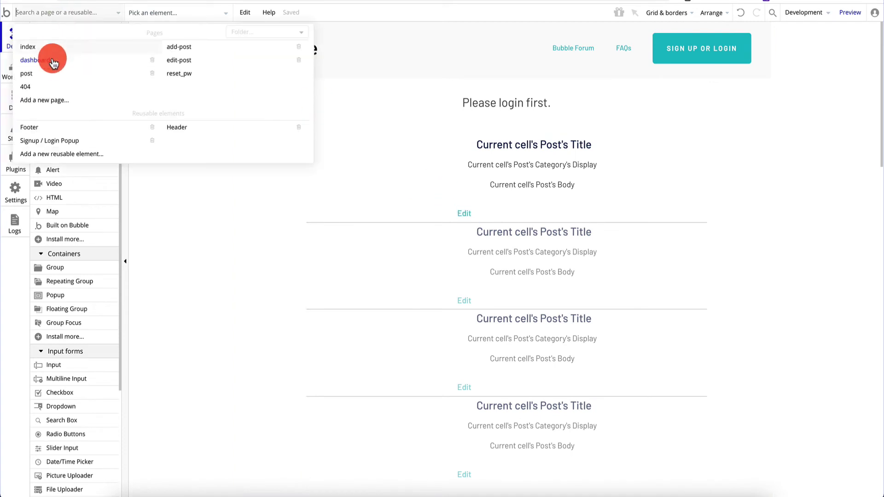
left_click(211, 58)
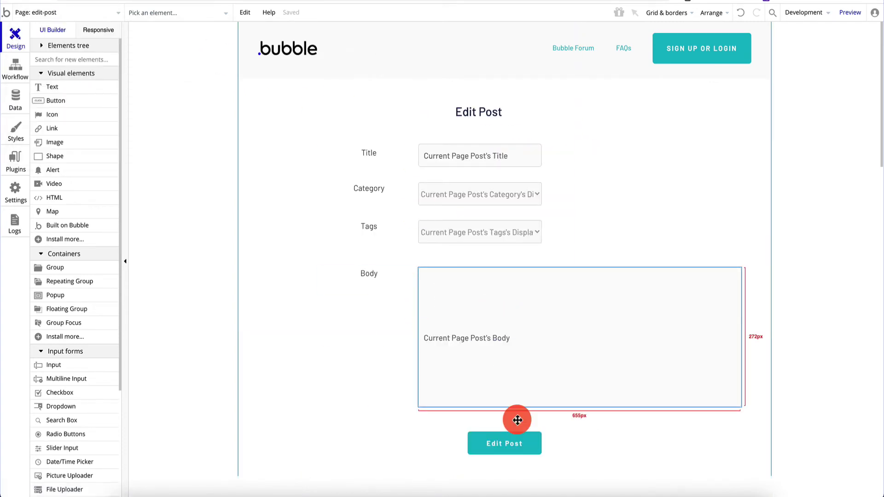
scroll(552, 313, "down", 3)
left_click_drag(524, 358, 524, 383)
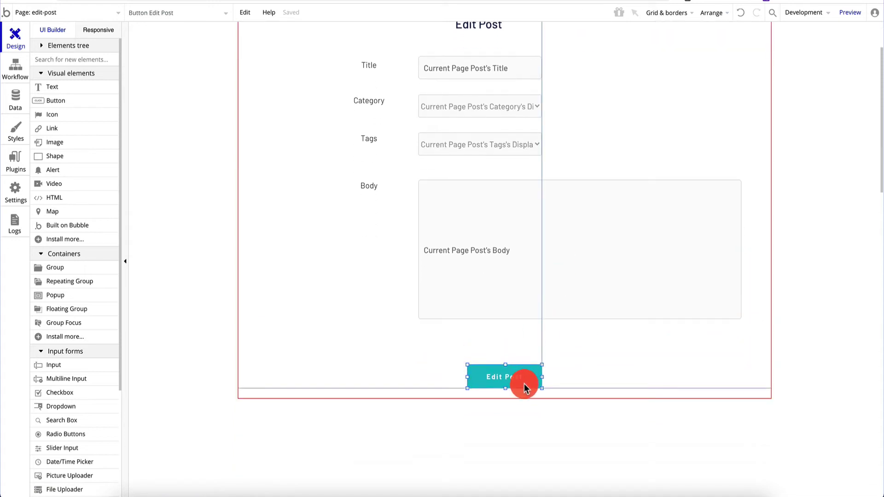
left_click_drag(527, 276, 526, 320)
left_click_drag(361, 192, 362, 278)
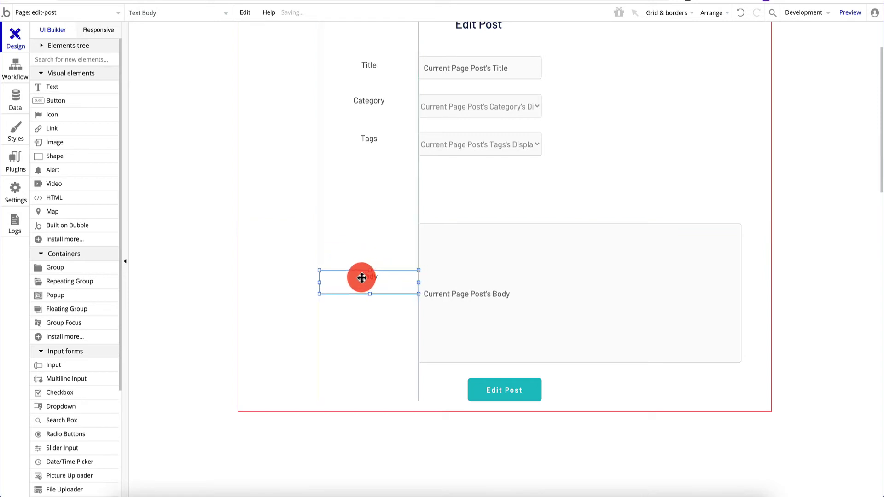
left_click(371, 138)
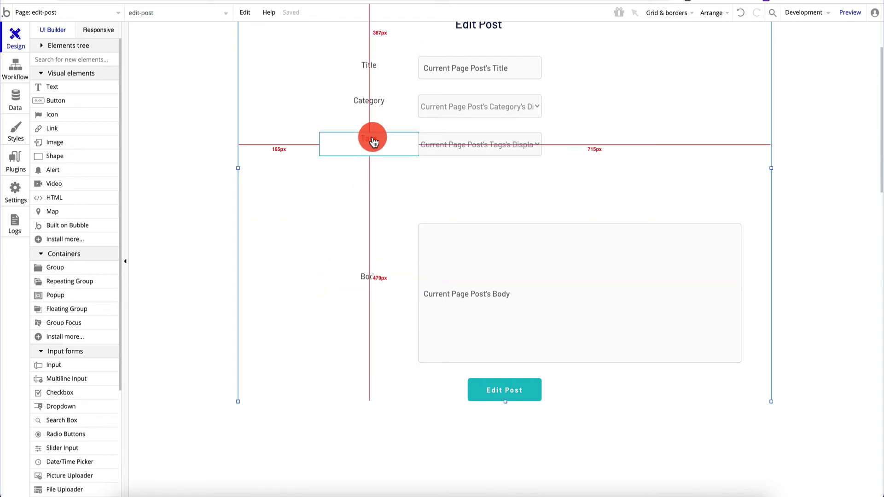
left_click_drag(372, 137, 371, 190)
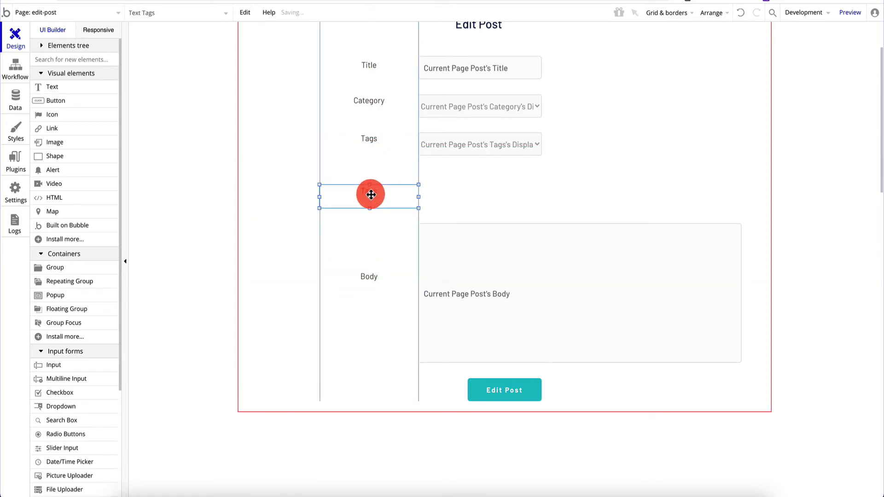
Copy the Tags dropdown into the new row and relabel that row Status
left_click(478, 140)
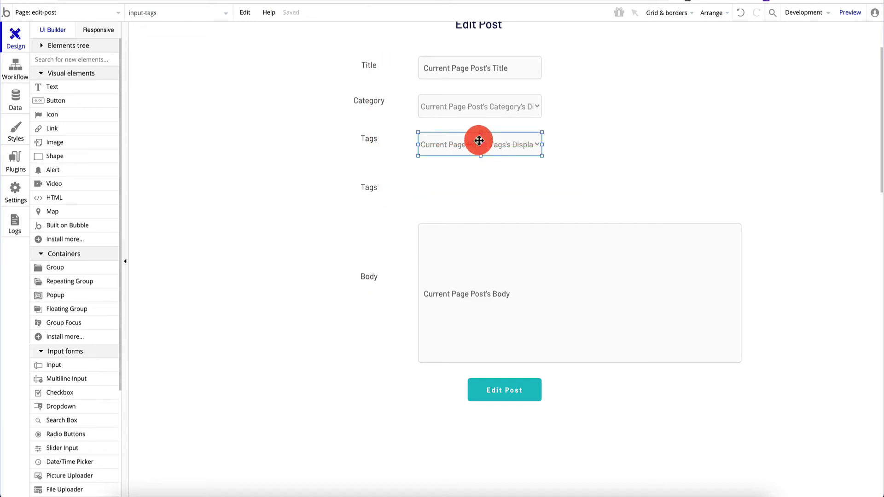
key("ctrl+c")
key("ctrl+v")
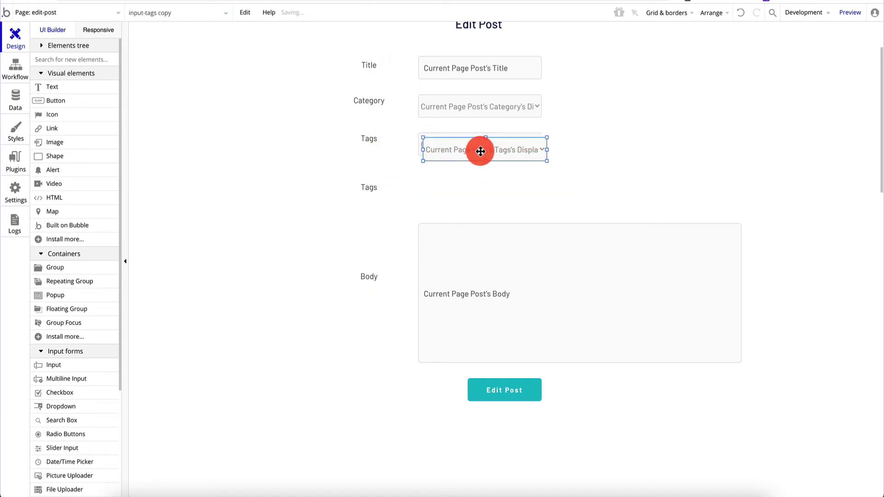
left_click_drag(478, 140, 476, 193)
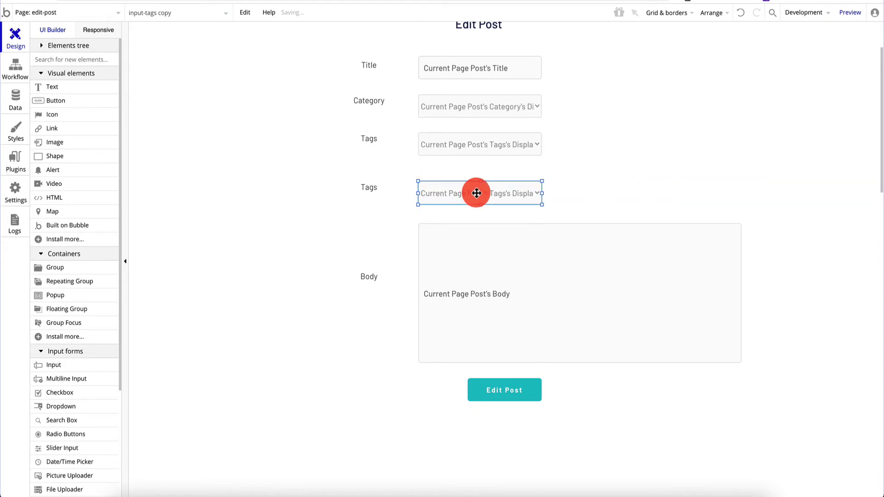
left_click(477, 193)
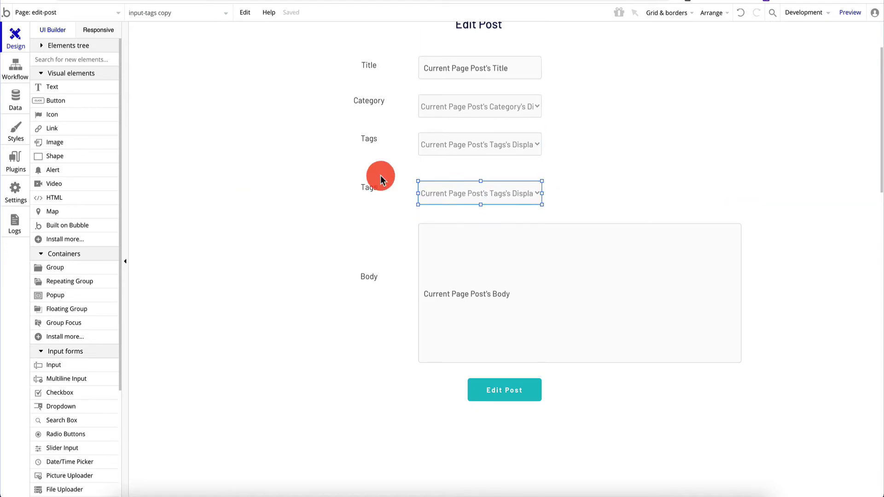
double_click(371, 191)
type("Status")
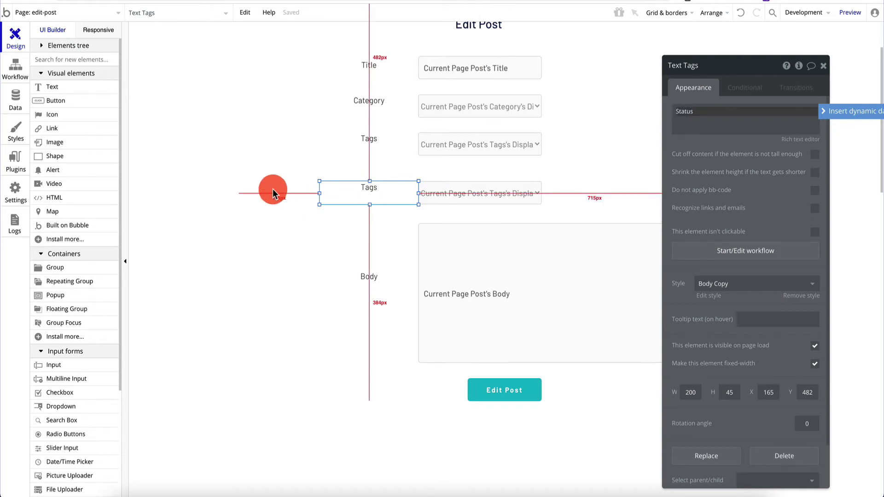
left_click(276, 189)
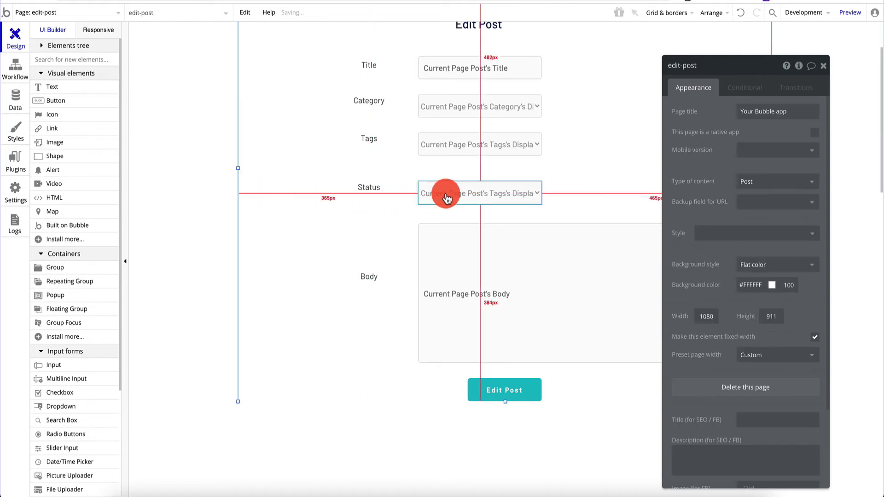
Review the form inputs' settings and align the Status dropdown with its label
left_click(457, 189)
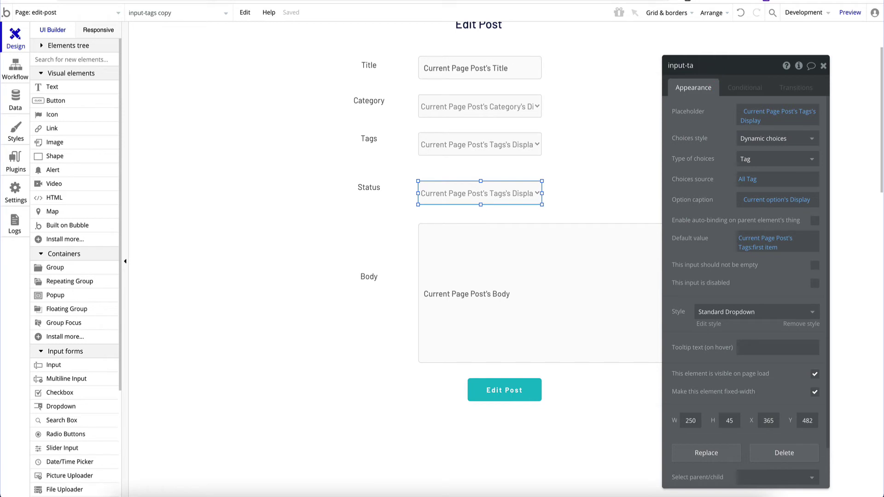
left_click_drag(522, 66, 506, 66)
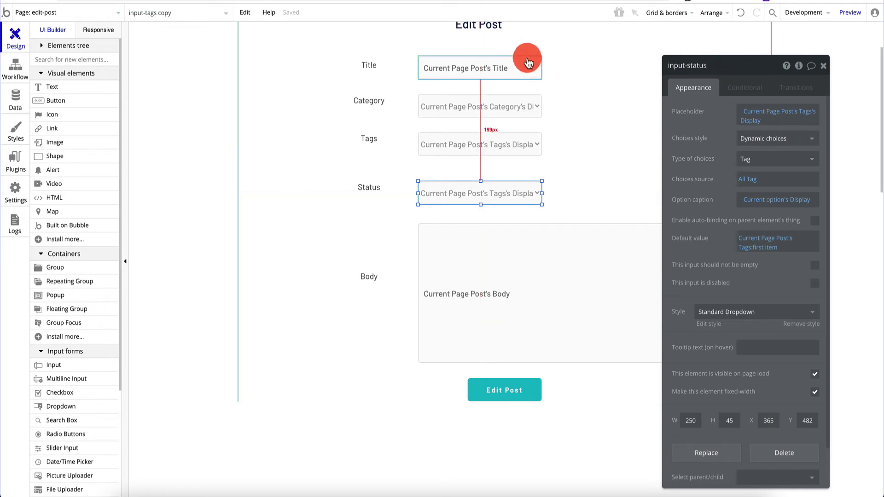
left_click(506, 106)
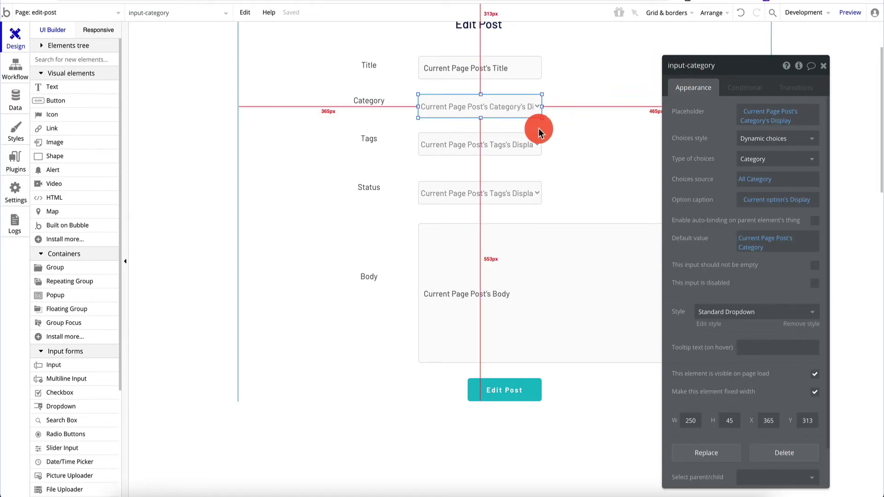
left_click(525, 145)
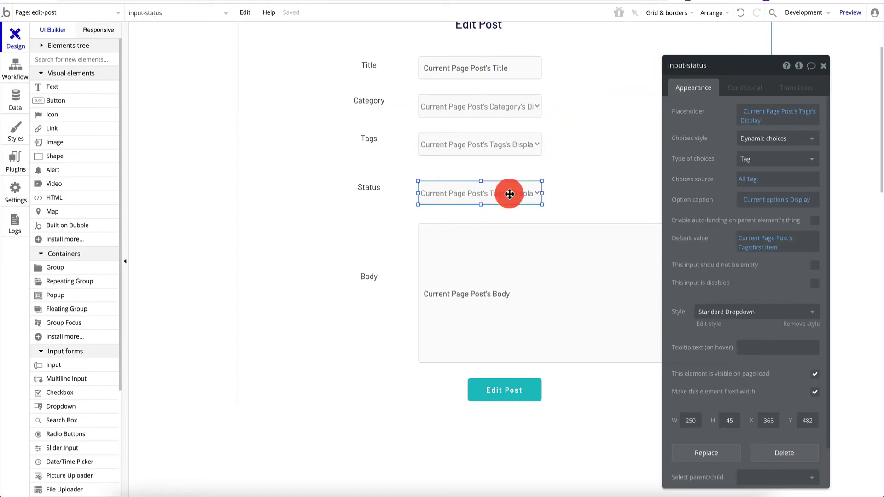
left_click(510, 267)
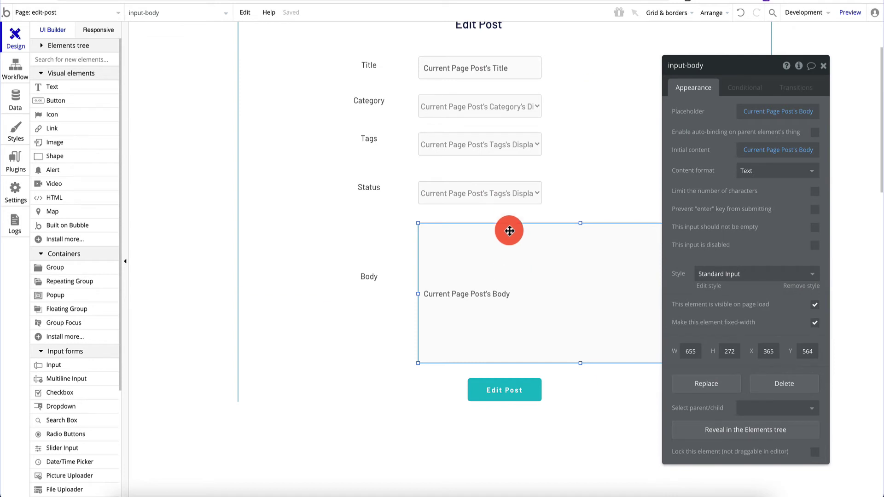
left_click(513, 193)
left_click_drag(507, 193, 504, 190)
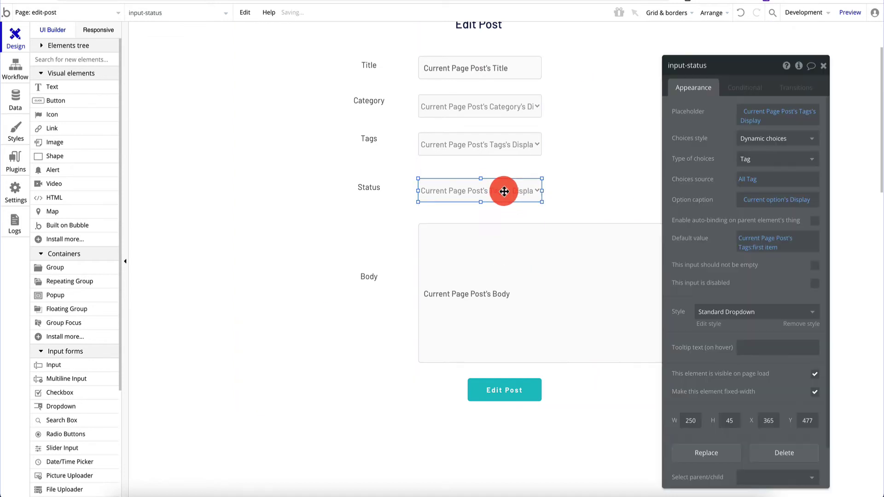
left_click(774, 246)
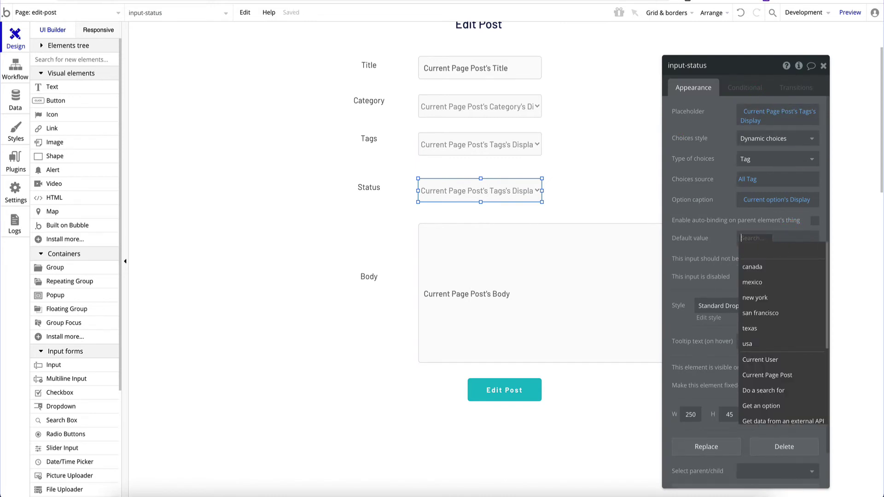
Clear the Status dropdown's placeholder and set its default value to Current Page Post's Status
left_click(767, 112)
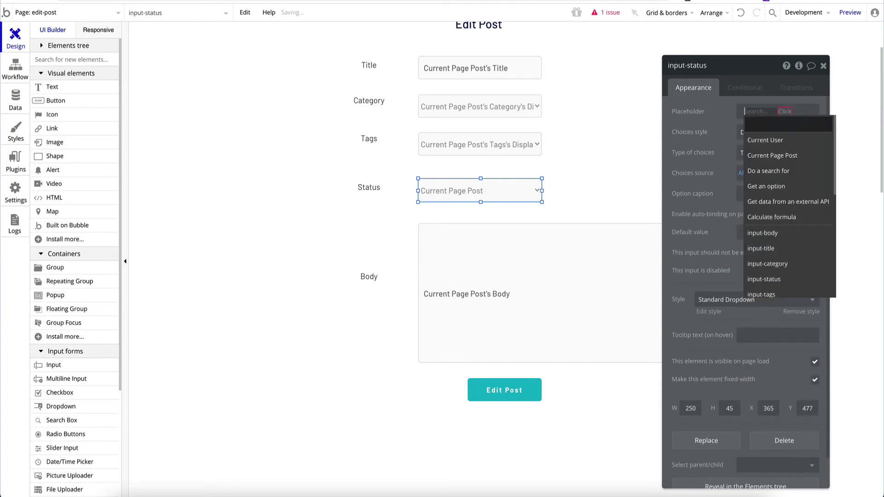
left_click(721, 164)
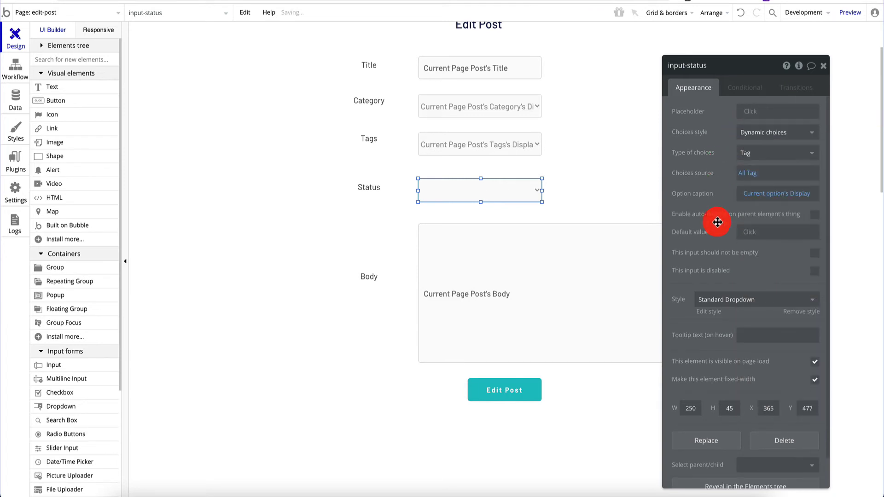
left_click(750, 234)
scroll(780, 285, "down", 3)
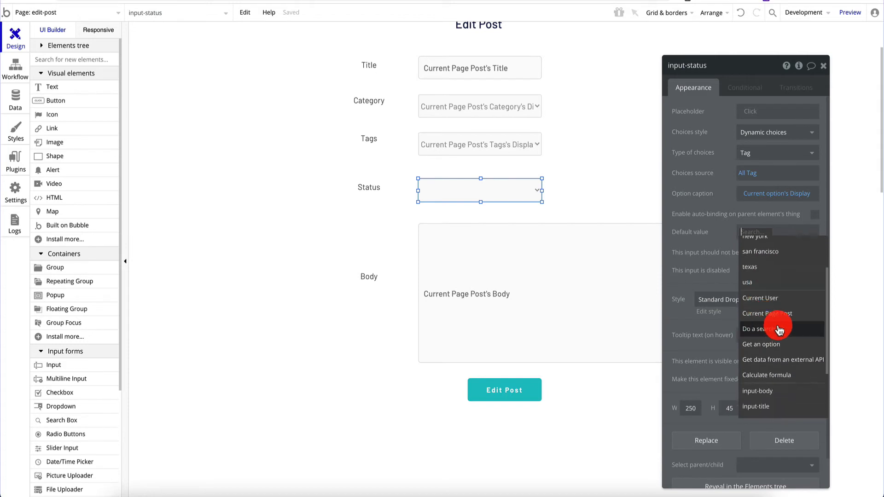
left_click(790, 315)
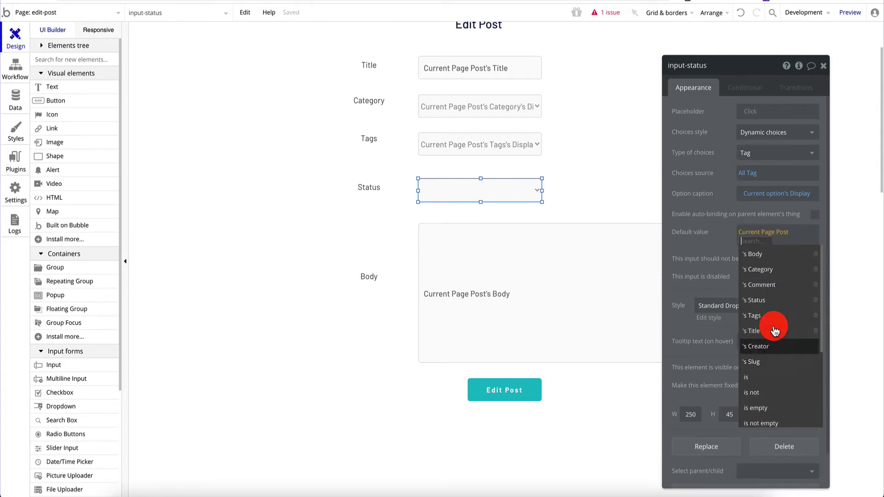
left_click(781, 302)
left_click(775, 253)
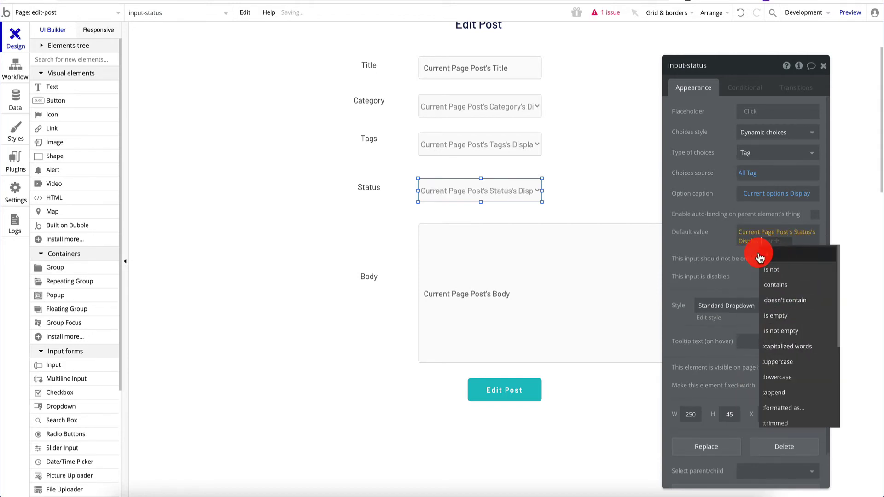
left_click(710, 243)
Set the choices type to PostStatus and the choices source to All PostStatus
left_click(778, 153)
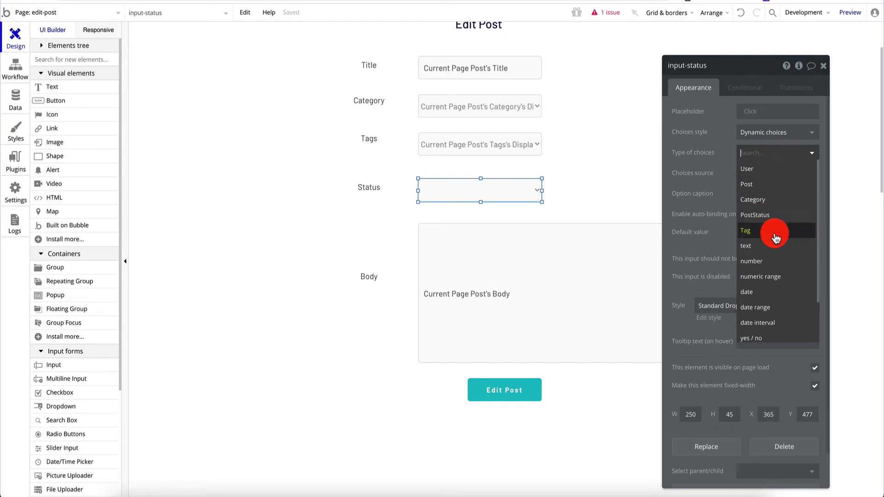
left_click(782, 215)
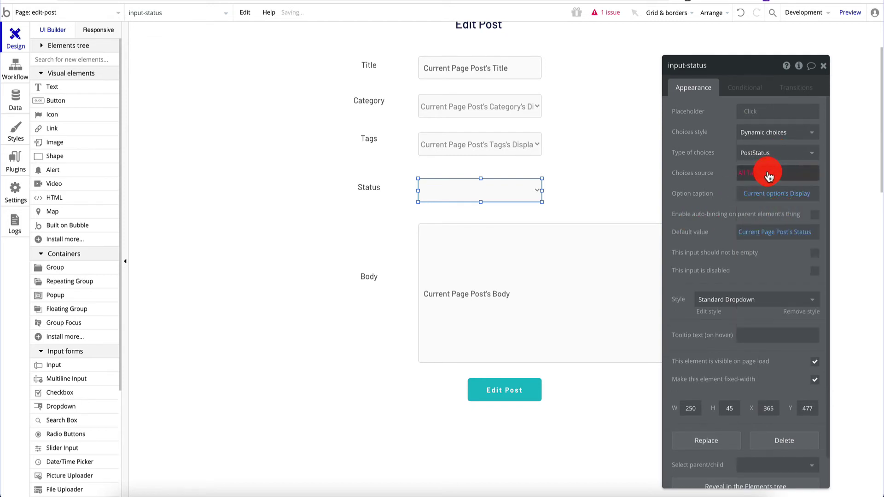
left_click(770, 173)
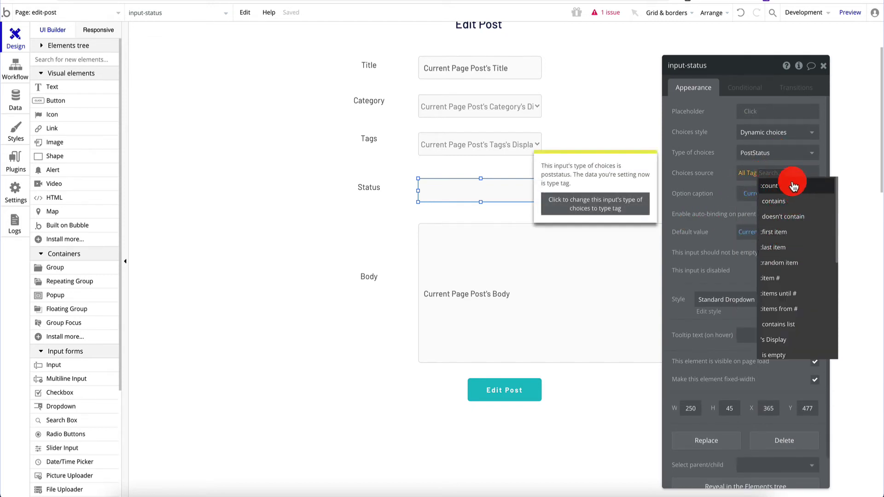
scroll(789, 313, "down", 3)
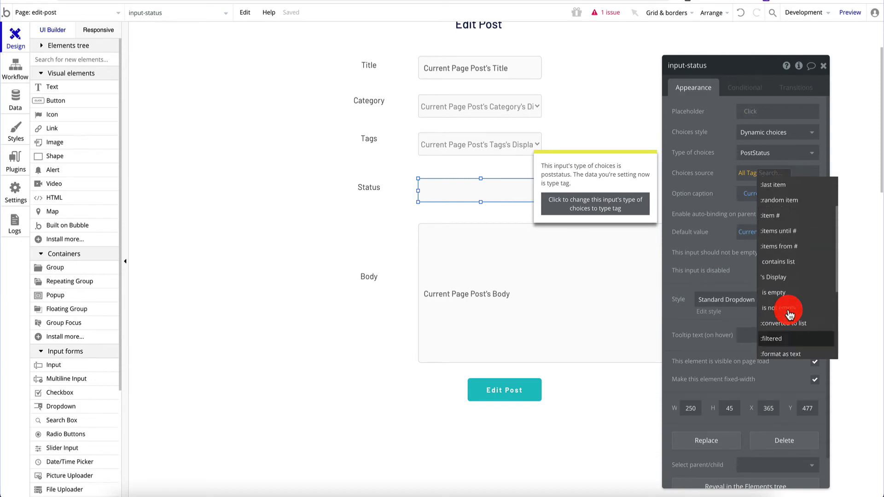
key("BackSpace")
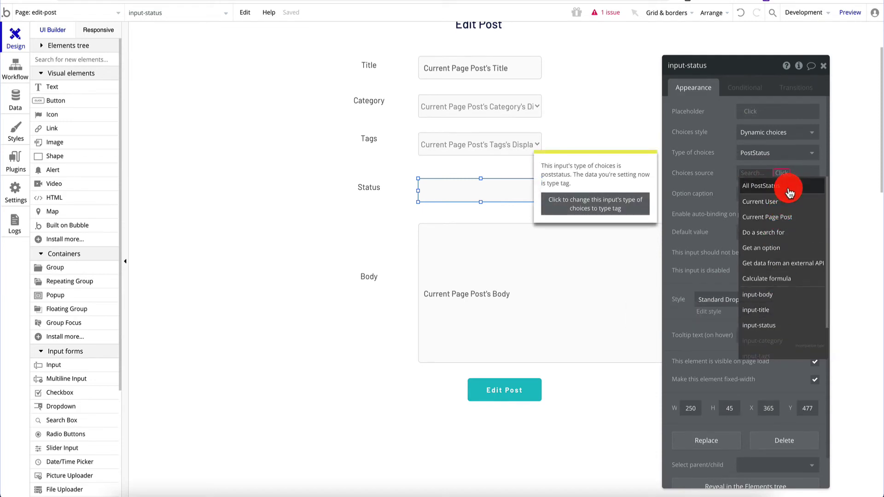
left_click(757, 186)
left_click(699, 204)
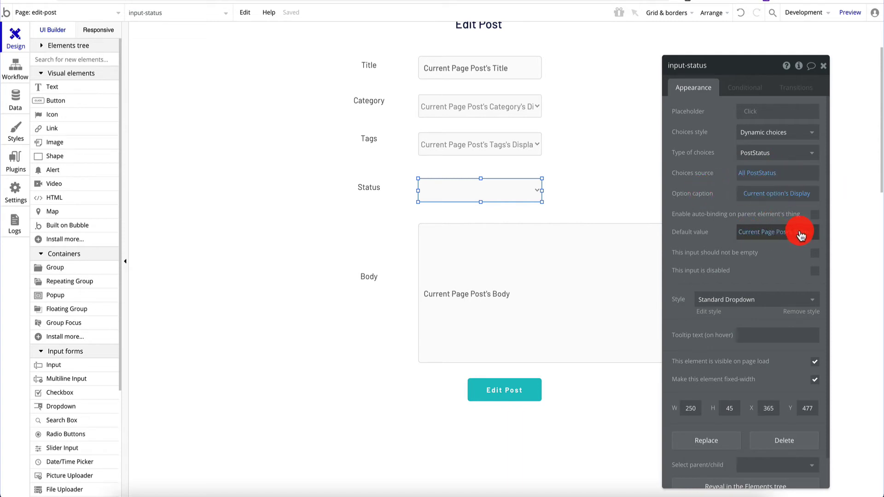
Preview the dashboard page and open the Texas post's Edit page
left_click(824, 68)
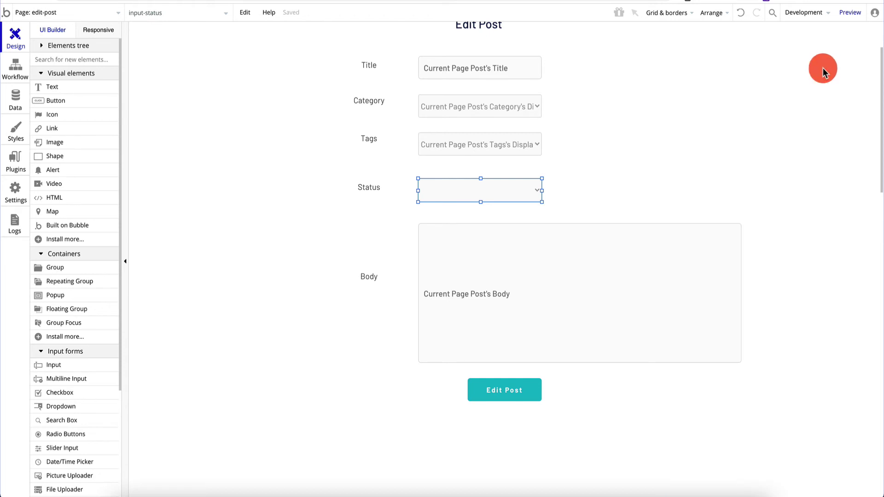
left_click(63, 12)
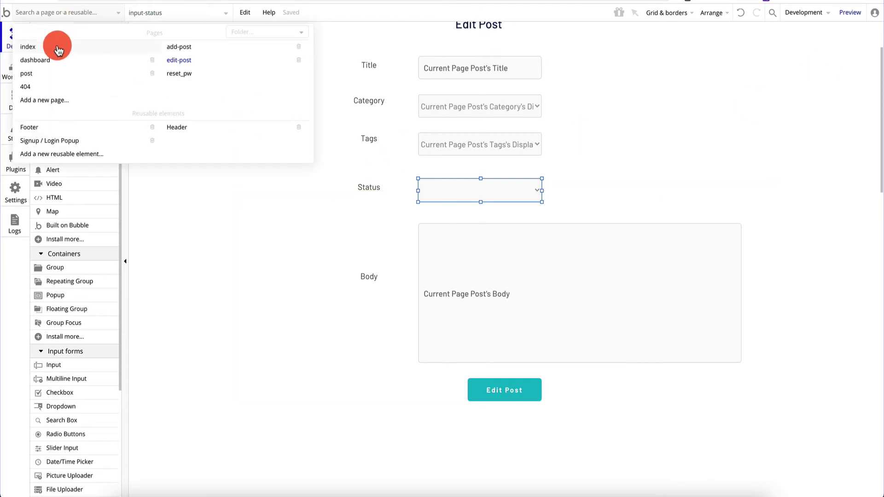
left_click(55, 60)
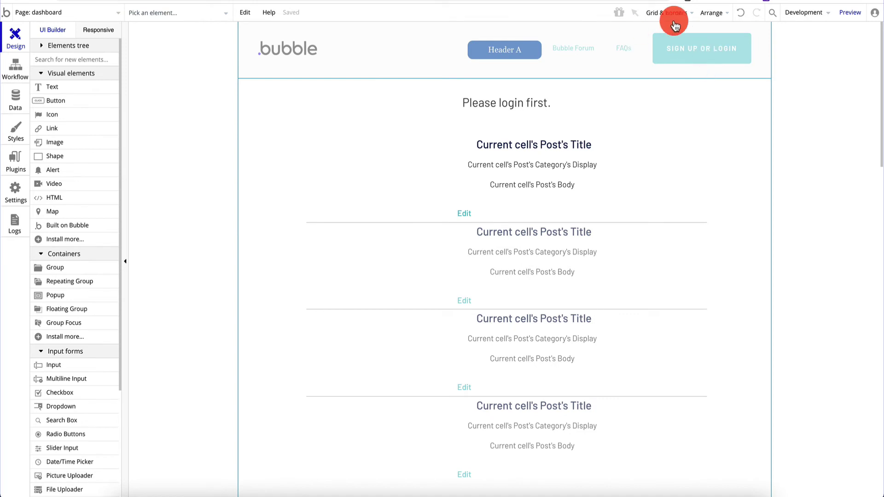
left_click(847, 13)
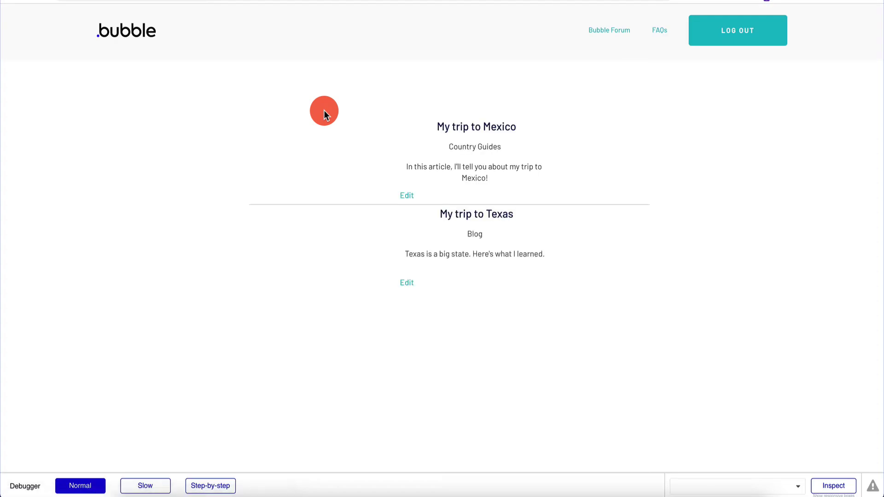
left_click(406, 283)
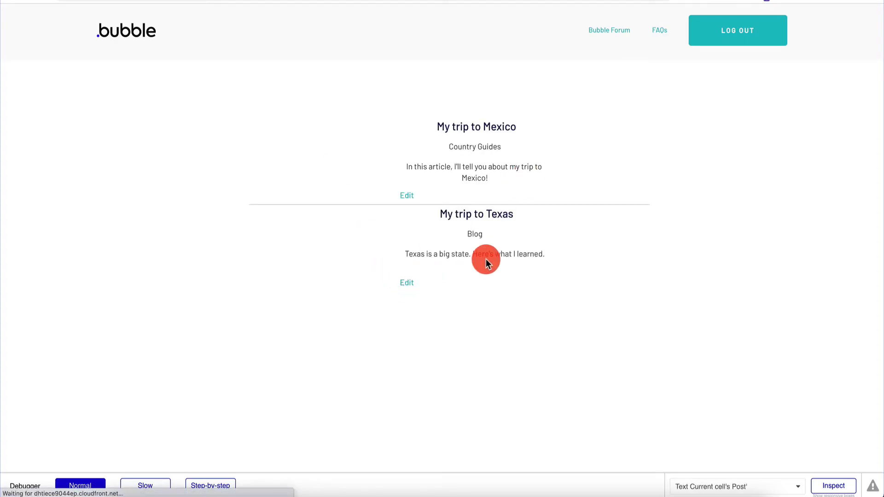
Confirm the Status dropdown offers Draft and Private and keep it at Published
left_click(438, 260)
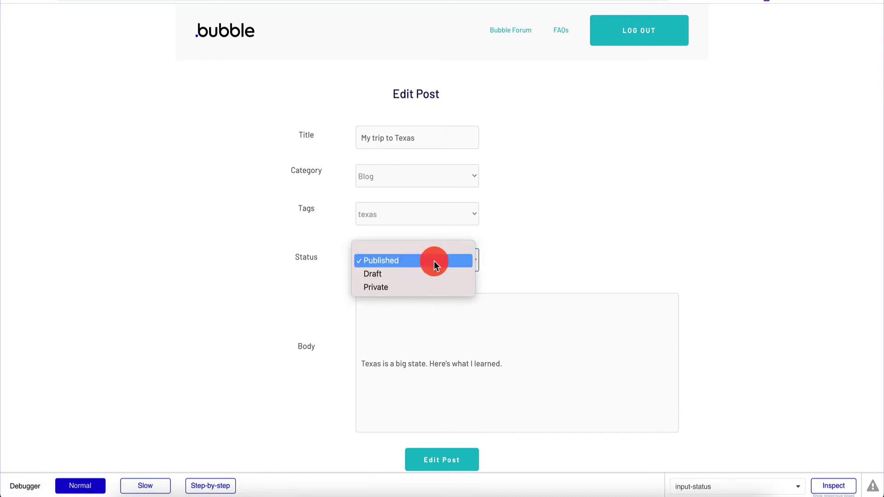
left_click(434, 261)
left_click(445, 255)
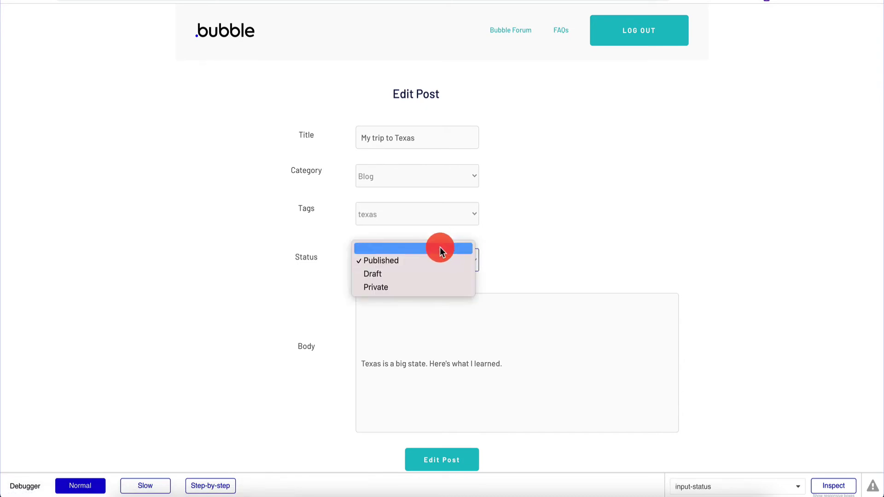
left_click(422, 259)
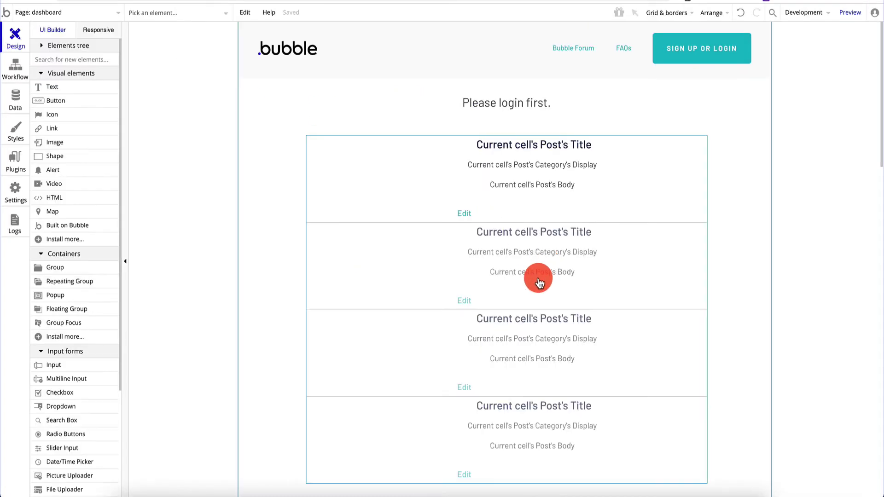
Back on the edit-post page, mark the Category dropdown 'This input should not be empty'
left_click(538, 275)
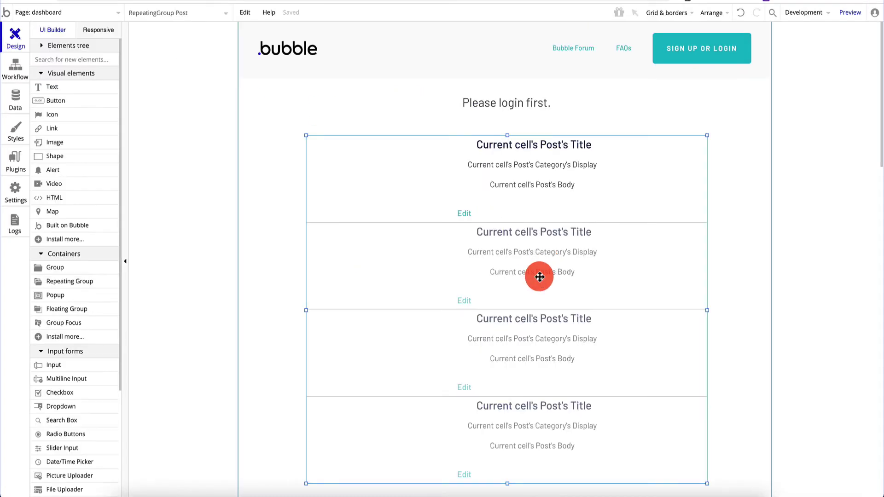
left_click(43, 17)
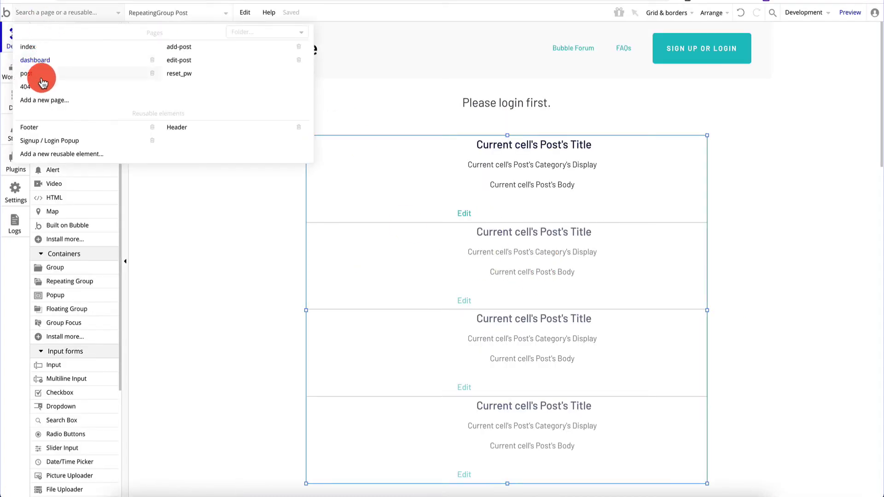
left_click(192, 64)
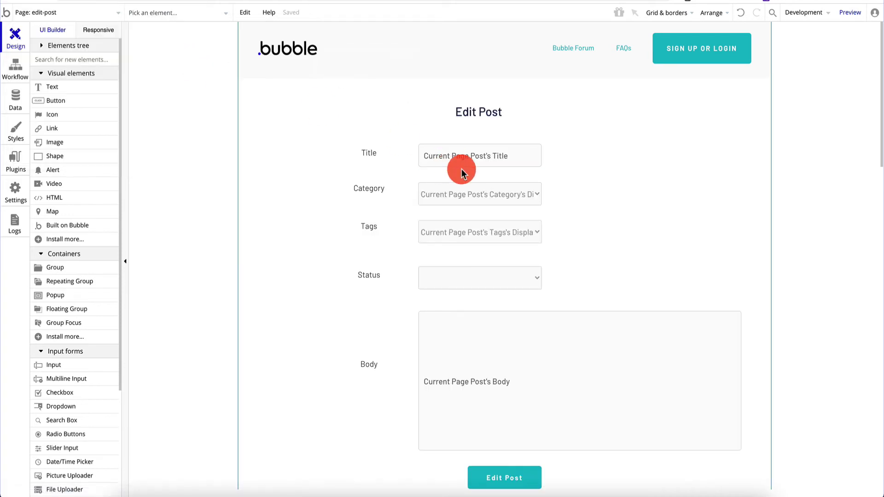
left_click(474, 194)
left_click(474, 194)
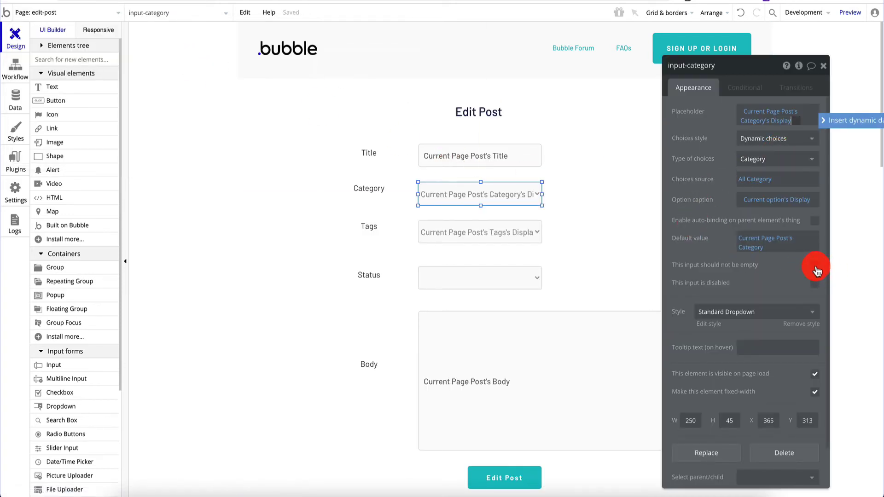
left_click(814, 265)
Make the Status dropdown required too, then select the page and expand the Elements tree
left_click(518, 160)
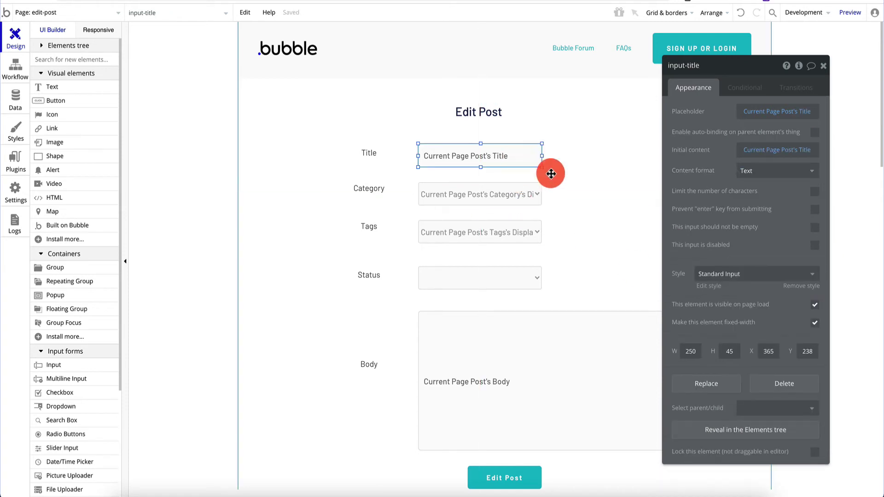
left_click(477, 231)
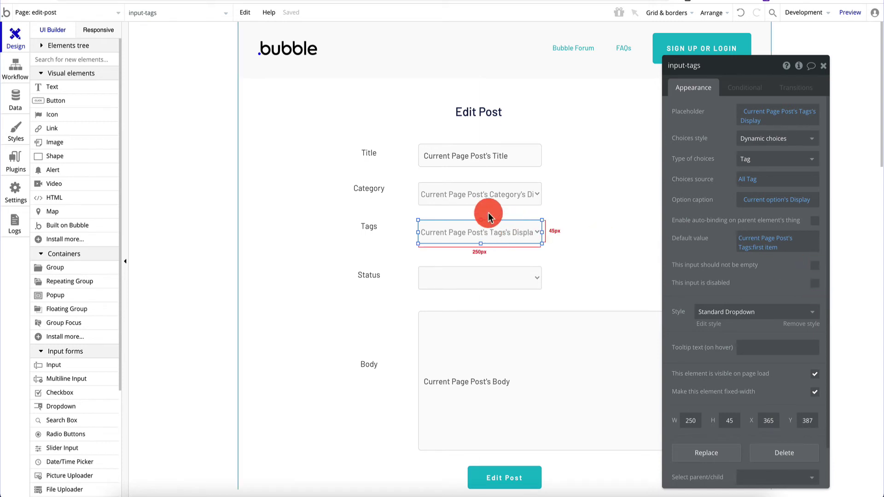
left_click(492, 193)
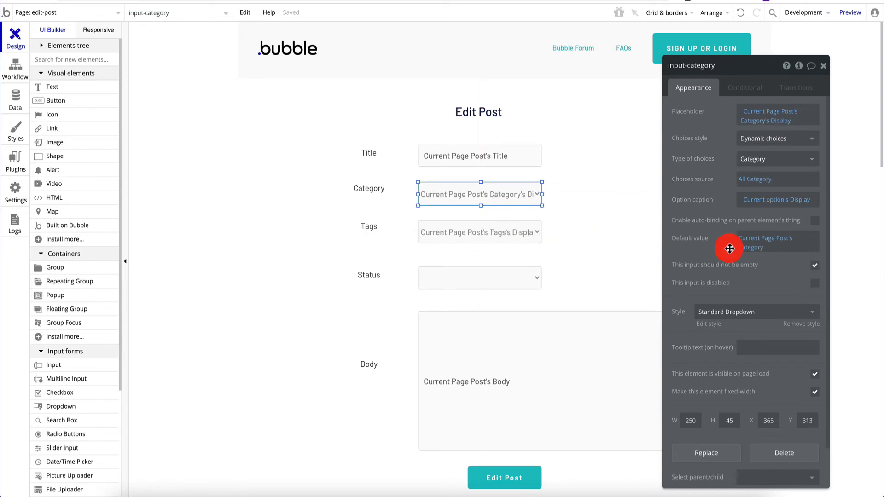
mouse_move(764, 242)
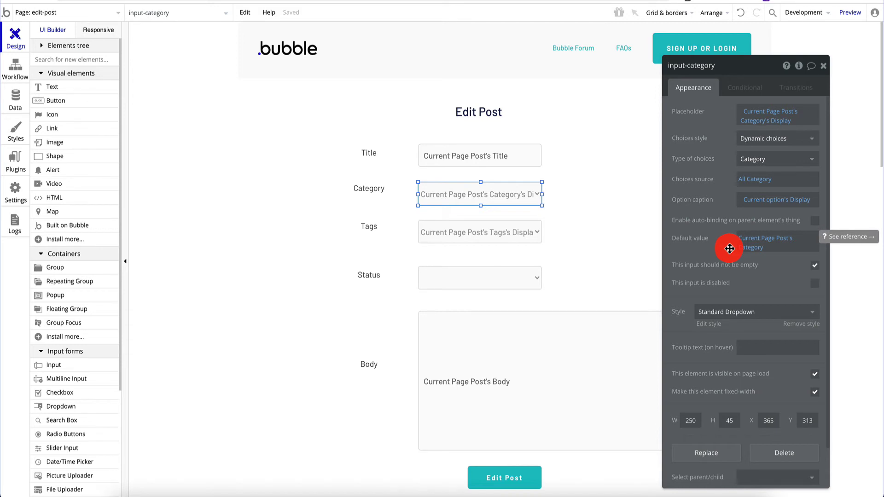
left_click(467, 276)
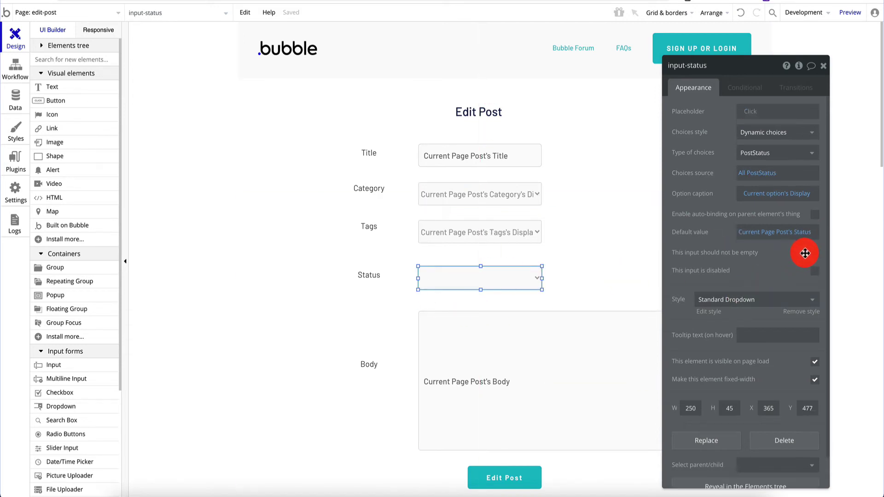
left_click(814, 253)
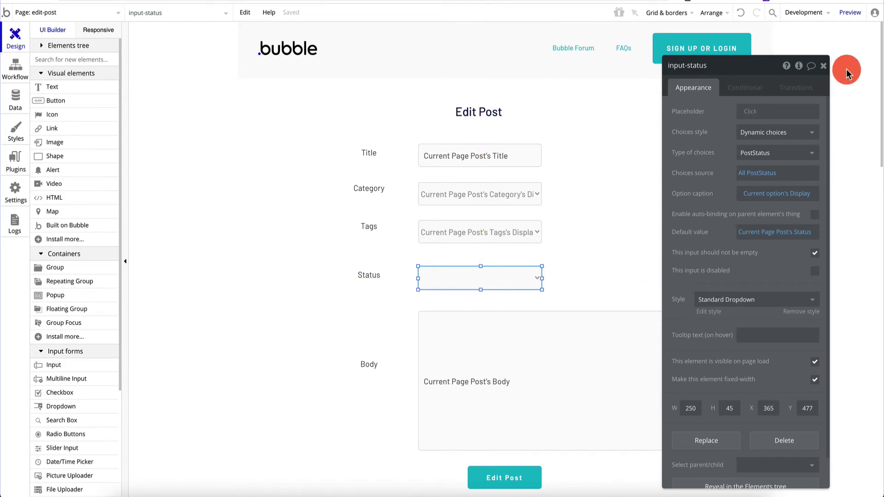
left_click(824, 67)
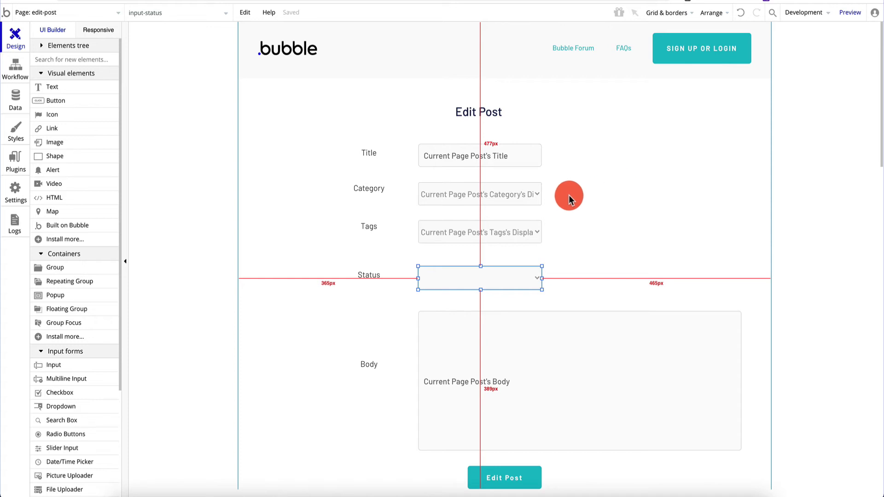
left_click(323, 139)
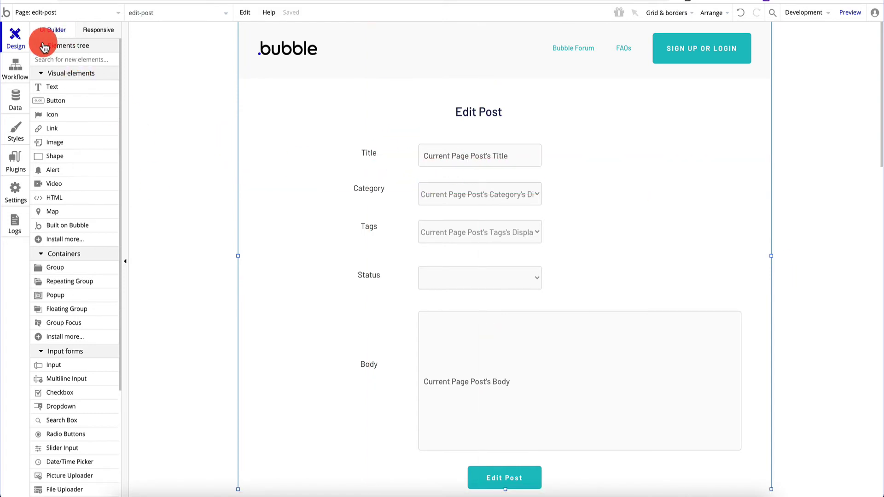
left_click(55, 45)
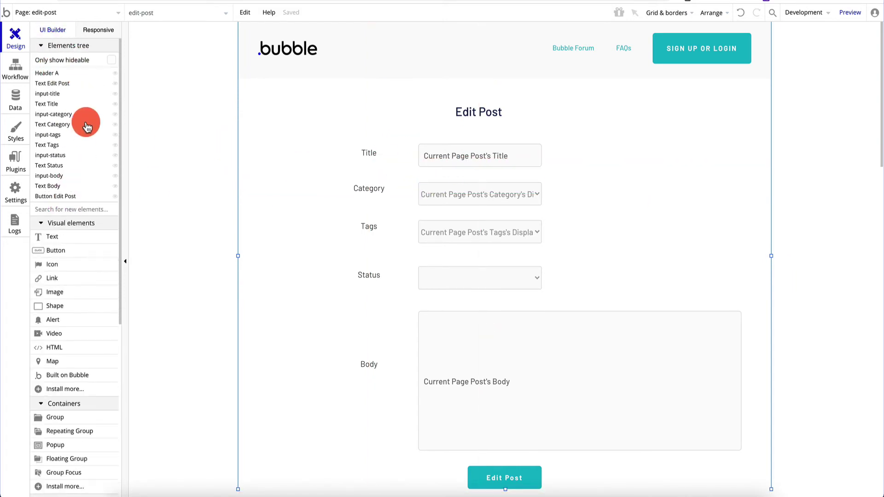
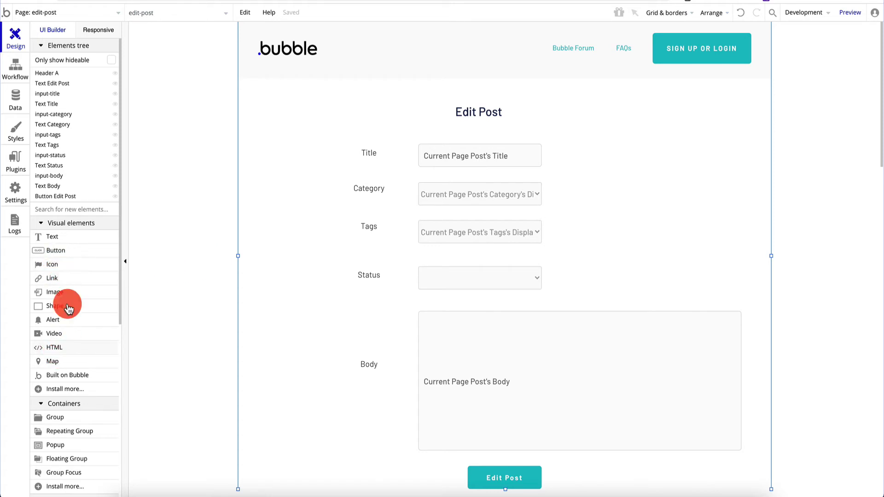
Add a new Group container onto the edit-post page over the form labels
scroll(87, 270, "down", 3)
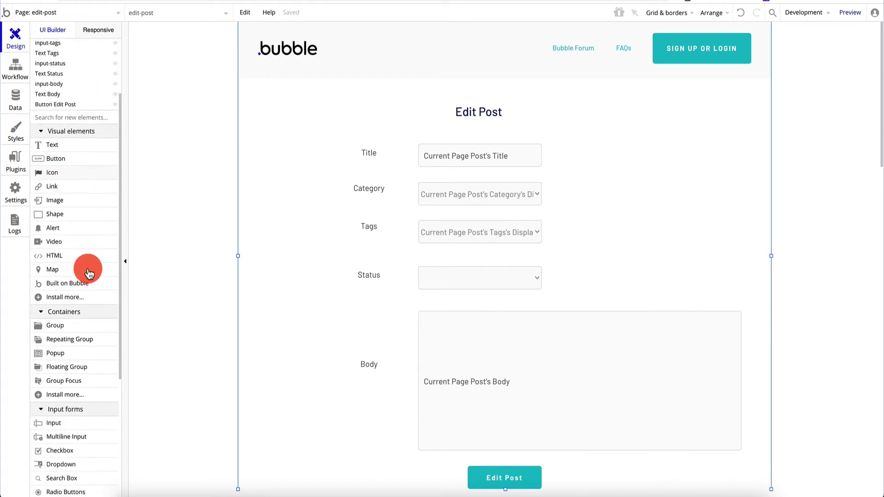
left_click(69, 325)
left_click(296, 138)
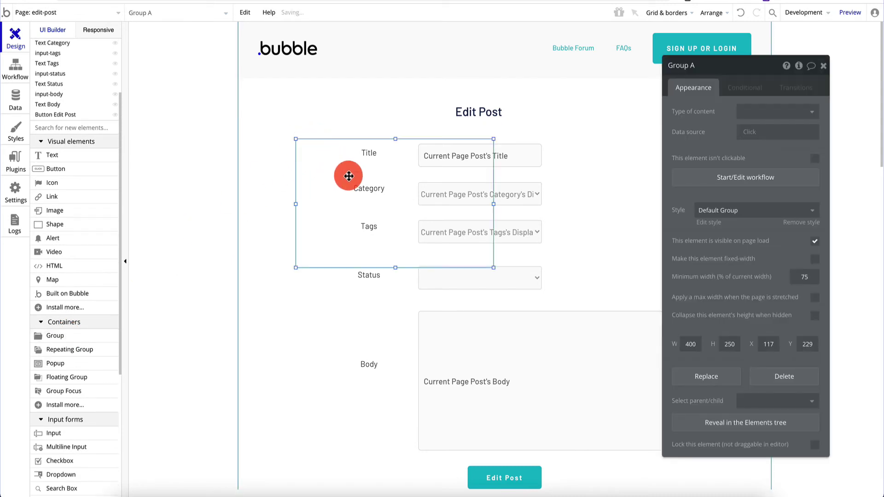
left_click_drag(347, 173, 300, 140)
double_click(301, 140)
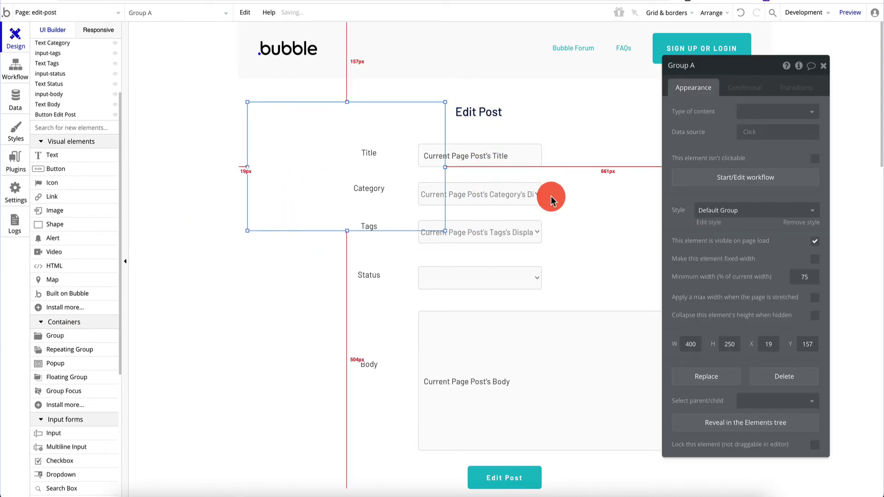
scroll(510, 364, "down", 4)
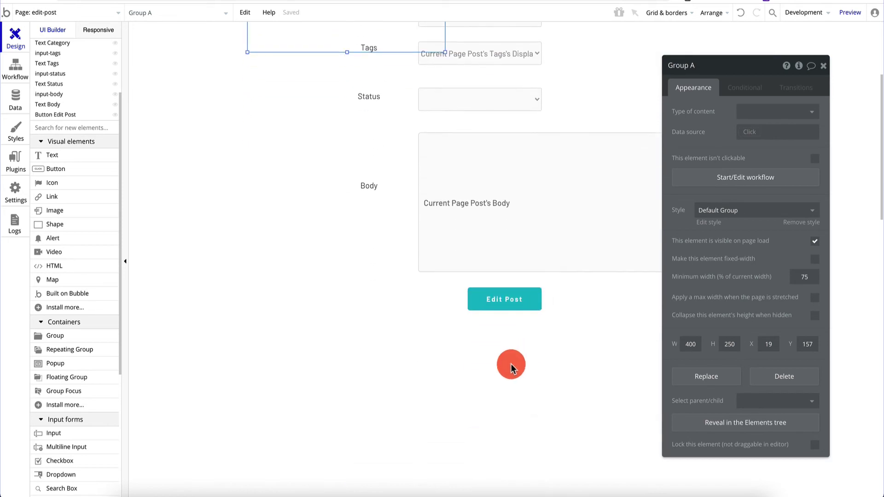
Make the edit-post page taller and resize the group to enclose the whole Edit Post form
left_click(505, 330)
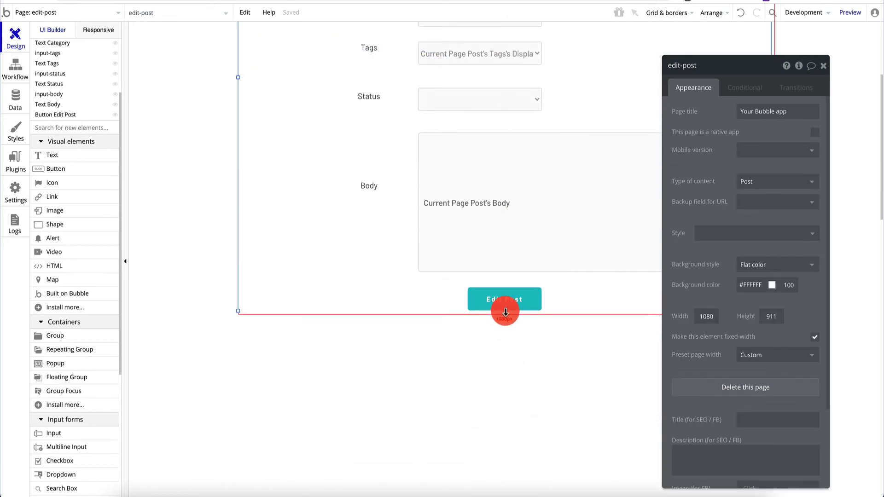
left_click_drag(505, 311, 506, 495)
left_click(558, 400)
scroll(560, 397, "up", 2)
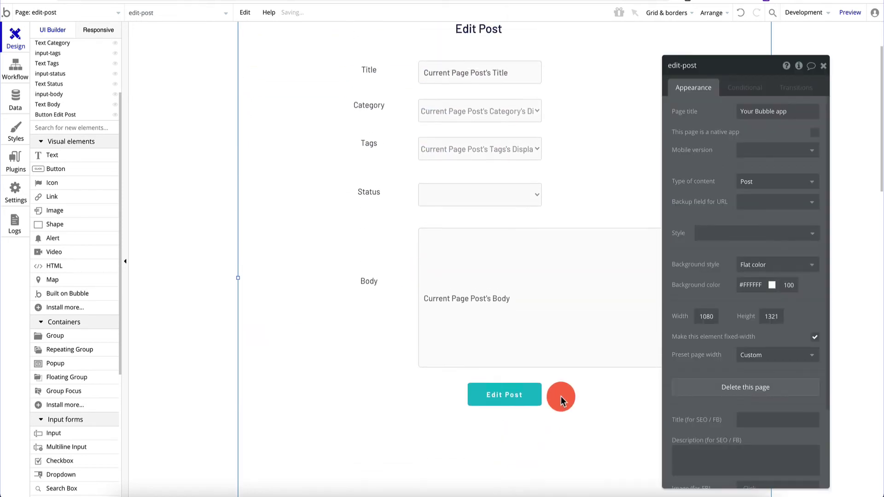
left_click_drag(426, 123, 293, 205)
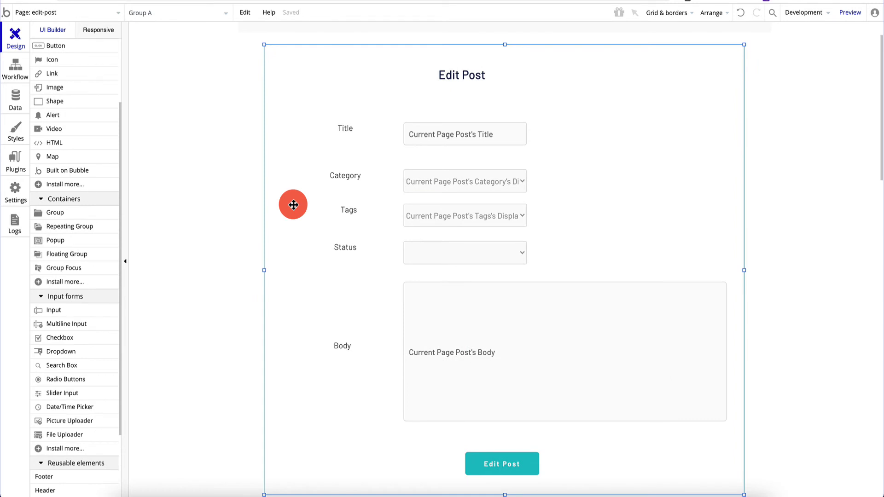
left_click_drag(463, 75, 470, 77)
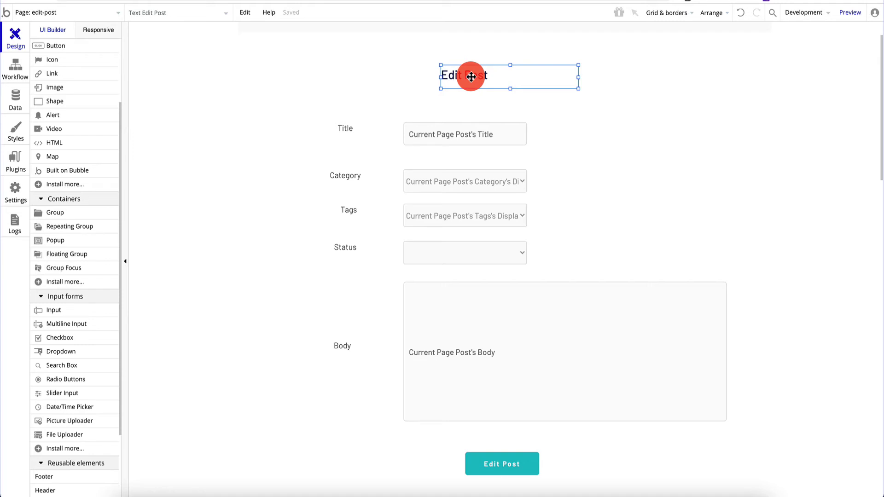
left_click(393, 86)
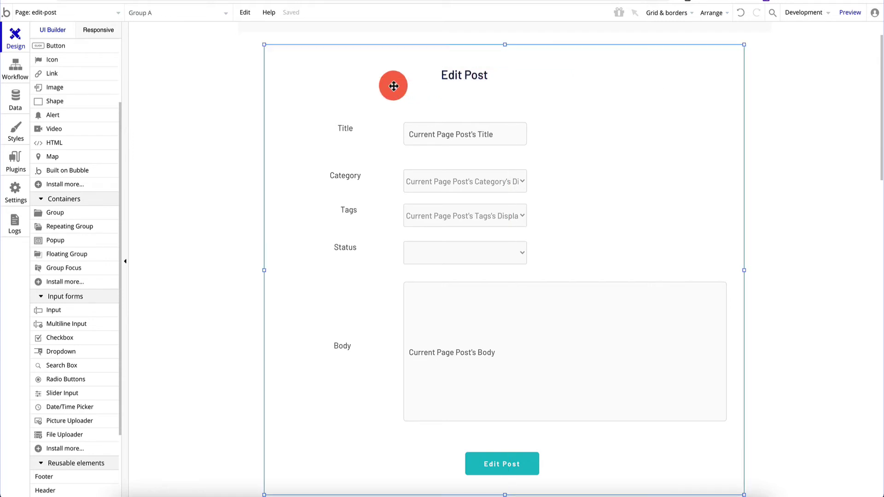
scroll(393, 85, "up", 2)
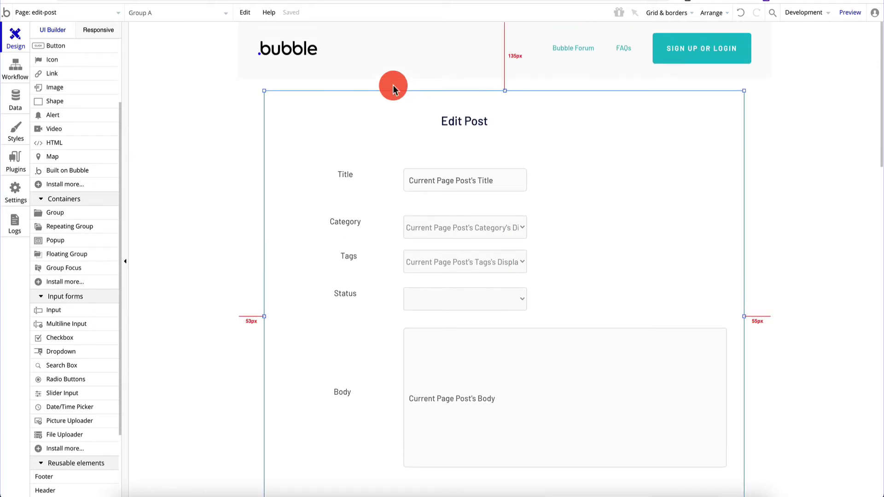
scroll(88, 45, "up", 4)
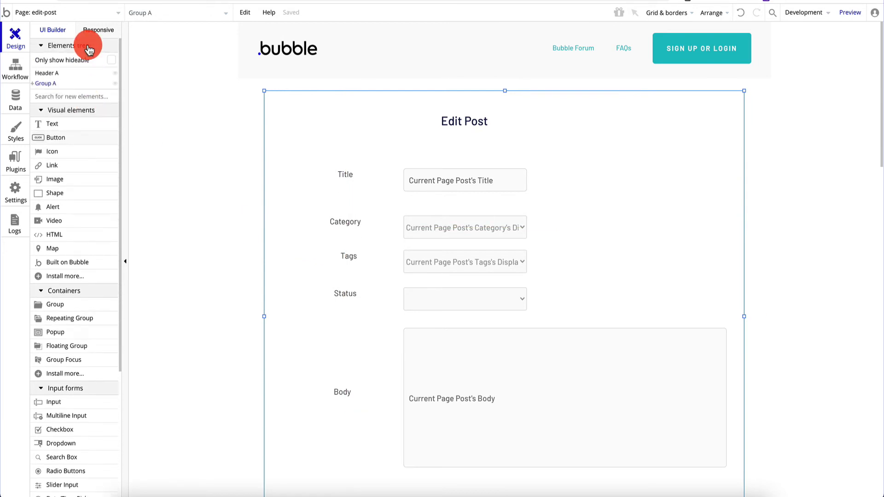
mouse_move(47, 73)
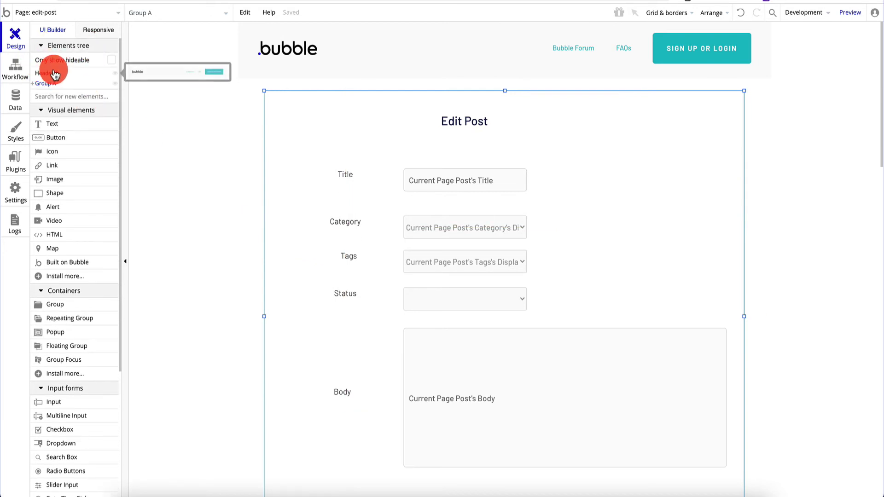
Copy the Edit Post heading above the form and change its text to the permission message
left_click_drag(48, 85, 358, 203)
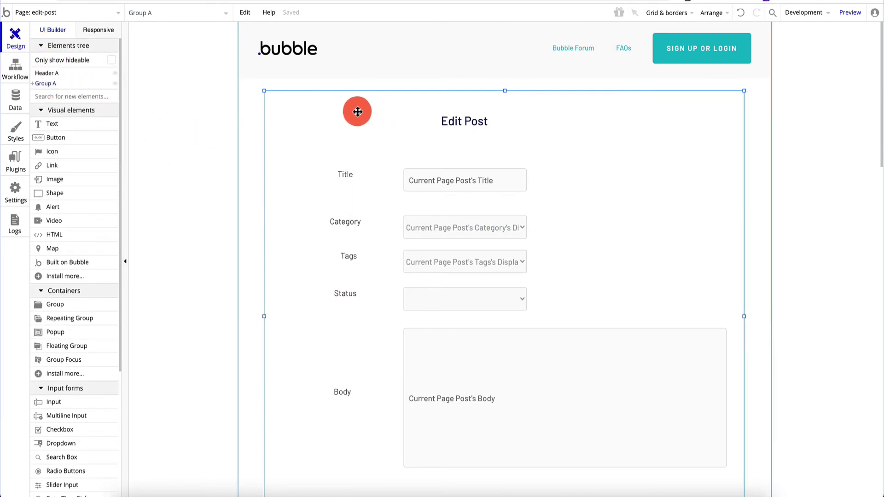
left_click_drag(465, 211, 479, 109)
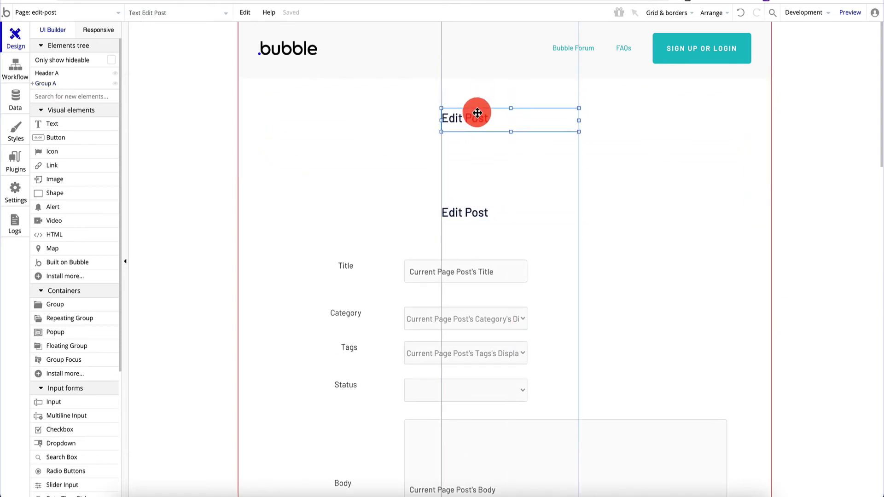
double_click(479, 109)
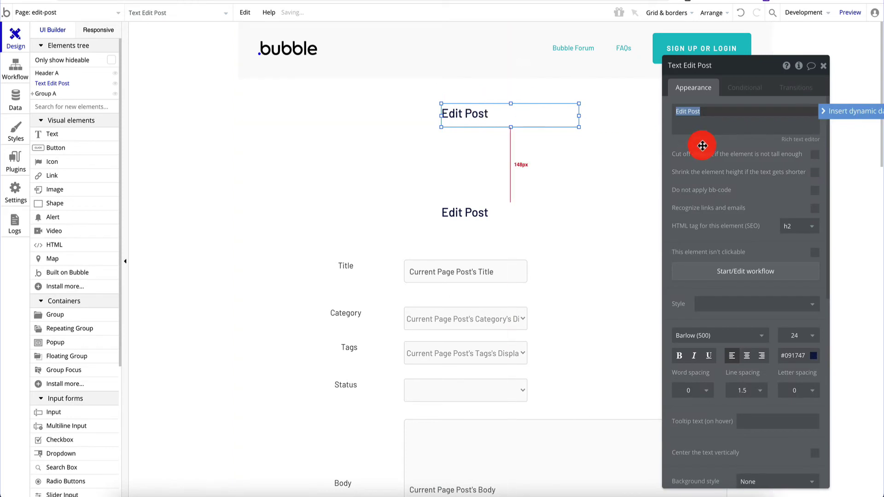
type("P")
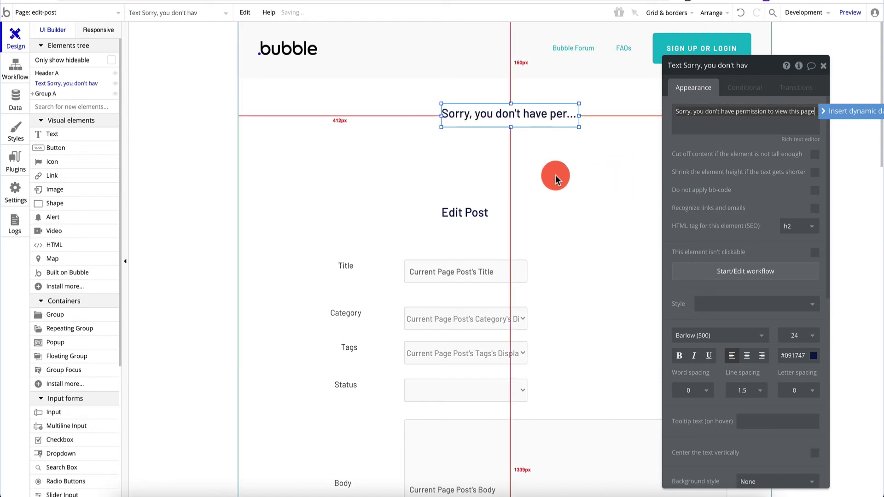
left_click(555, 175)
Widen and centre the permission message, then move the form group up beneath it
left_click(457, 115)
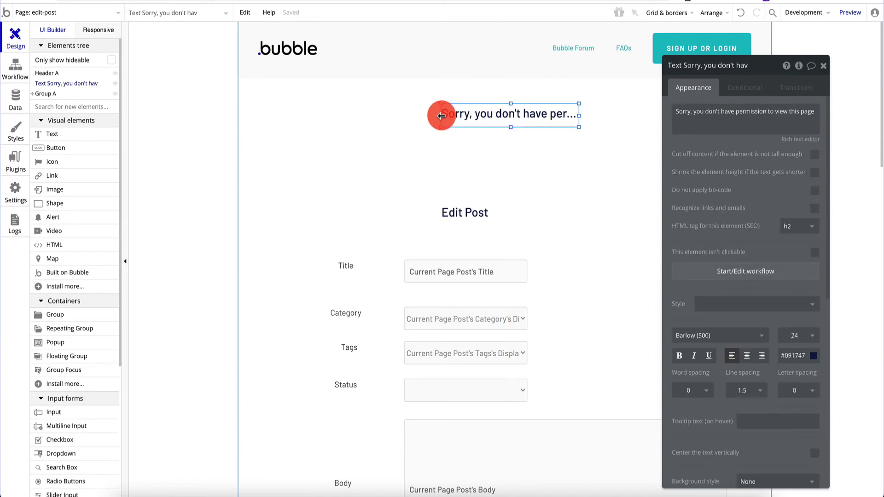
left_click_drag(441, 115, 338, 115)
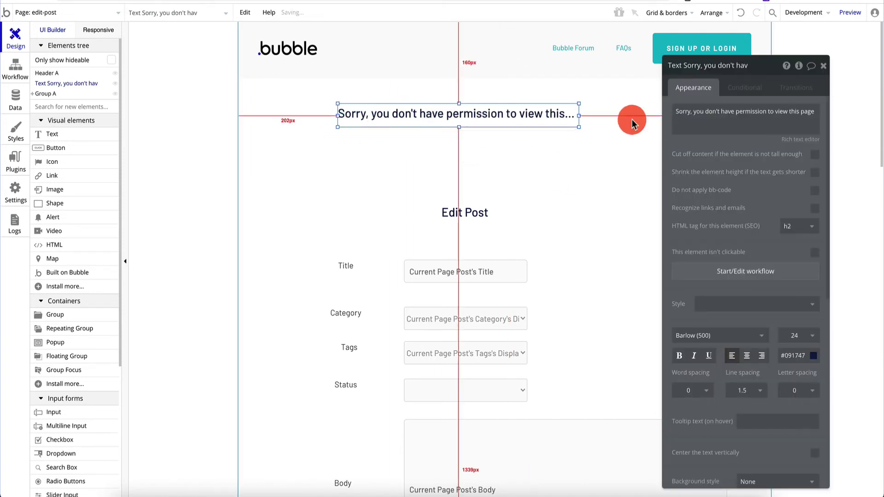
left_click_drag(578, 115, 694, 116)
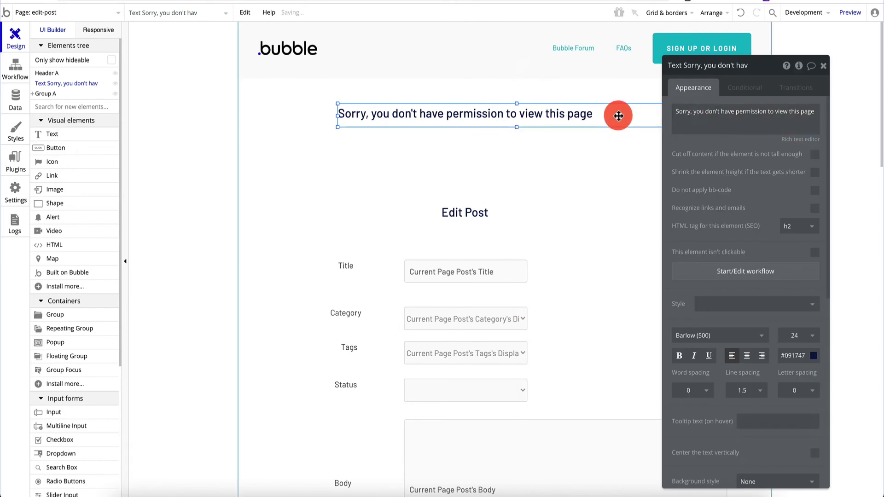
left_click_drag(616, 116, 606, 112)
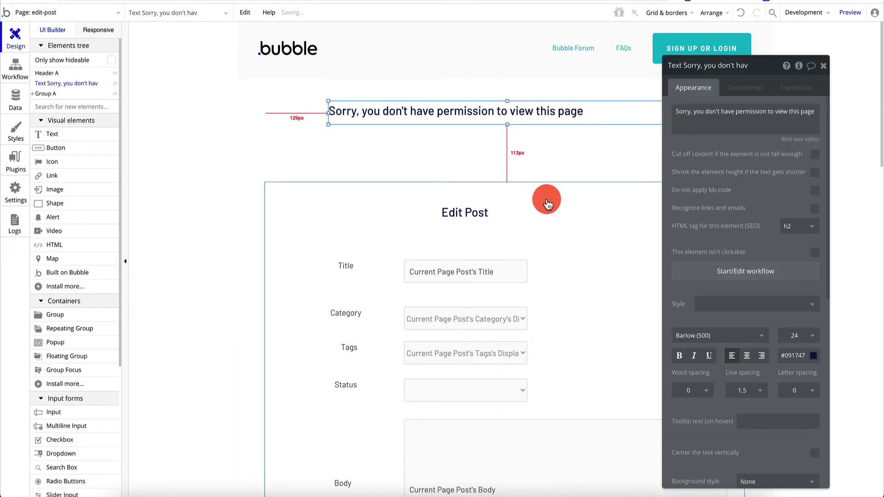
left_click(557, 192)
left_click_drag(557, 193, 559, 149)
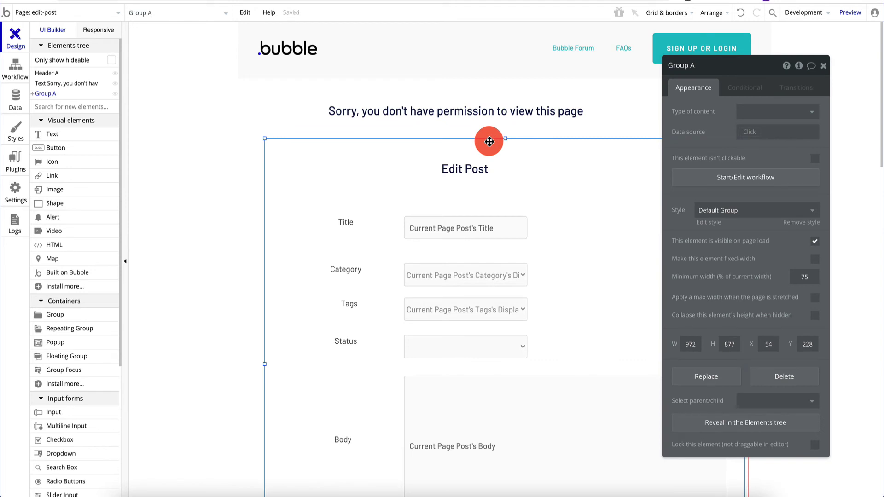
Add the condition 'Current User is Current Page Post's Creator' to the form group, making it visible
left_click(758, 88)
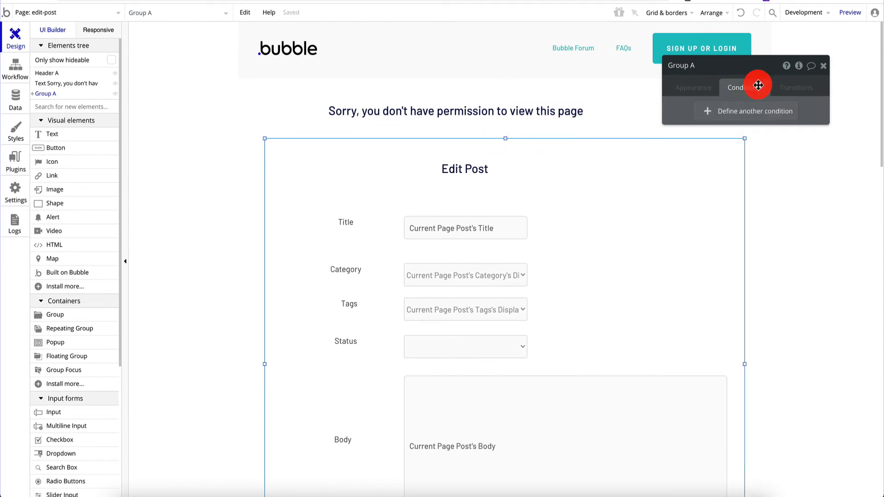
left_click(758, 118)
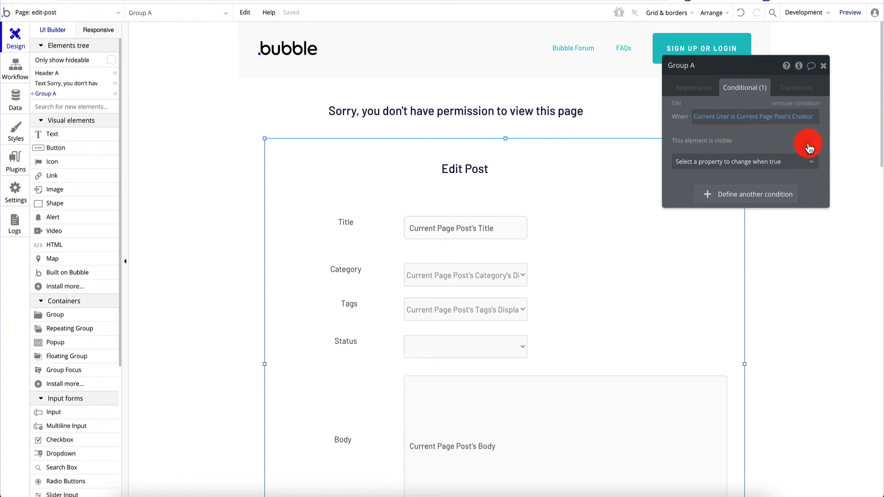
left_click(824, 66)
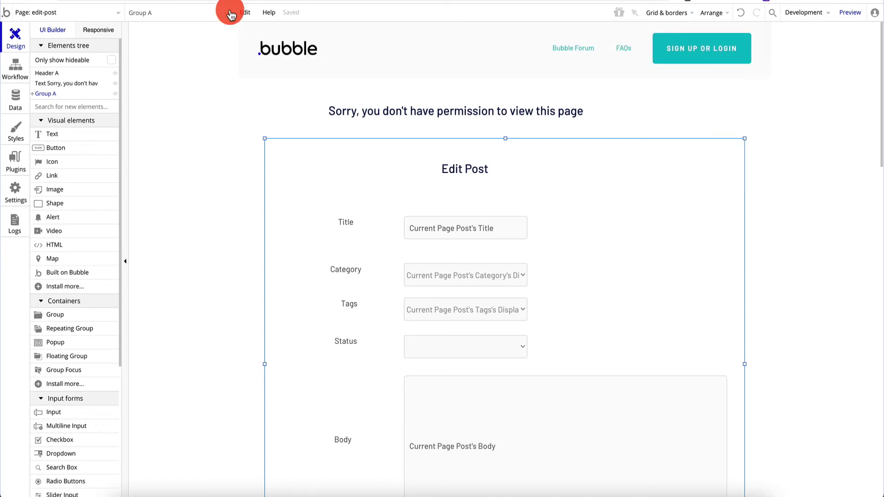
Preview the index page and open the My trip to Mexico post
left_click(56, 14)
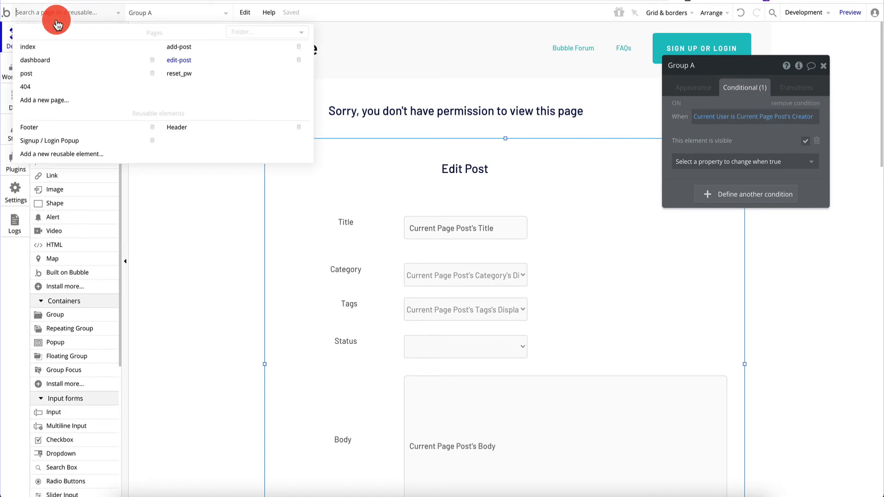
left_click(57, 47)
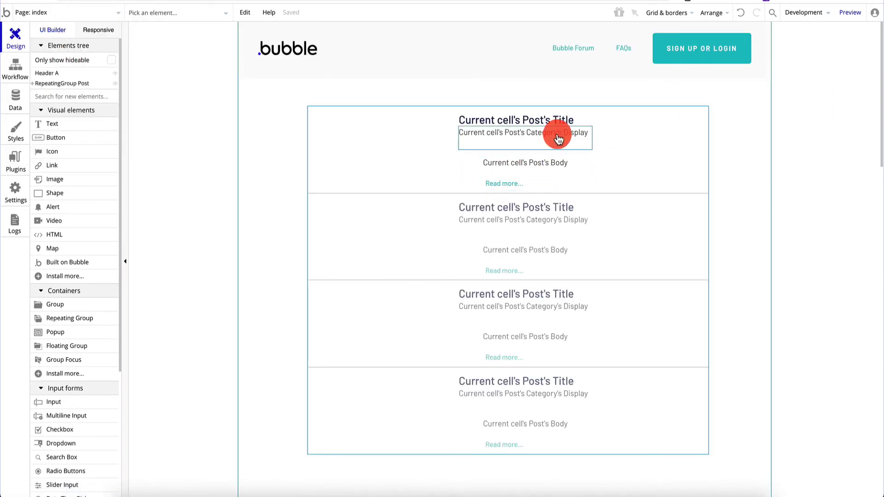
left_click(843, 22)
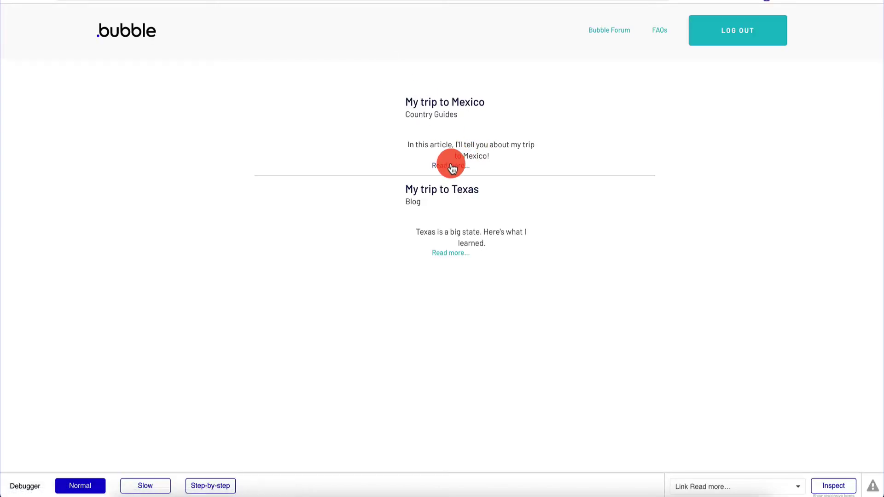
left_click(451, 167)
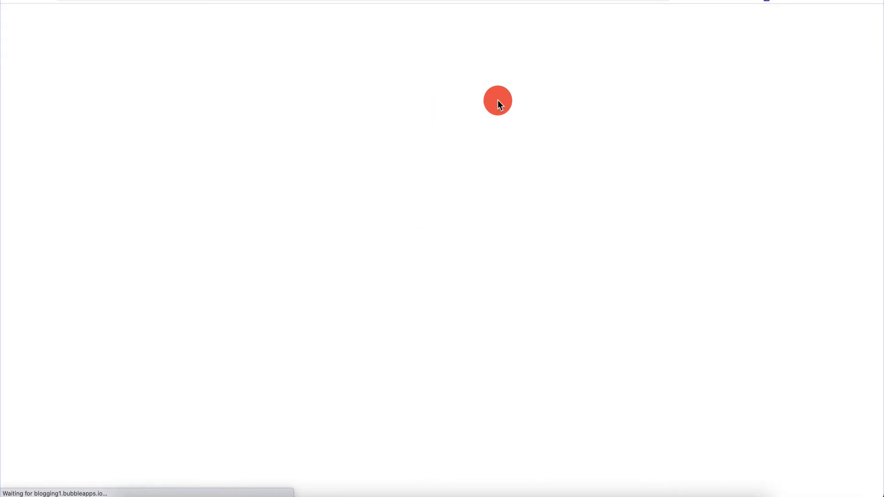
Preview the dashboard, review the 'Please login first.' message's logged-in condition, then switch to edit-post
left_click(54, 14)
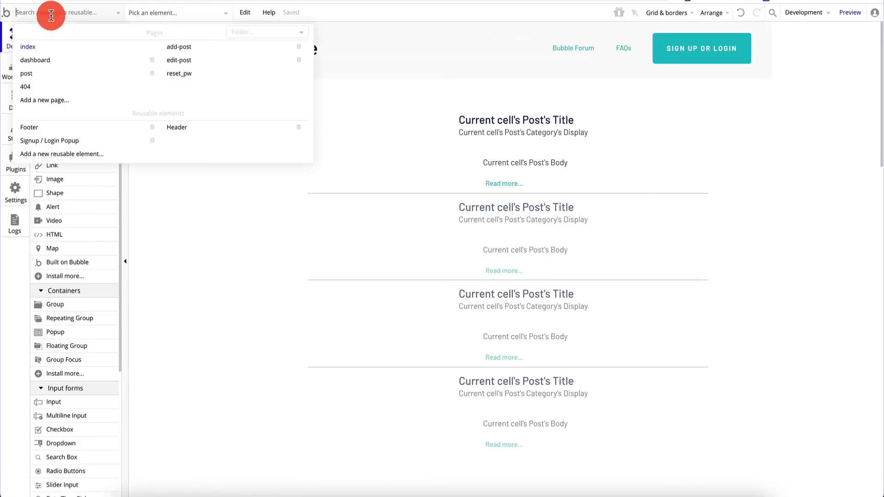
left_click(50, 59)
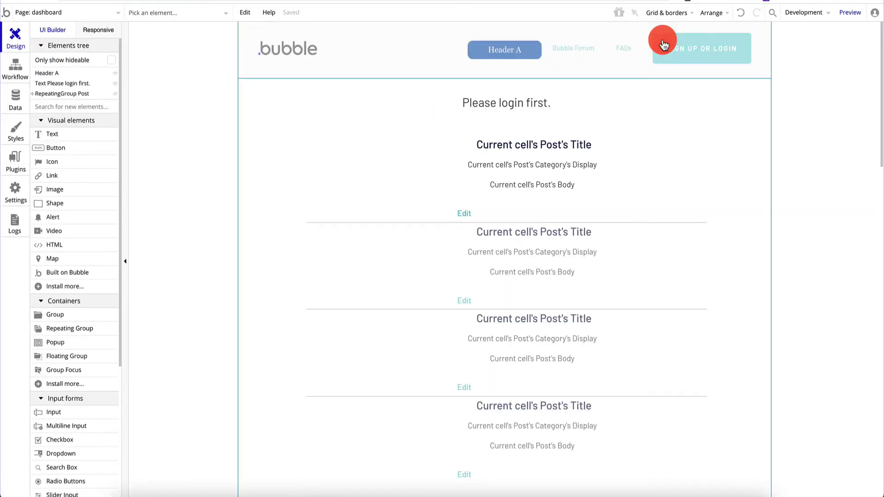
left_click(853, 13)
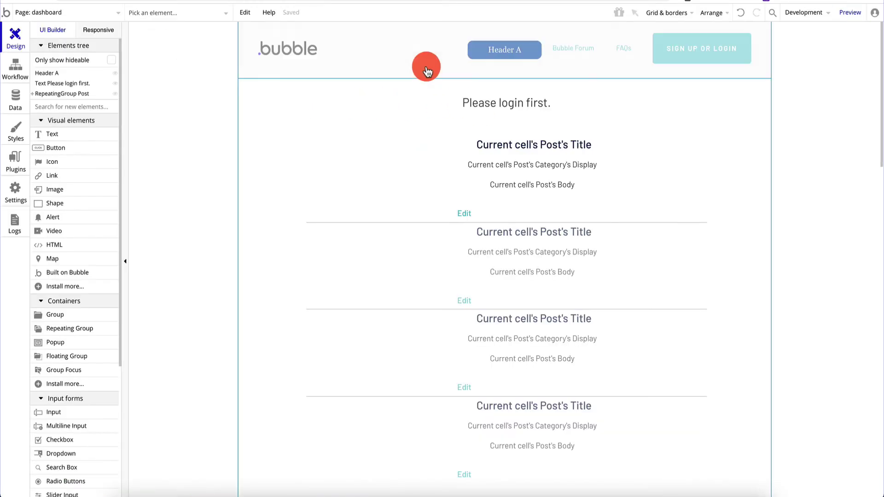
double_click(488, 98)
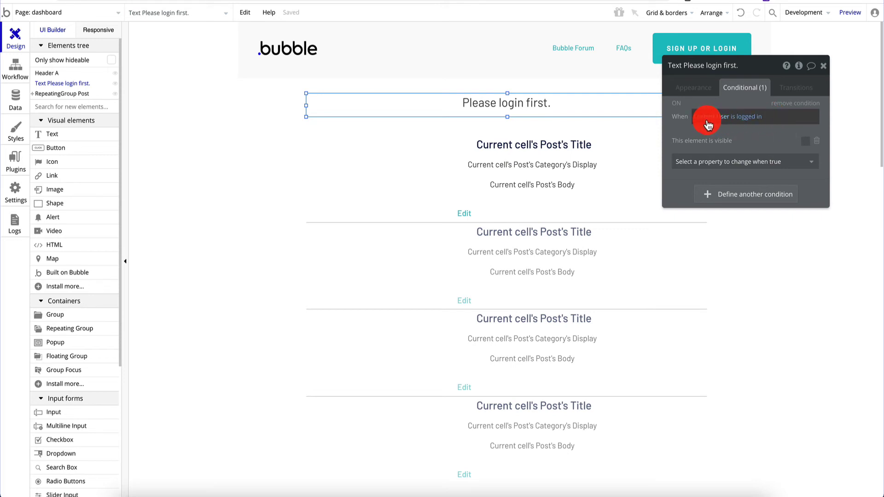
left_click(748, 122)
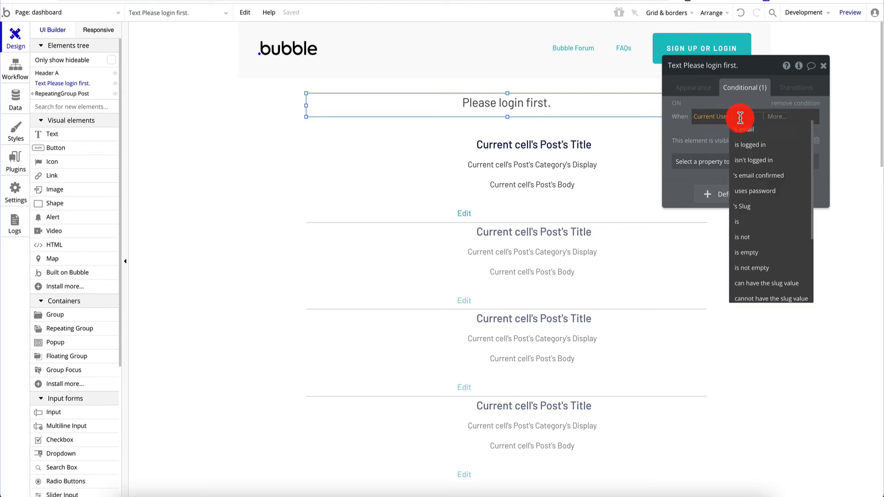
left_click(534, 84)
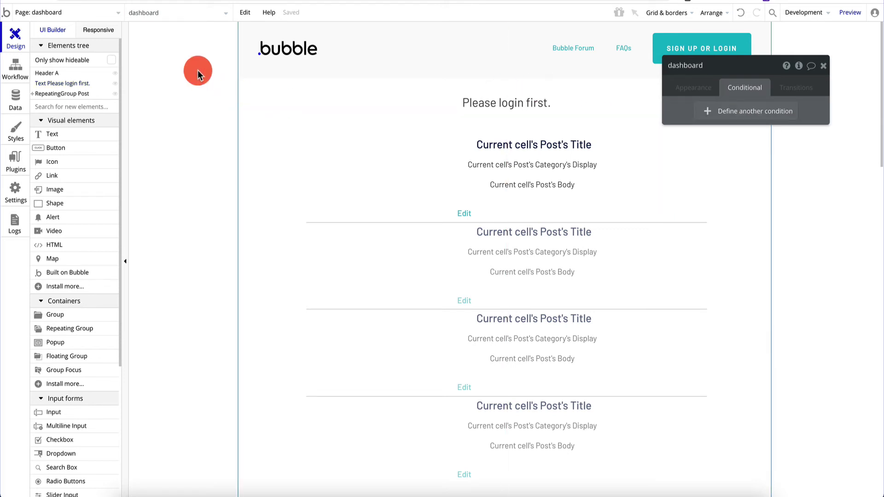
left_click(67, 17)
left_click(200, 57)
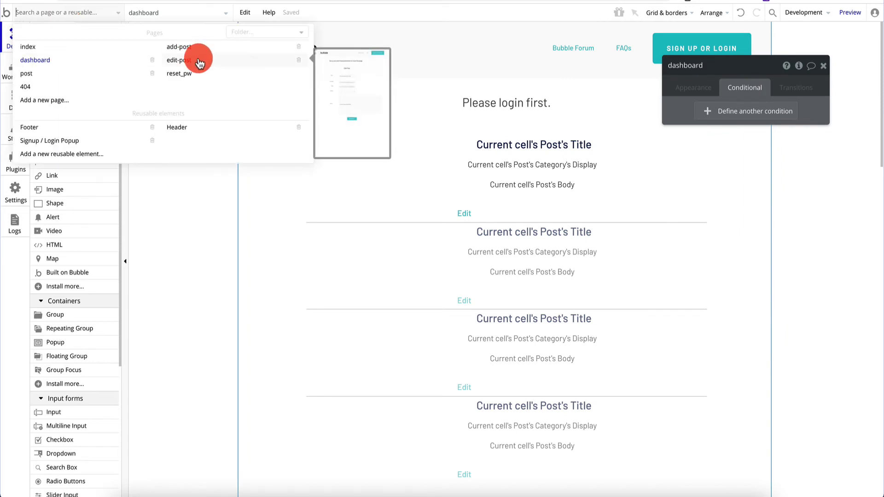
Give the 'Sorry…' warning the condition 'Current User is not Current Page Post's Creator'
left_click(493, 116)
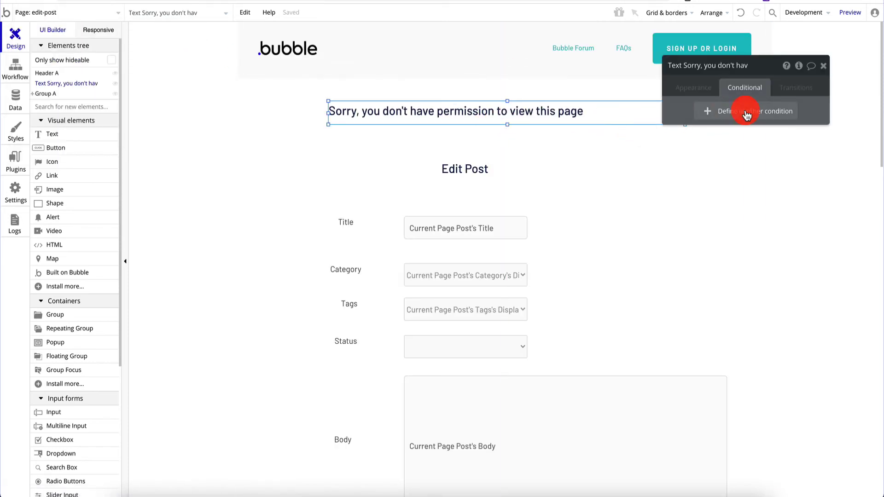
left_click(764, 112)
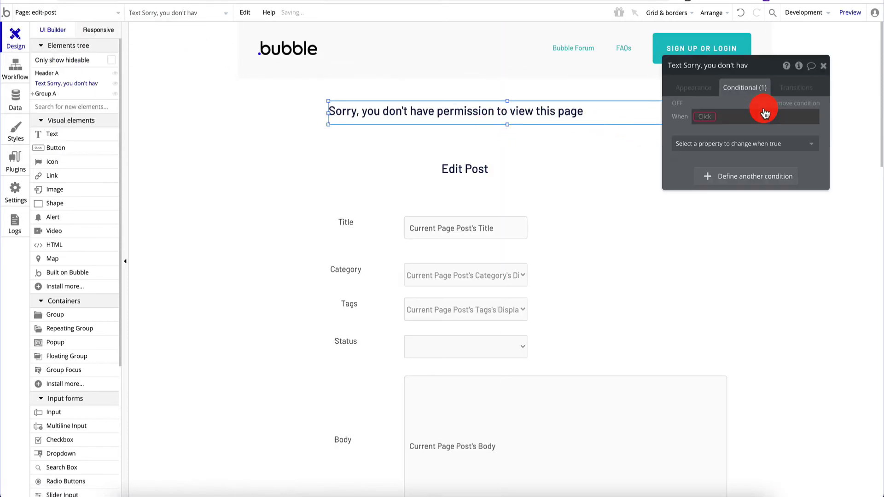
left_click(704, 115)
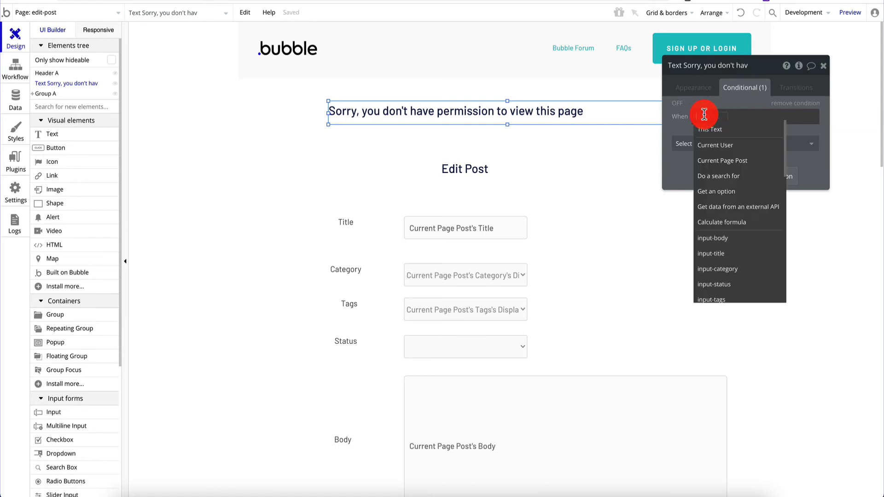
left_click(725, 146)
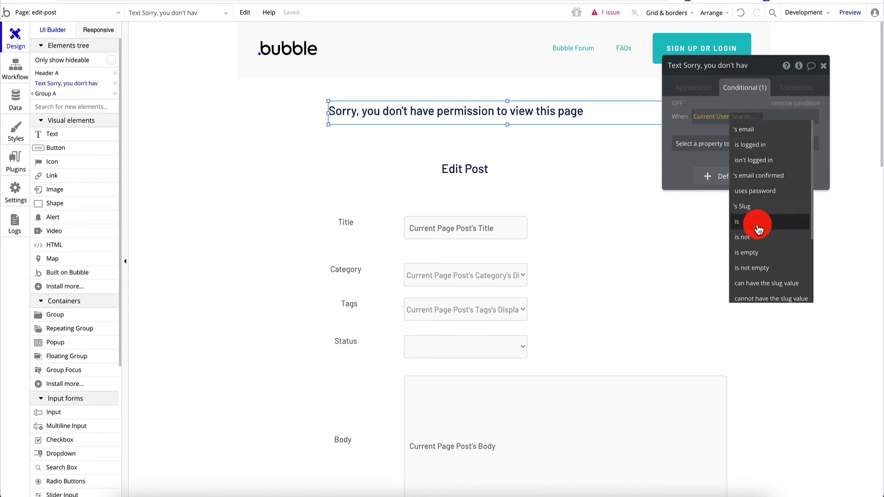
left_click(757, 238)
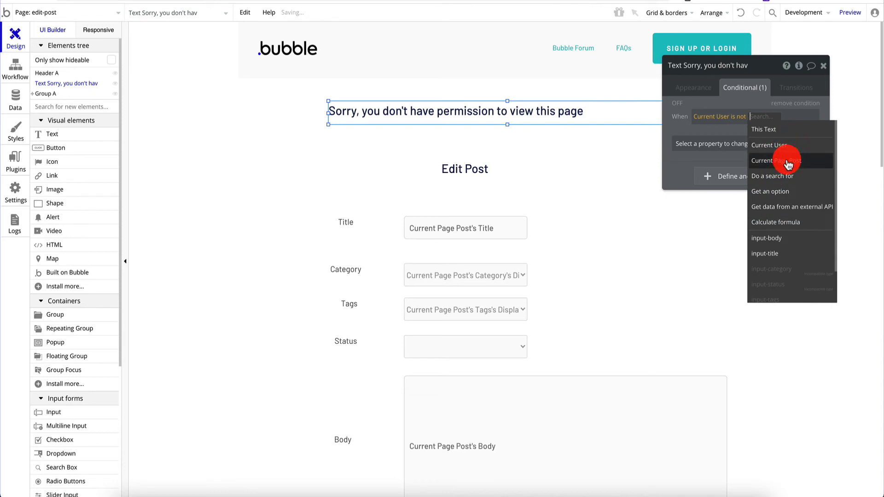
left_click(787, 162)
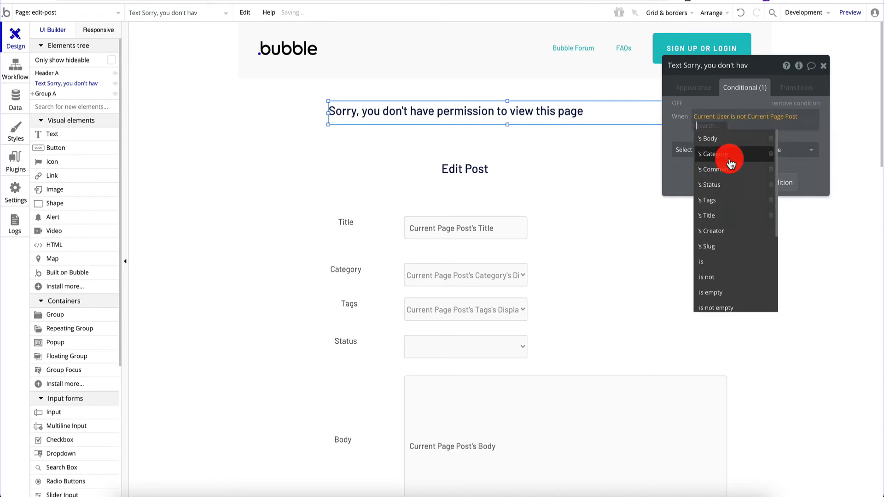
left_click(722, 232)
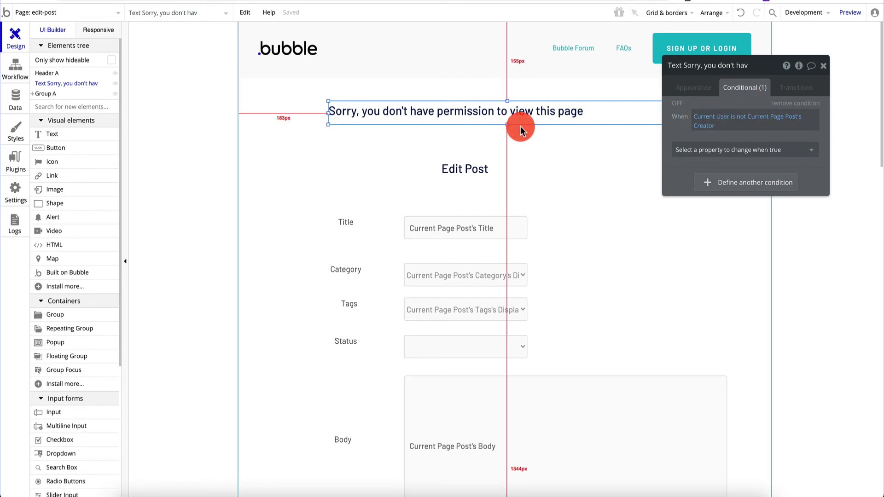
left_click(827, 74)
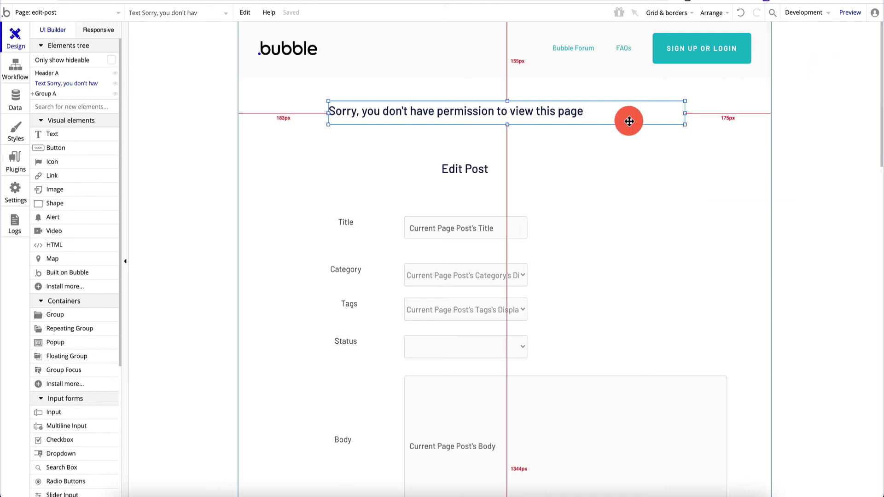
Switch back to the dashboard page and preview the app
left_click(64, 13)
left_click(268, 13)
double_click(405, 44)
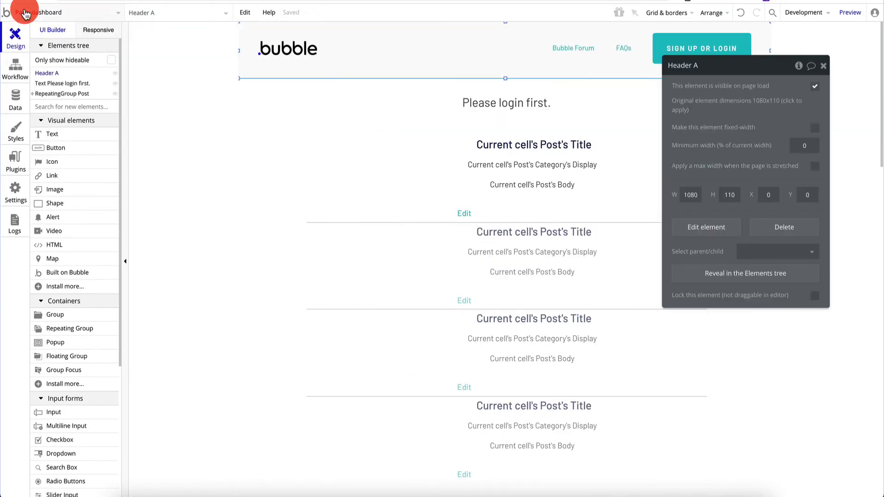
left_click(857, 17)
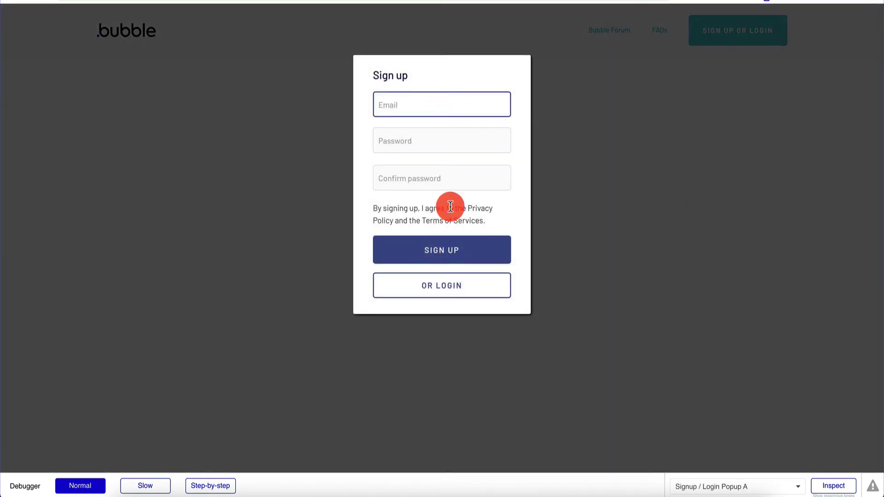
Log in to the previewed app with the saved account credentials
left_click(444, 288)
left_click(441, 155)
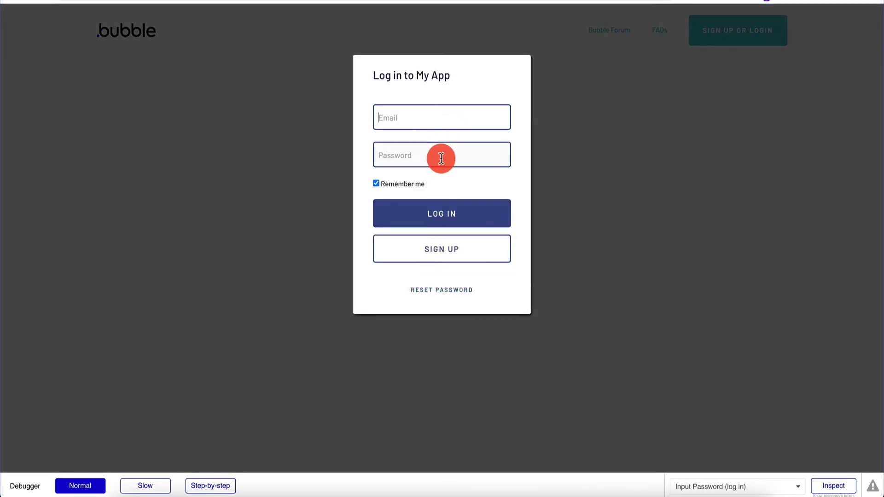
left_click(431, 186)
left_click(434, 215)
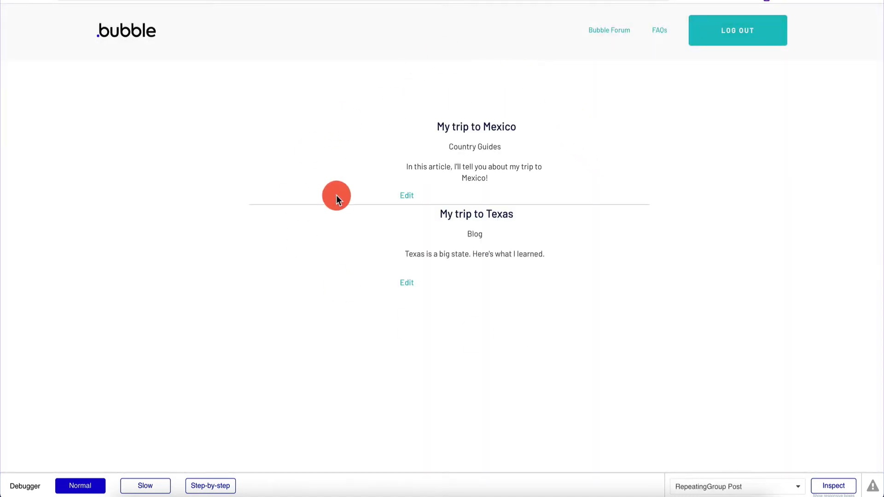
Open the Mexico post's edit page, then log out to see only the permission warning
left_click(408, 197)
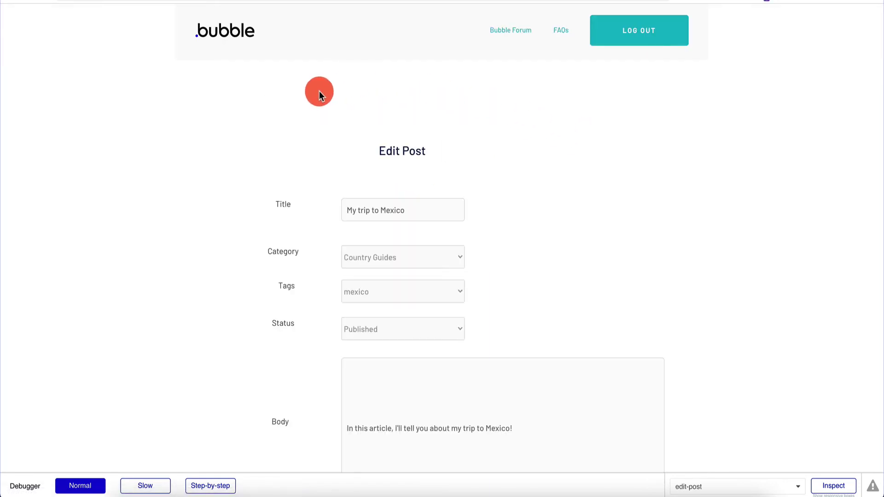
left_click(408, 152)
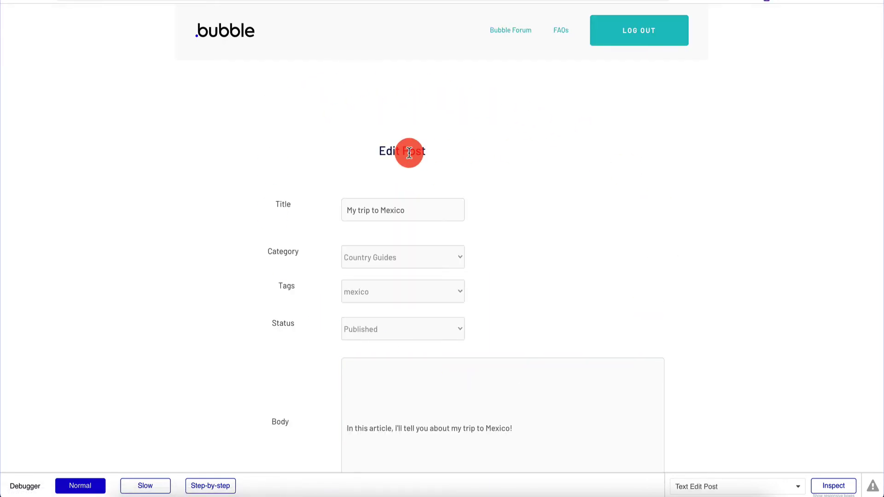
left_click(505, 94)
scroll(565, 172, "down", 1)
scroll(564, 172, "up", 1)
scroll(571, 211, "down", 3)
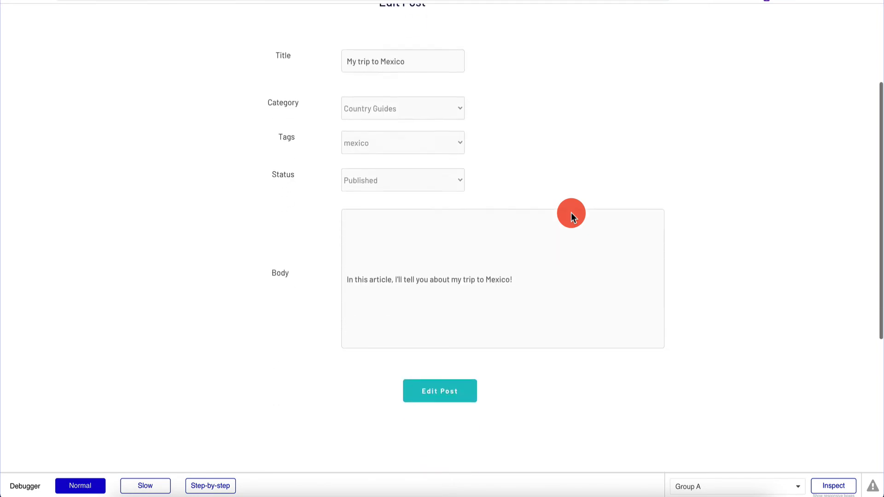
scroll(571, 212, "up", 3)
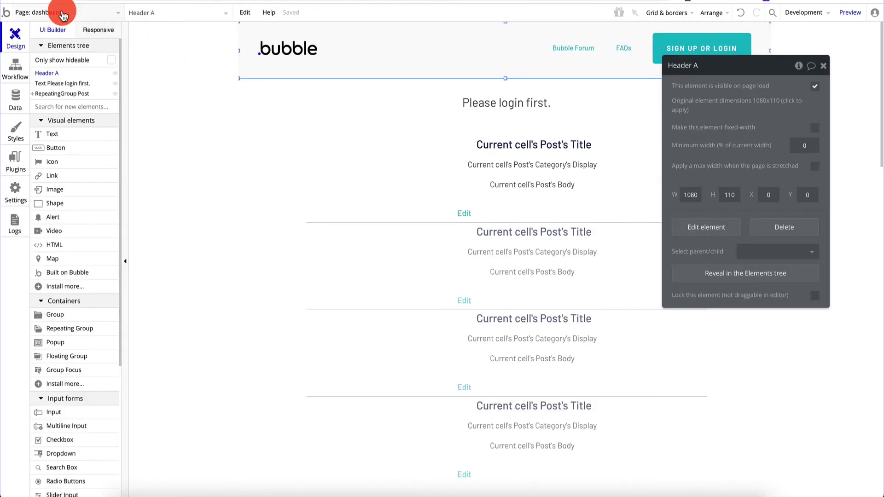
Open the Edit Post button's click workflow on the edit-post page
left_click(63, 15)
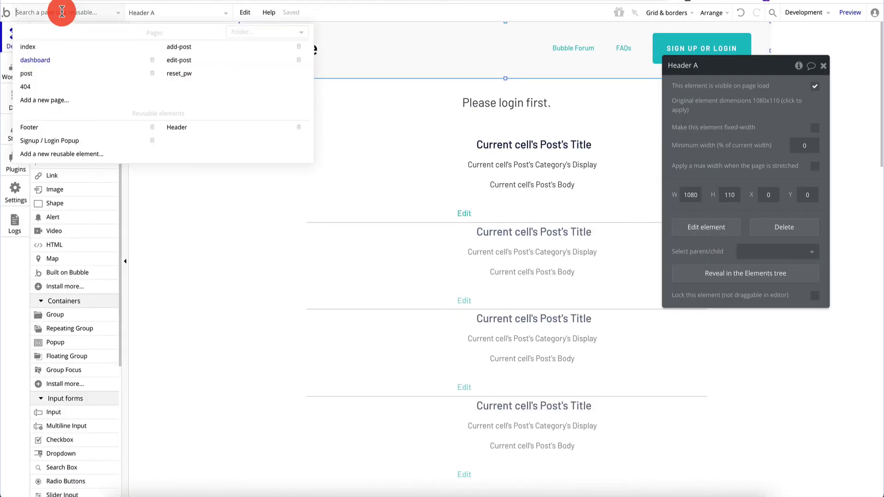
left_click(210, 60)
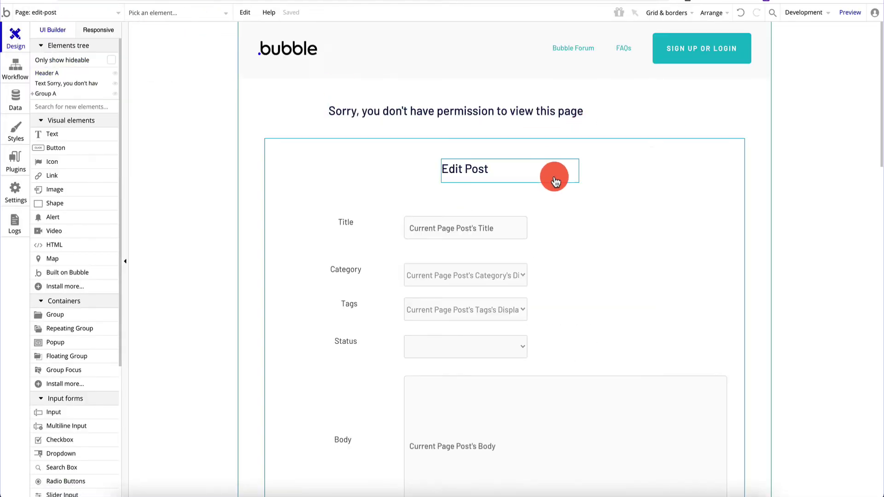
scroll(651, 162, "down", 2)
scroll(651, 162, "down", 2)
double_click(540, 436)
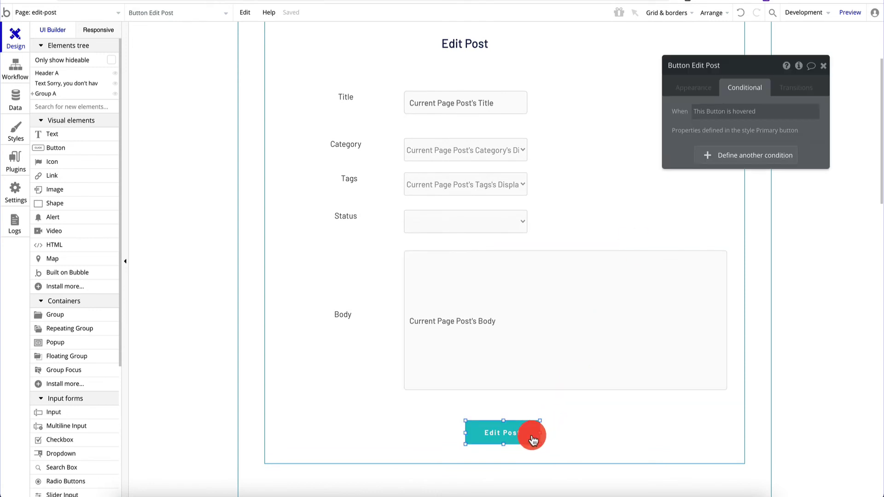
left_click(699, 89)
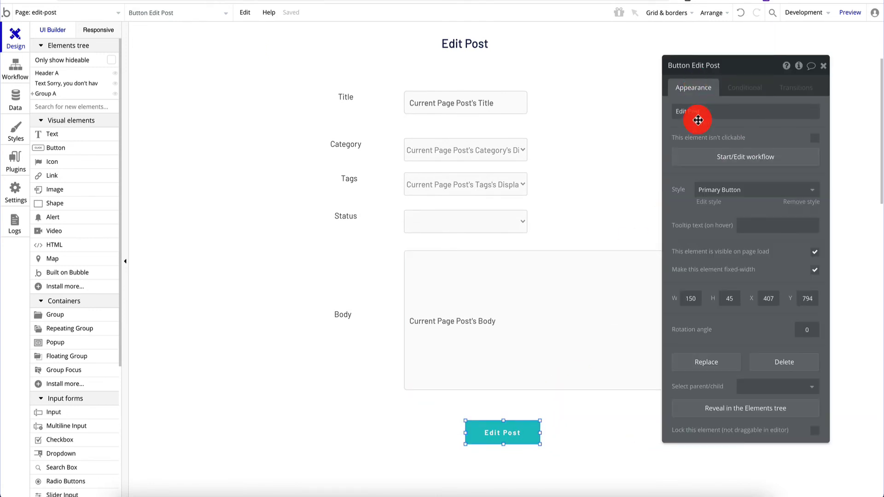
left_click(739, 159)
left_click(98, 99)
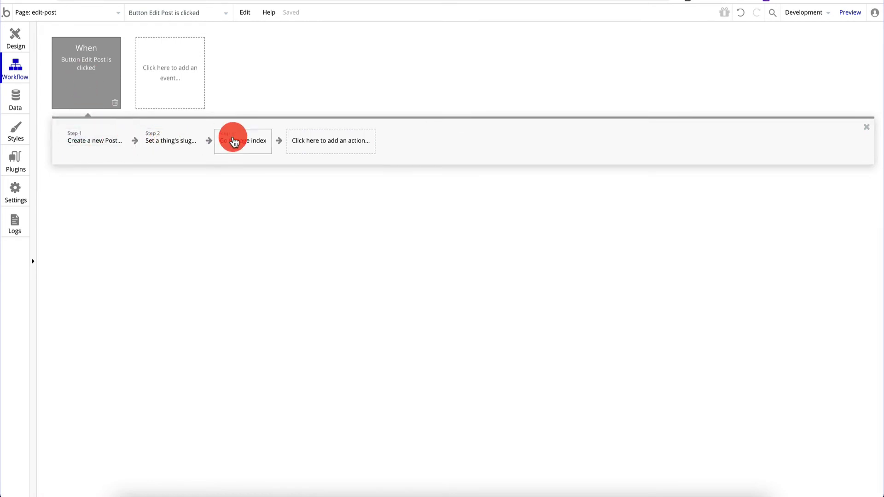
Delete the 'Create a new Post', 'Set a thing's slug' and 'Go to page index' steps
left_click(92, 140)
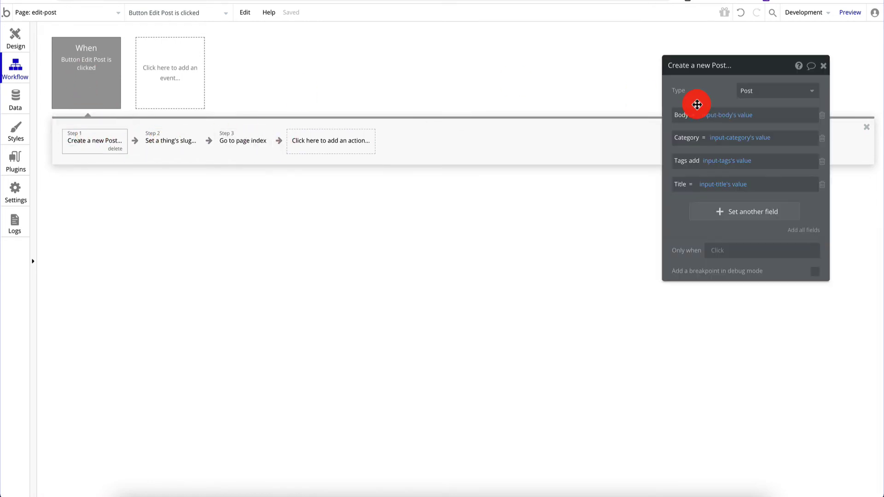
left_click(824, 66)
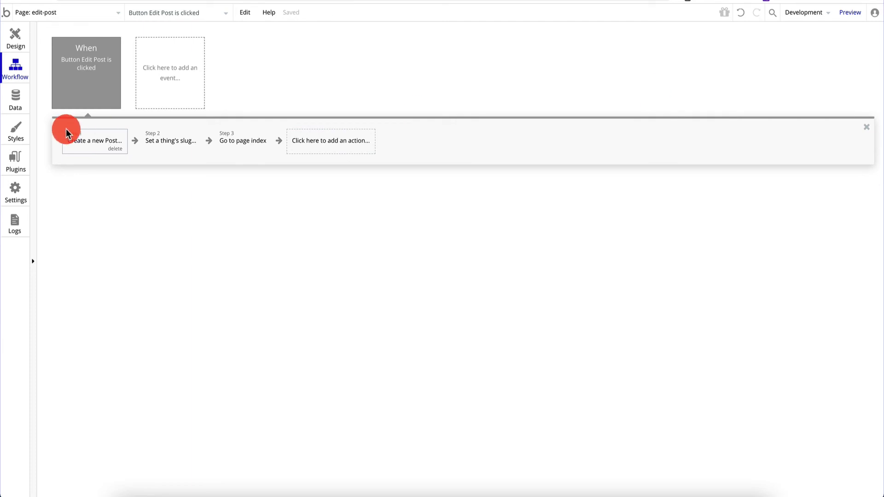
left_click(170, 140)
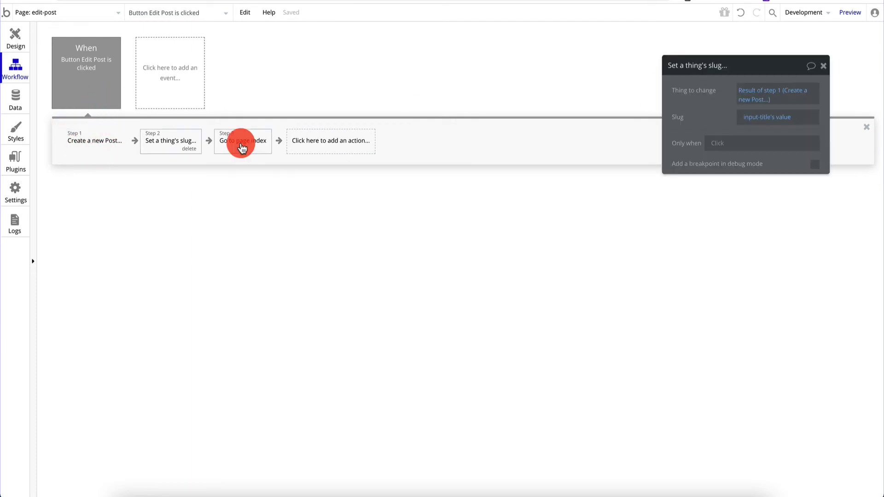
left_click(244, 143)
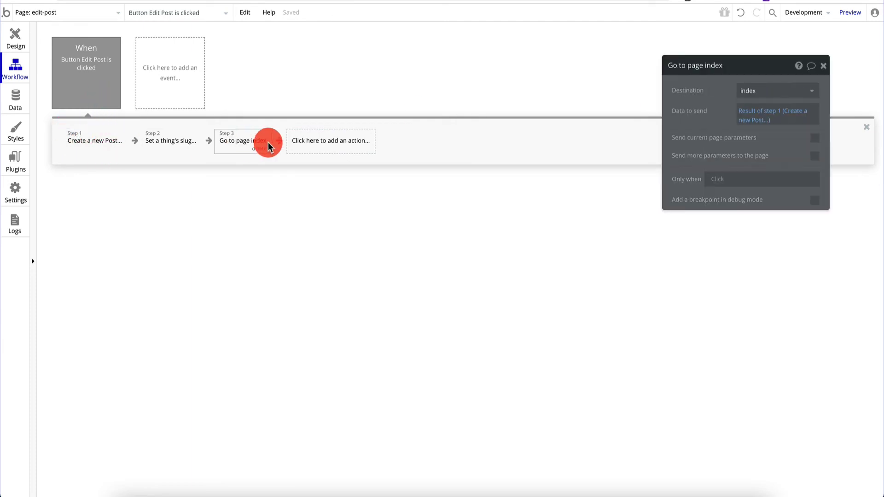
left_click(116, 148)
left_click(117, 149)
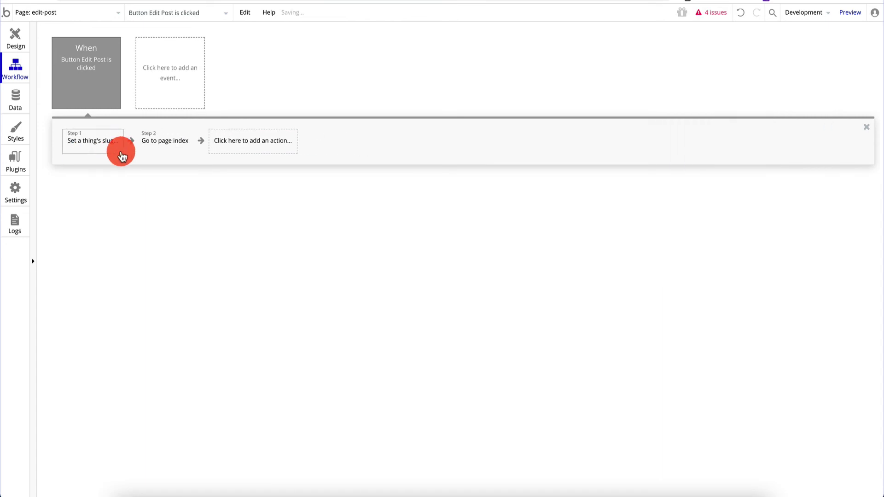
left_click(121, 152)
key("Delete")
left_click(114, 148)
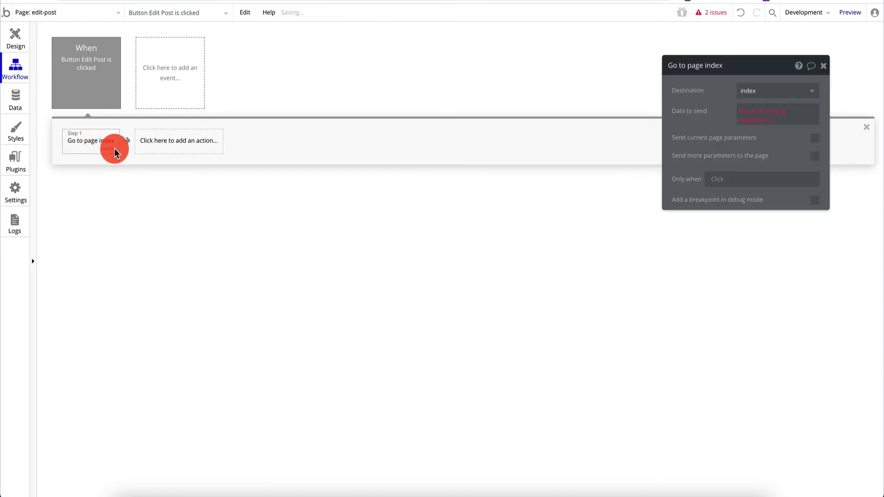
key("Delete")
left_click(91, 144)
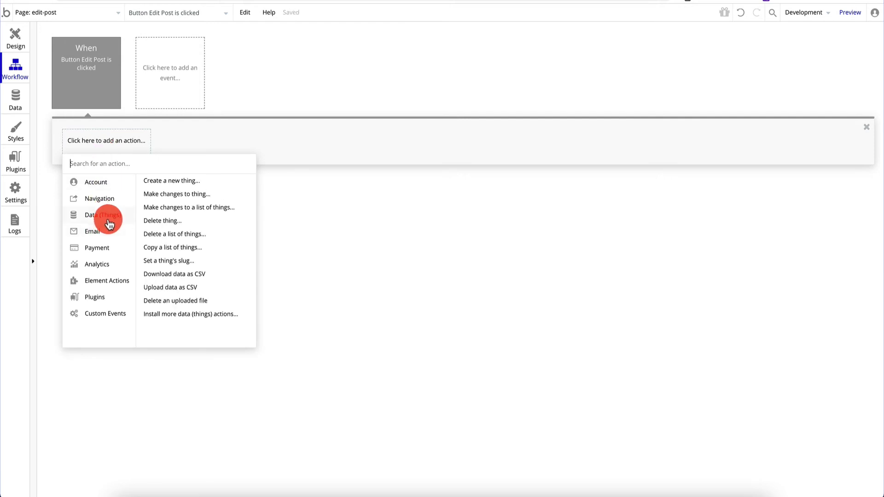
Add a 'Make changes to Current Page Post' step setting Body and Category from input-body and input-category
left_click(177, 194)
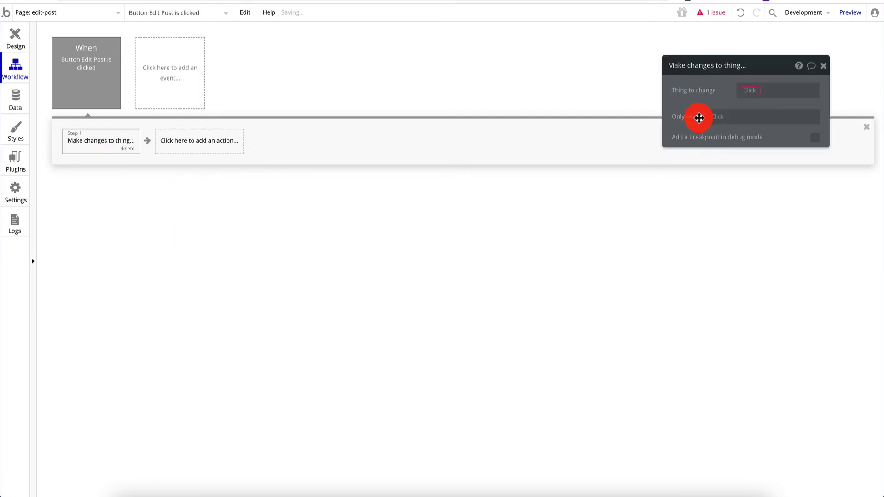
left_click(750, 96)
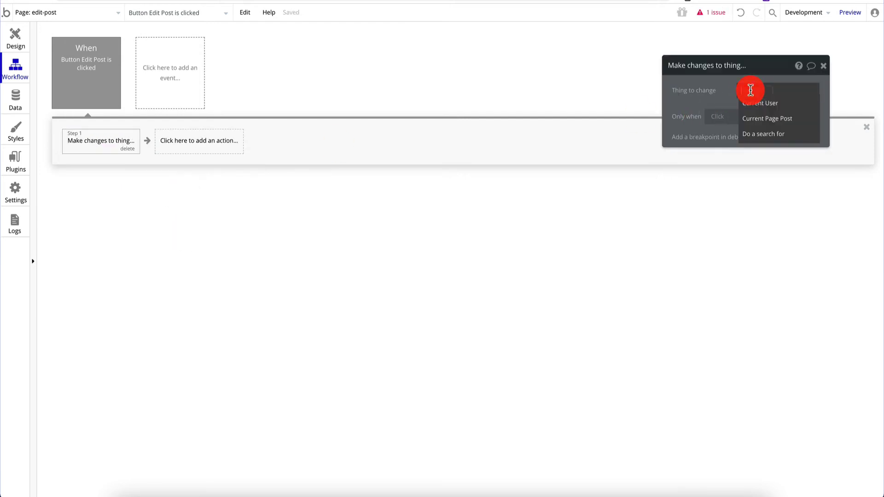
left_click(761, 119)
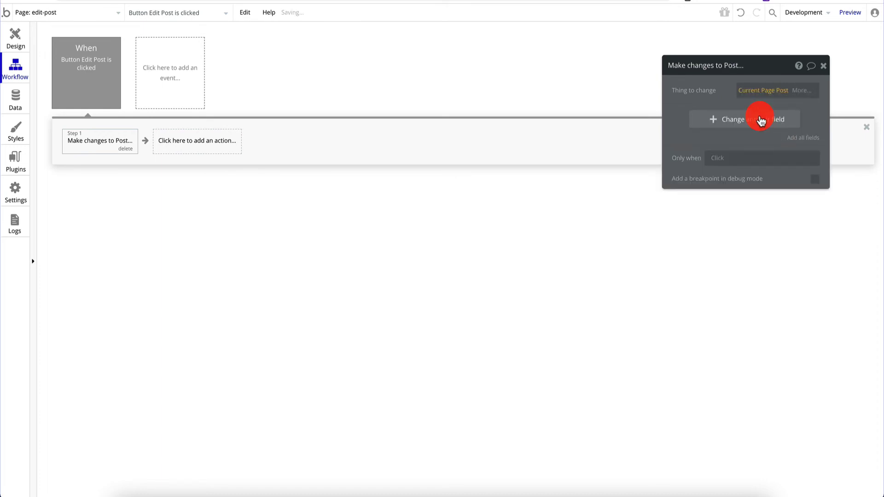
left_click(812, 141)
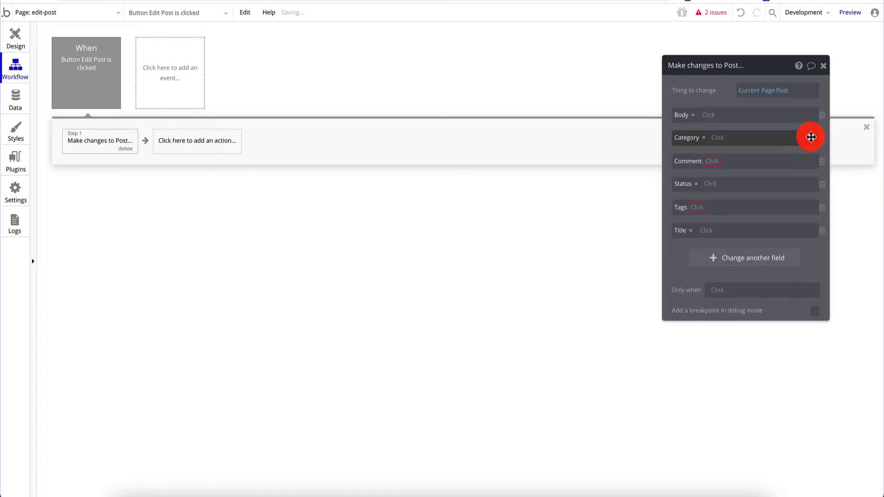
left_click(714, 121)
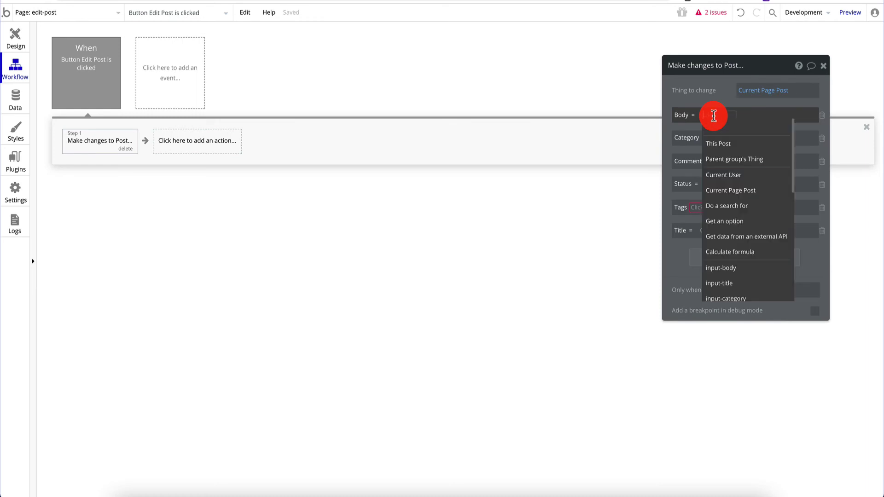
scroll(746, 205, "down", 2)
left_click(747, 202)
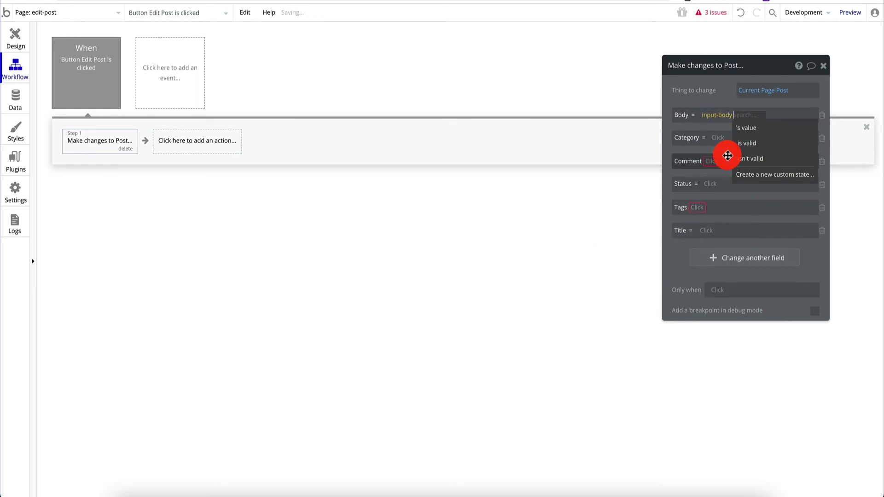
left_click(741, 134)
left_click(719, 142)
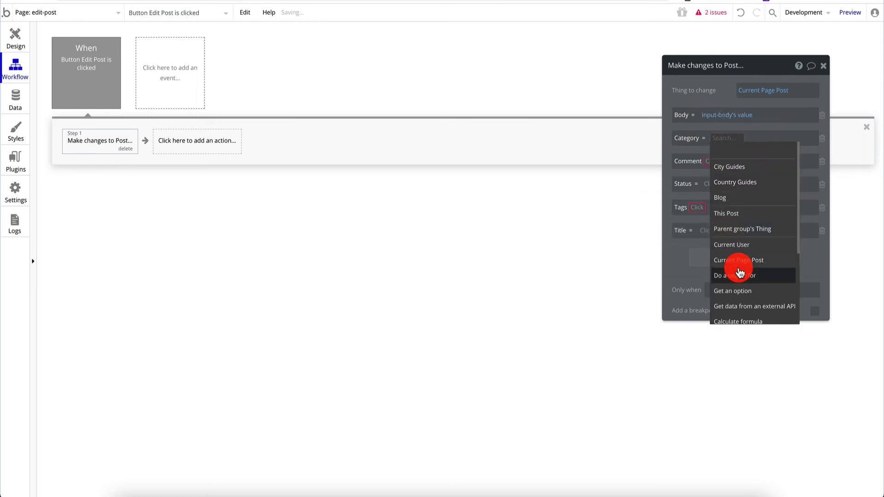
scroll(734, 265, "down", 3)
left_click(757, 256)
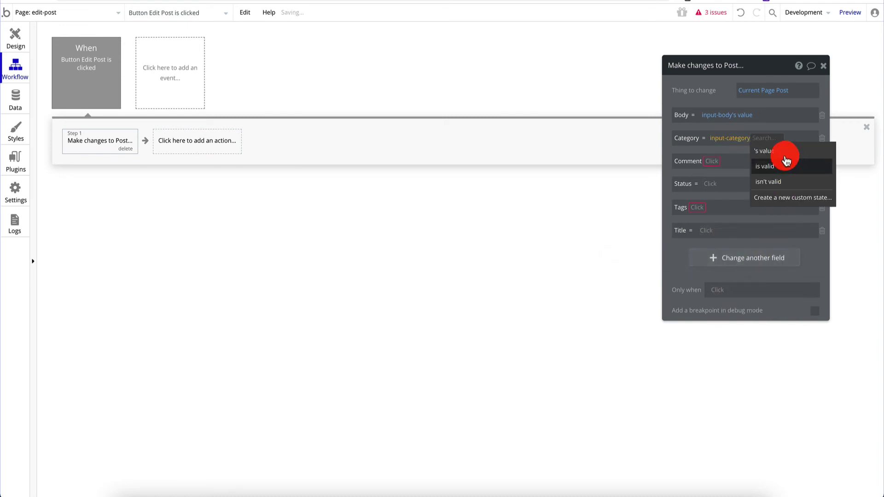
left_click(783, 152)
Drop the Comment field and set Status, Tags and Title from their form inputs
left_click(714, 166)
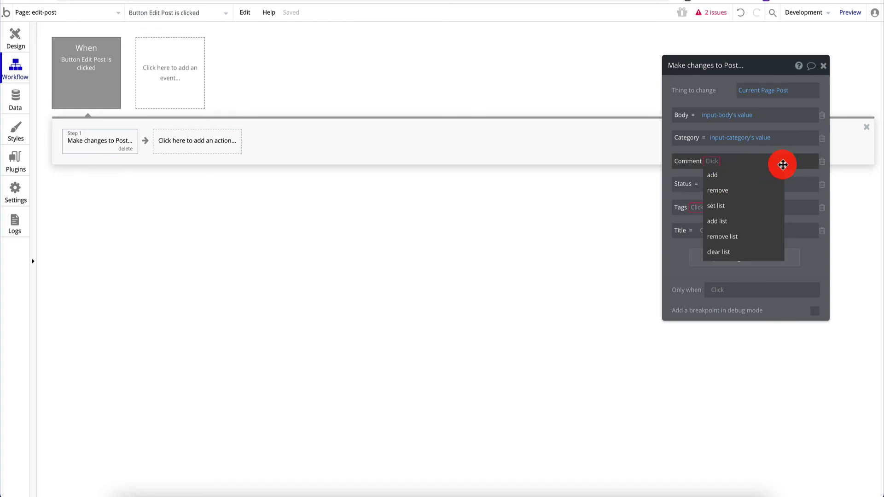
left_click(823, 164)
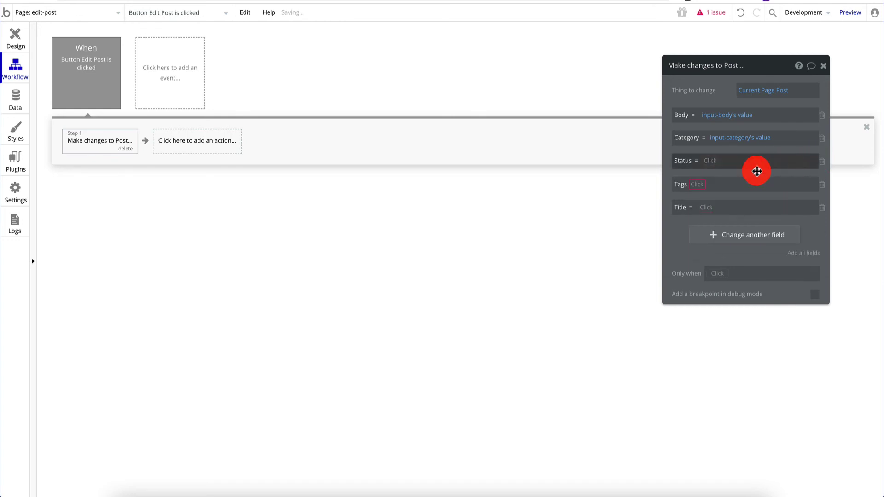
left_click(707, 163)
scroll(730, 237, "down", 3)
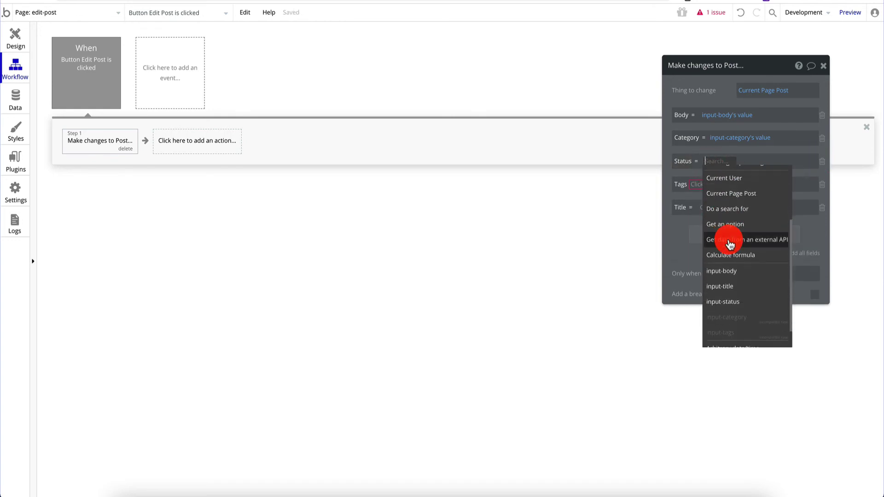
left_click(738, 301)
left_click(763, 177)
left_click(706, 184)
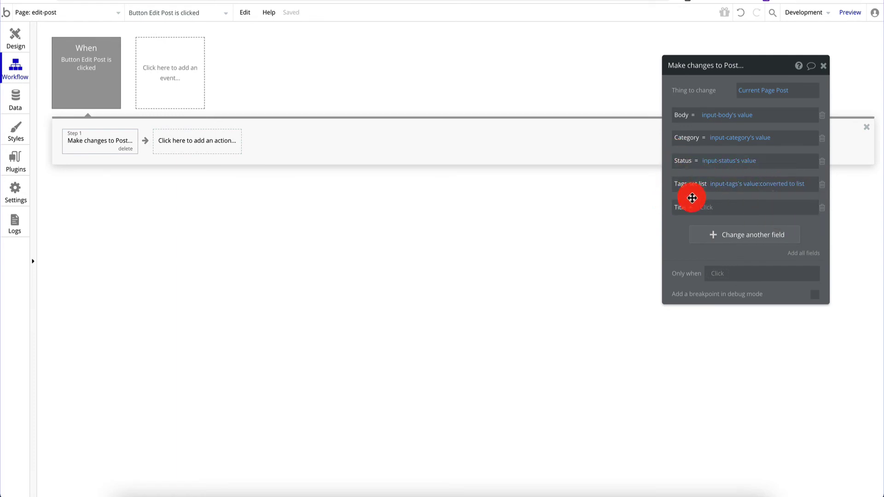
left_click(711, 207)
scroll(718, 306, "down", 2)
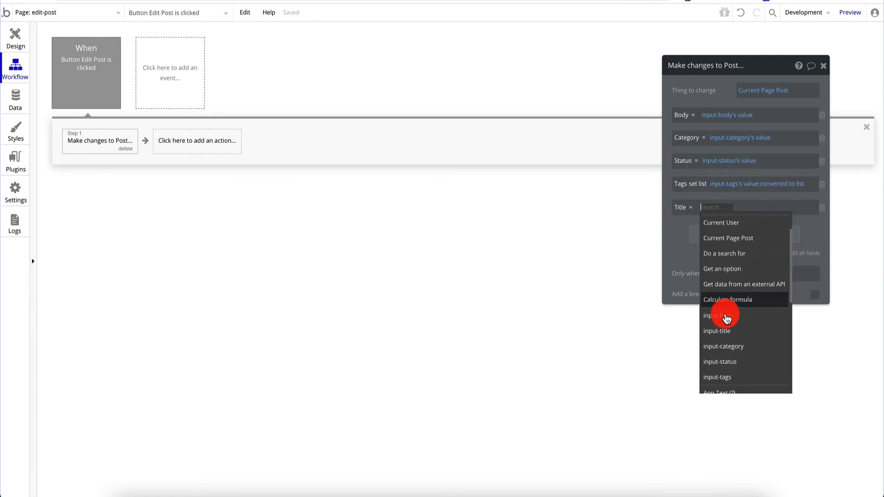
left_click(724, 330)
left_click(742, 220)
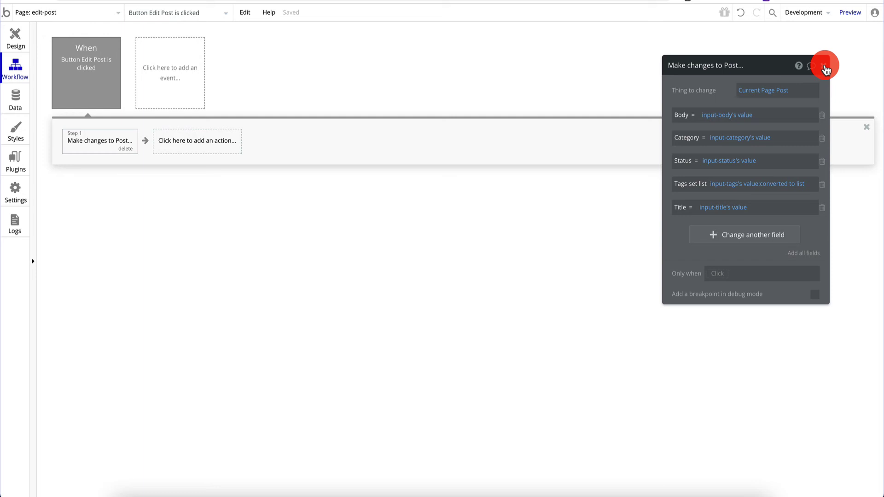
left_click(825, 69)
Add a 'Go to page dashboard' step after the post changes
left_click(206, 147)
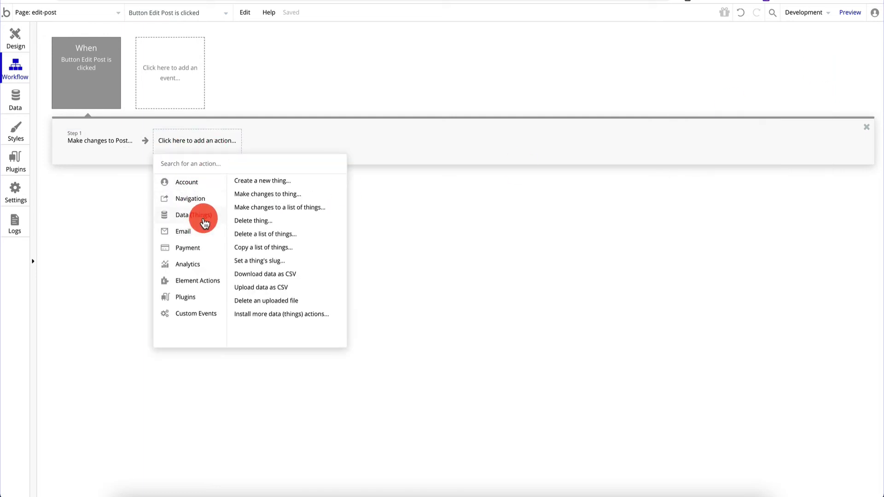
mouse_move(190, 198)
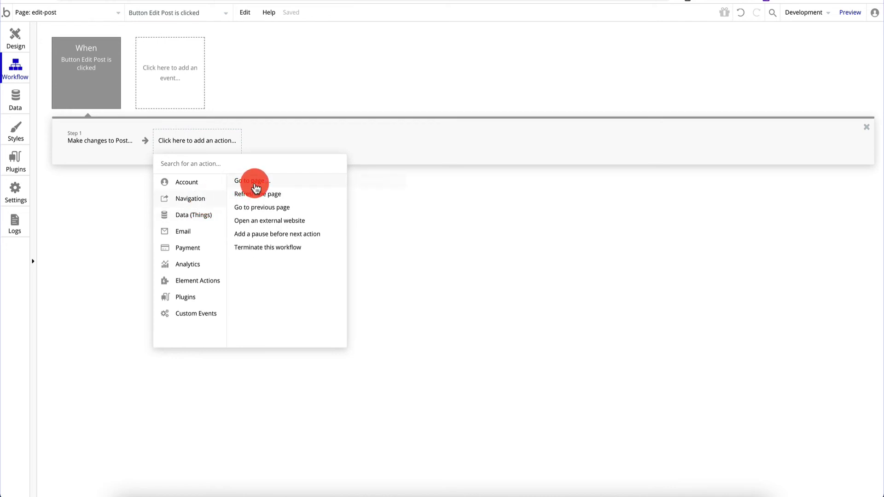
left_click(254, 182)
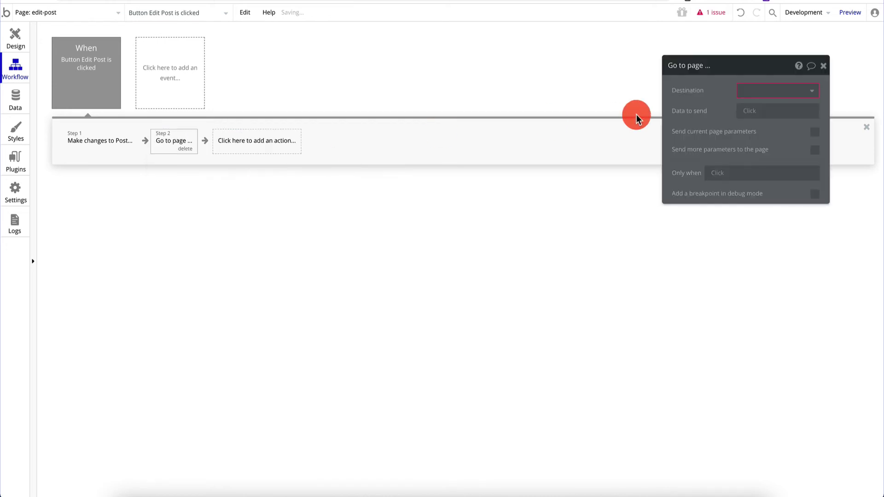
left_click(783, 88)
left_click(769, 124)
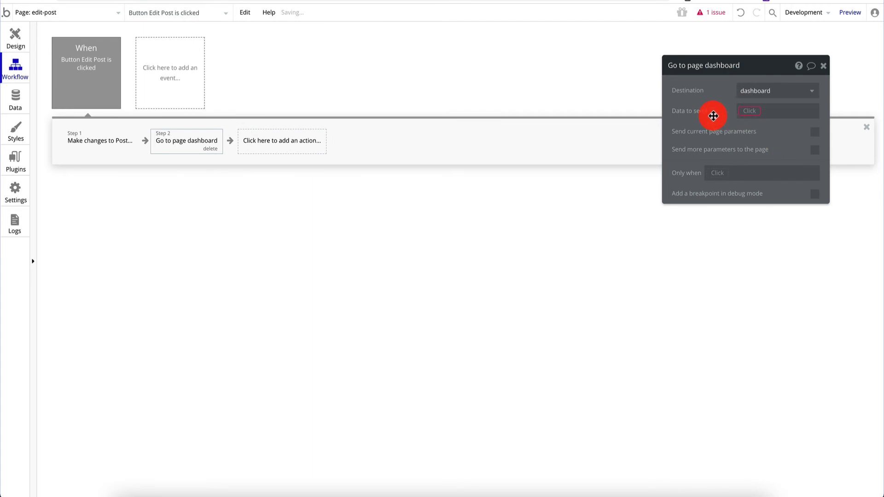
left_click(22, 46)
left_click(53, 20)
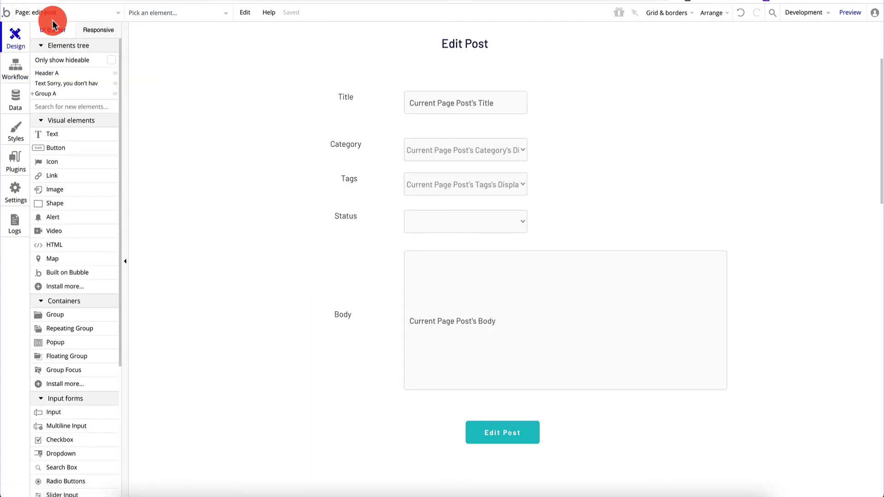
Preview the dashboard, log in with saved credentials, and open My trip to Mexico for editing
left_click(49, 65)
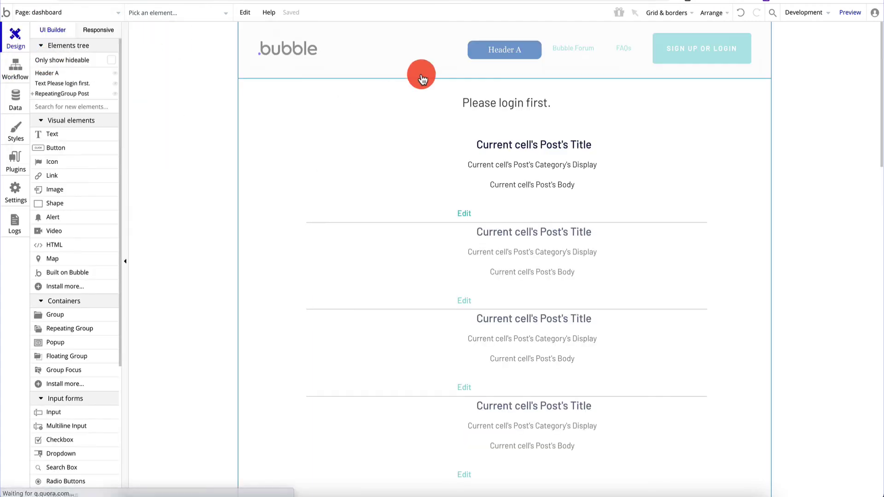
left_click(850, 12)
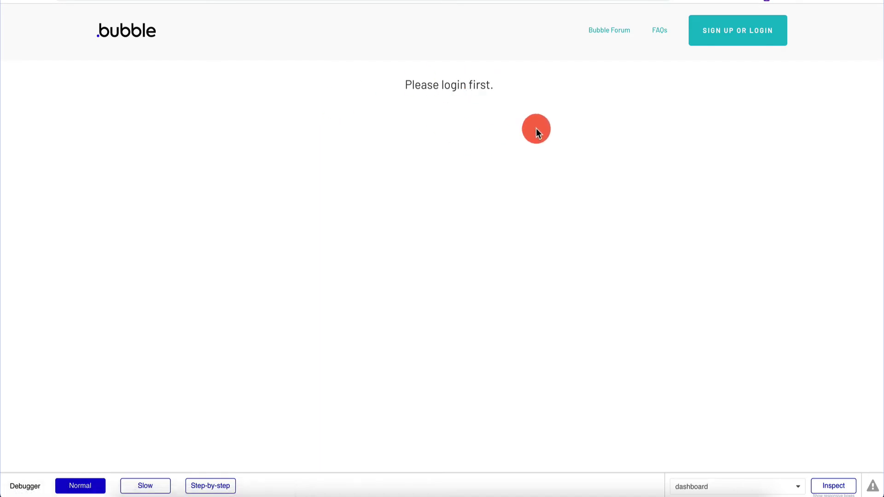
left_click(758, 28)
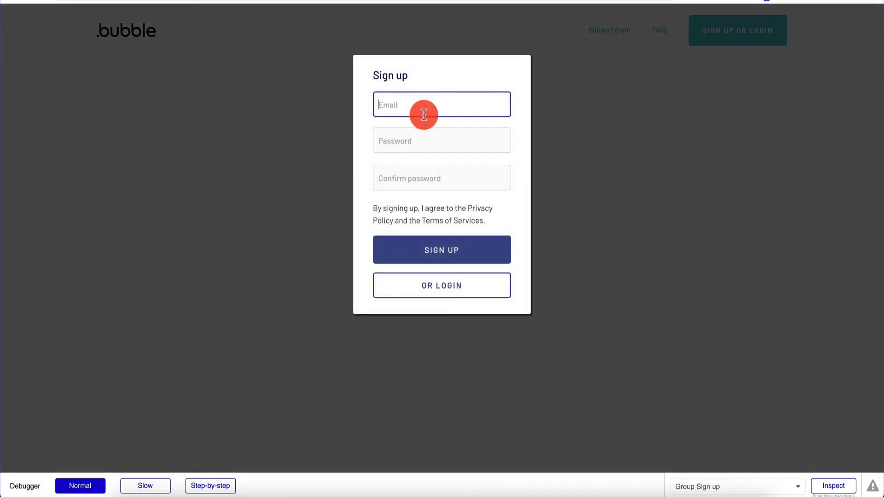
left_click(445, 289)
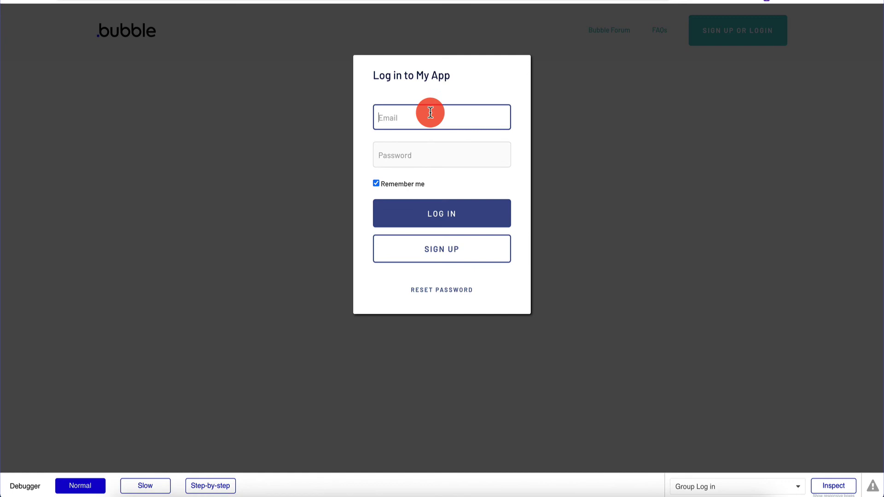
left_click(437, 155)
left_click(423, 184)
left_click(442, 214)
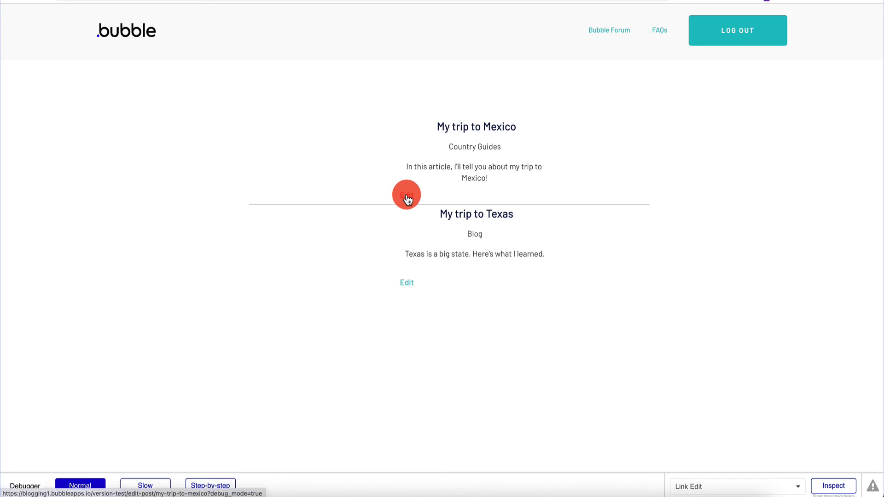
left_click(407, 197)
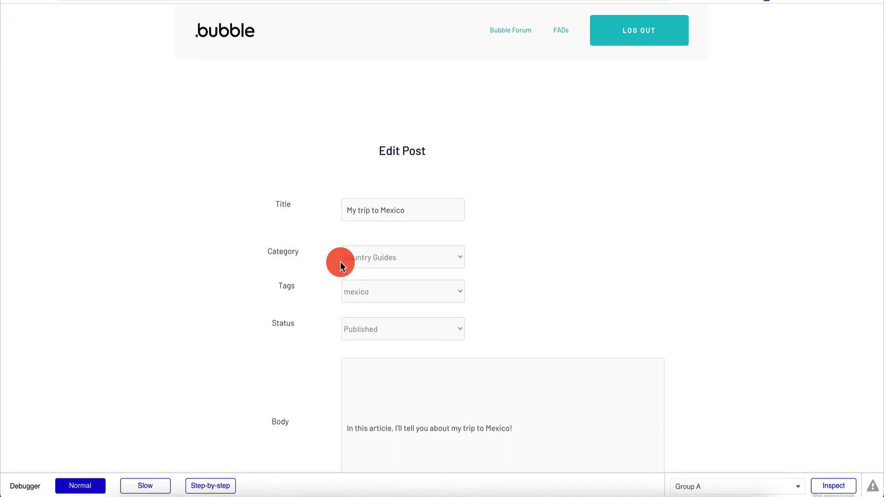
Append '(PART 2)' to the title, set status to Private and category to City Guides
scroll(264, 206, "down", 3)
scroll(263, 206, "up", 3)
scroll(263, 210, "up", 1)
scroll(316, 167, "down", 3)
left_click(395, 106)
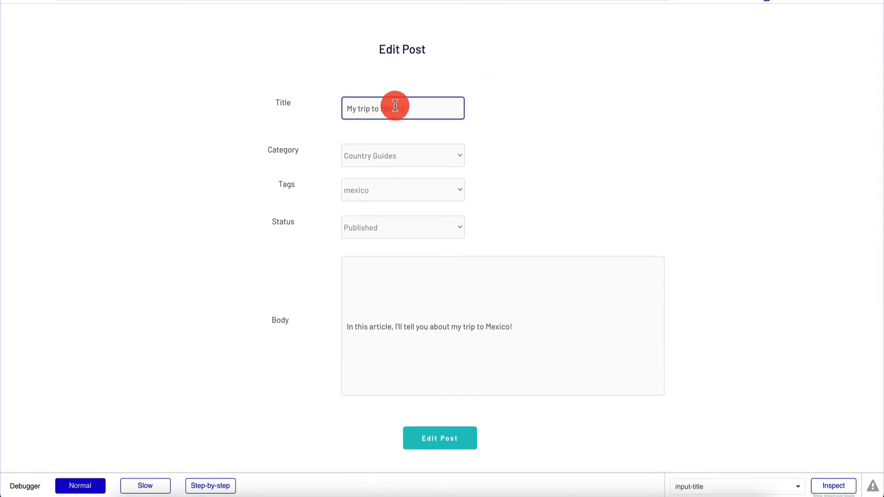
left_click(425, 106)
type("(PART 2")
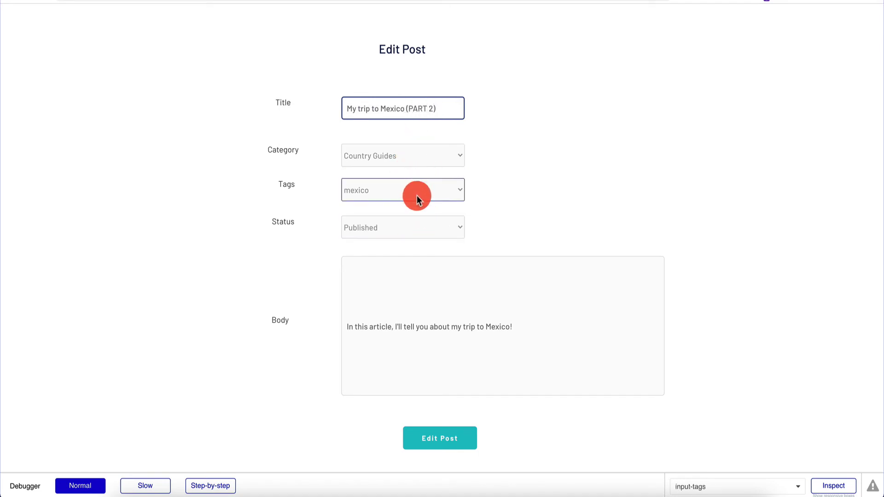
left_click(409, 226)
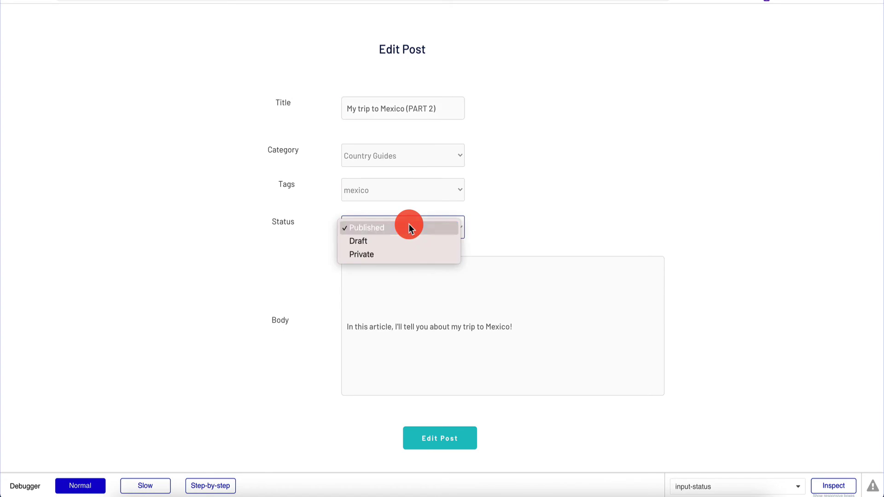
left_click(410, 255)
left_click(411, 155)
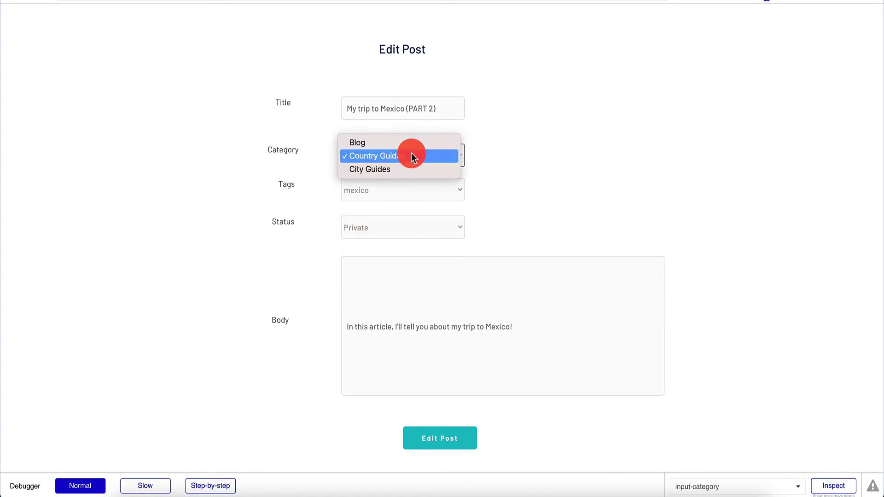
left_click(417, 169)
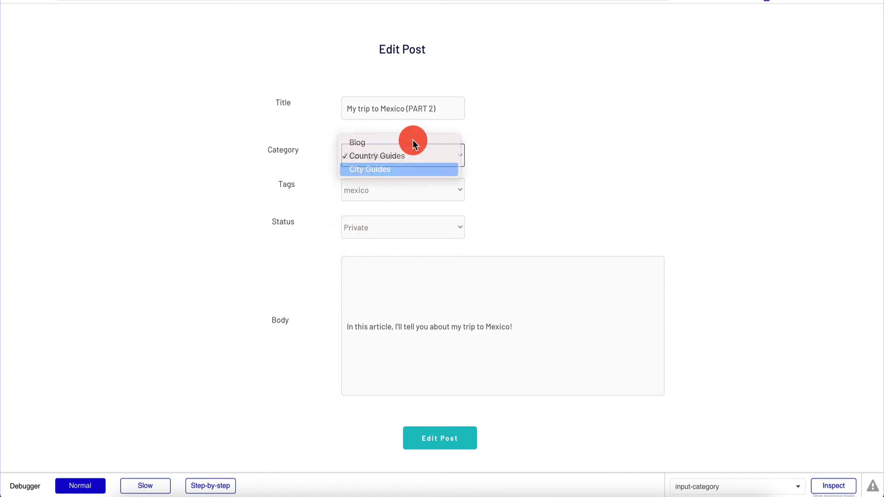
Replace the body with 'This is the UPDATED VERSION.' and save the post
left_click(403, 325)
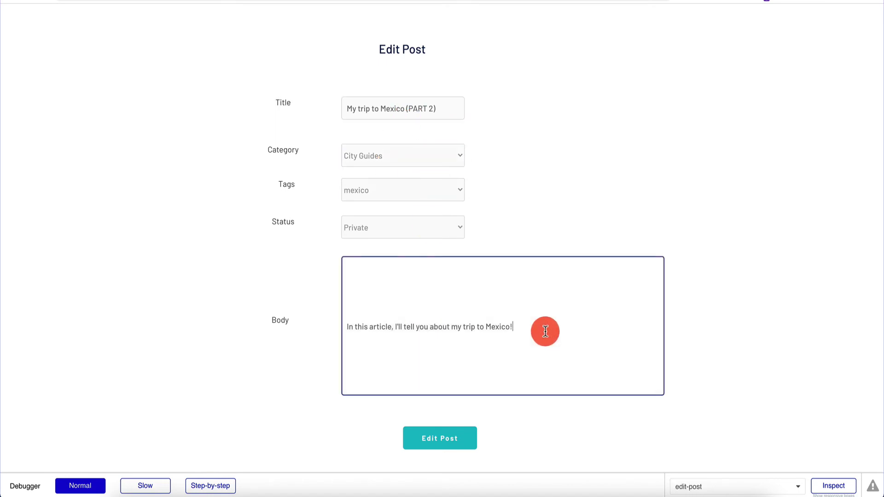
key("ctrl+a")
type("T")
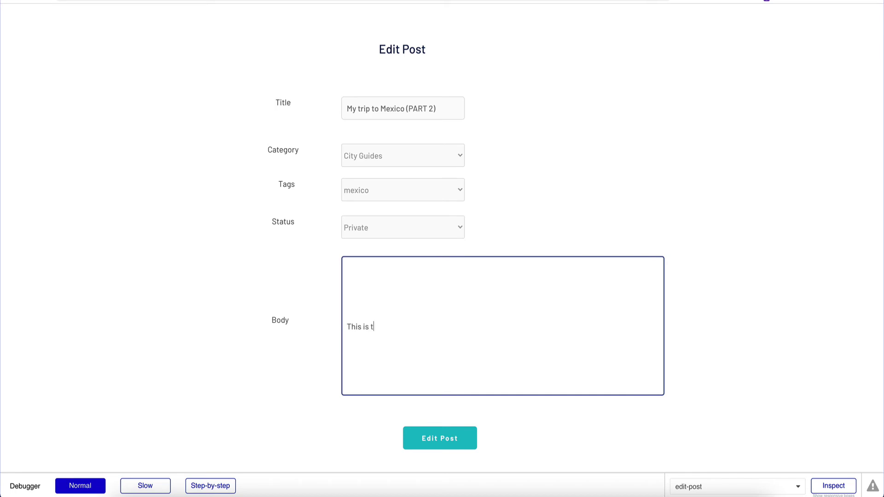
type("he UPDATED VER")
type("SION.")
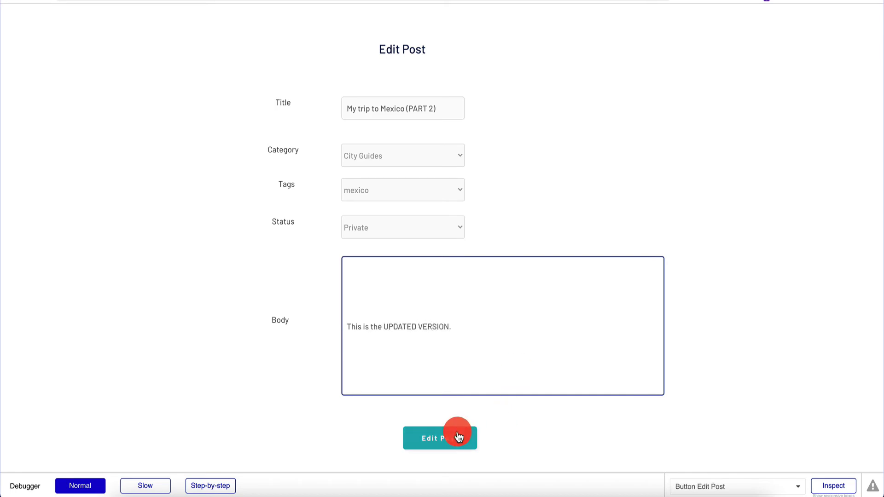
left_click(456, 435)
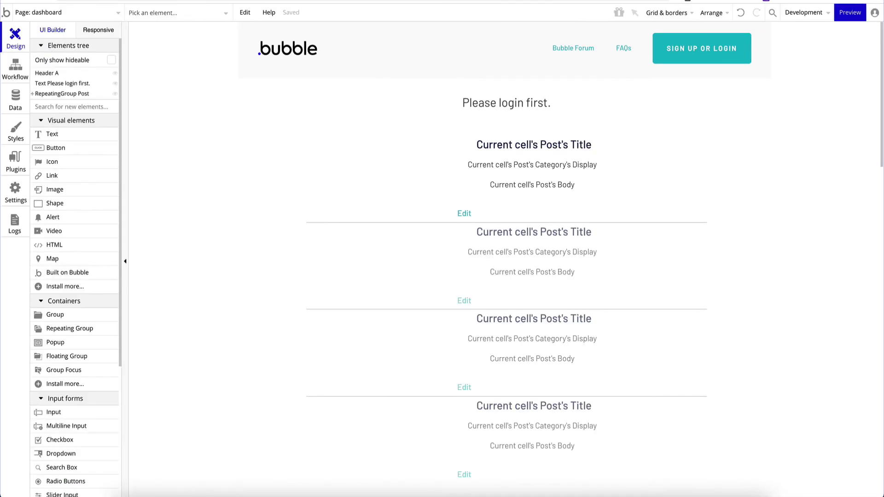
left_click(19, 116)
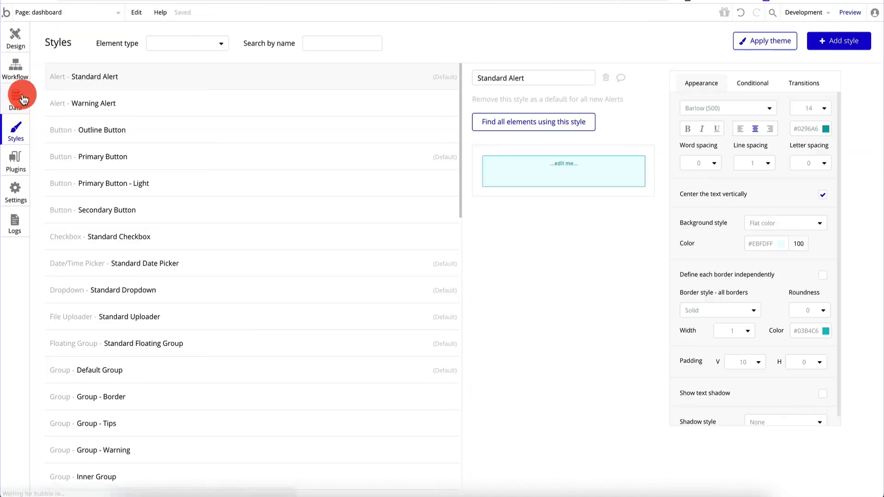
left_click(16, 98)
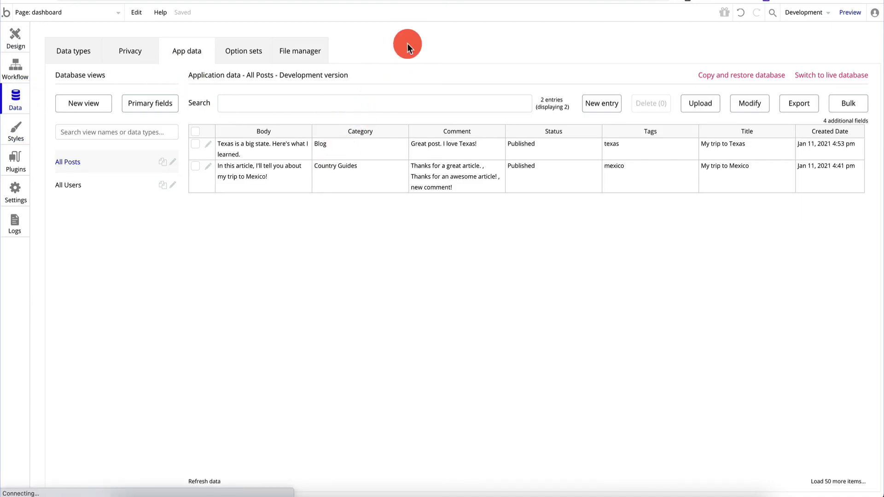
key("ctrl+r")
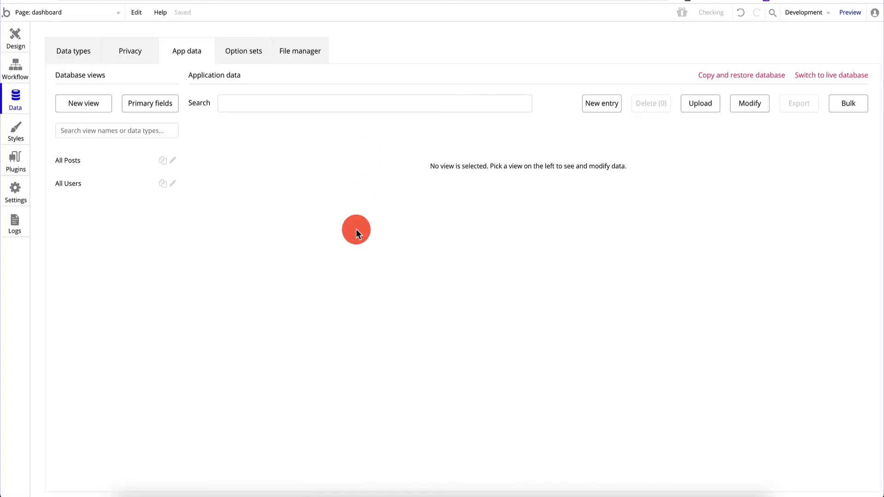
left_click(67, 161)
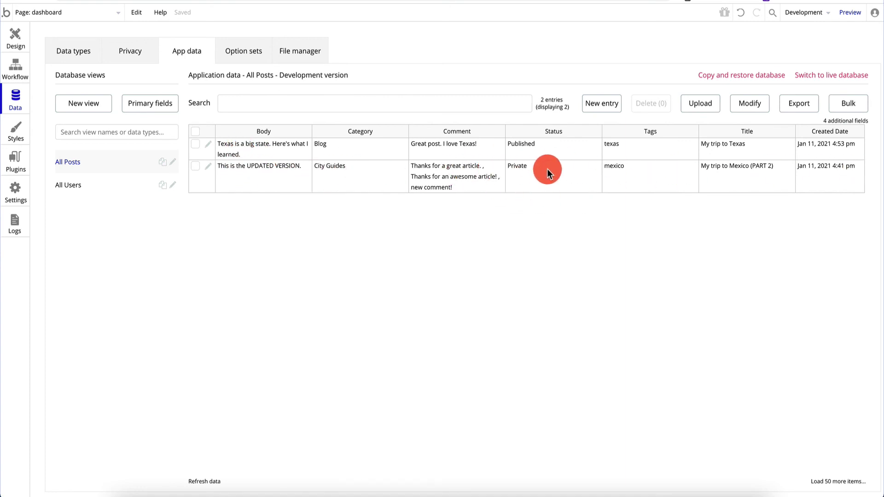
Remove the Published-only constraint from the dashboard post list's search
left_click(16, 34)
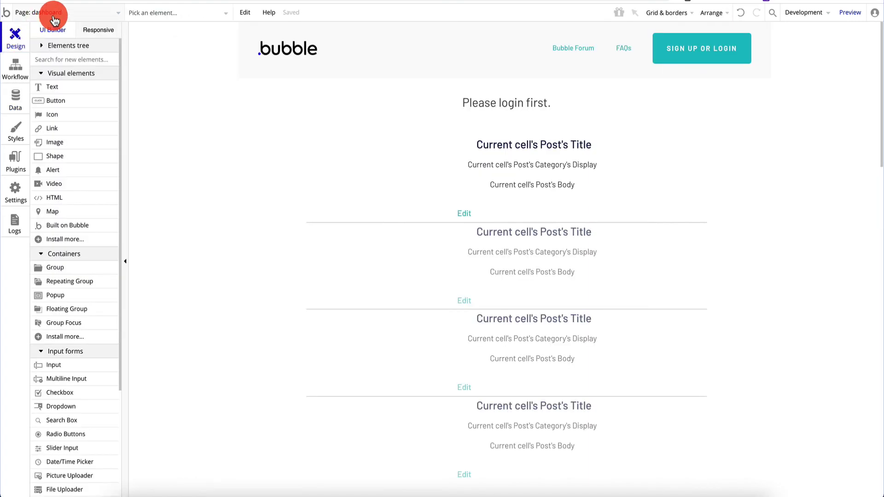
left_click(399, 167)
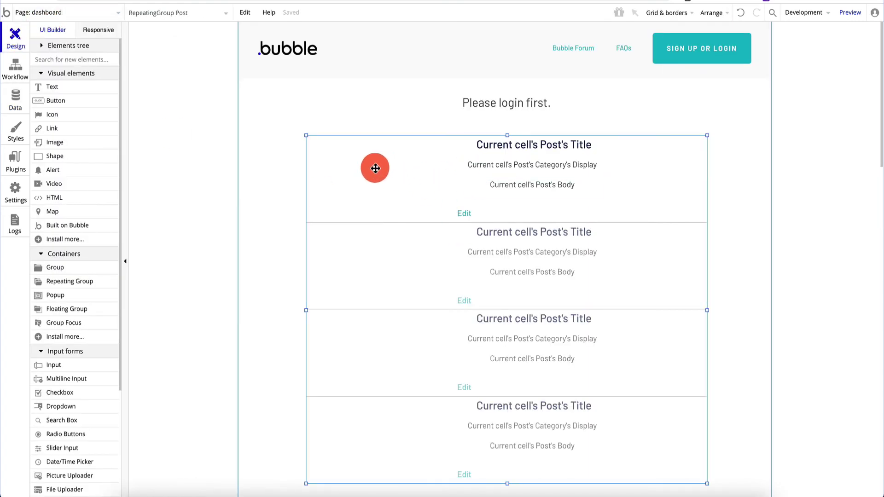
double_click(375, 168)
left_click(755, 133)
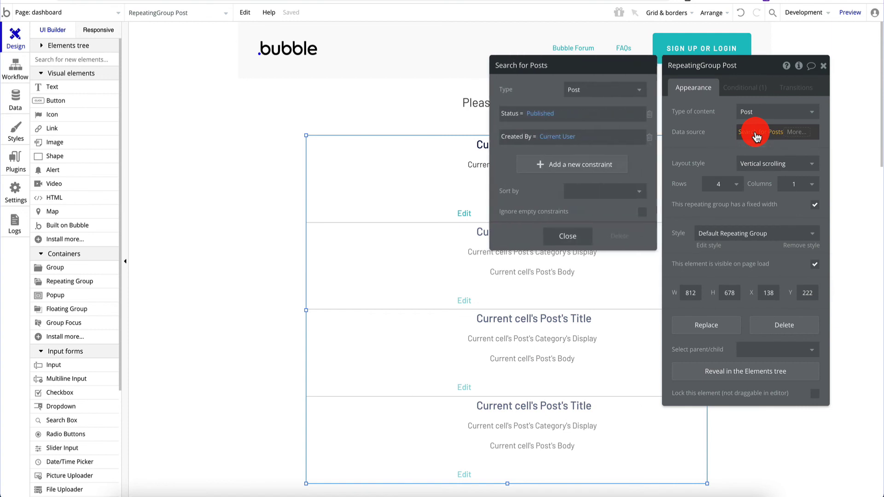
left_click(649, 115)
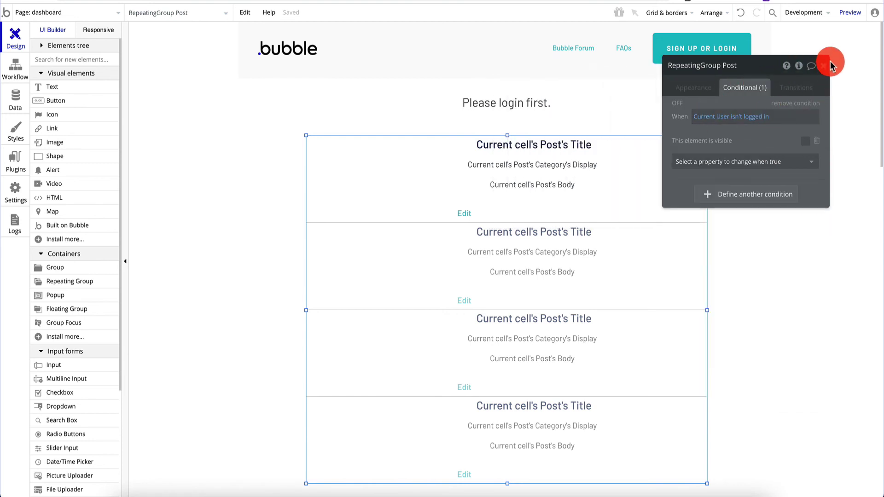
left_click(828, 63)
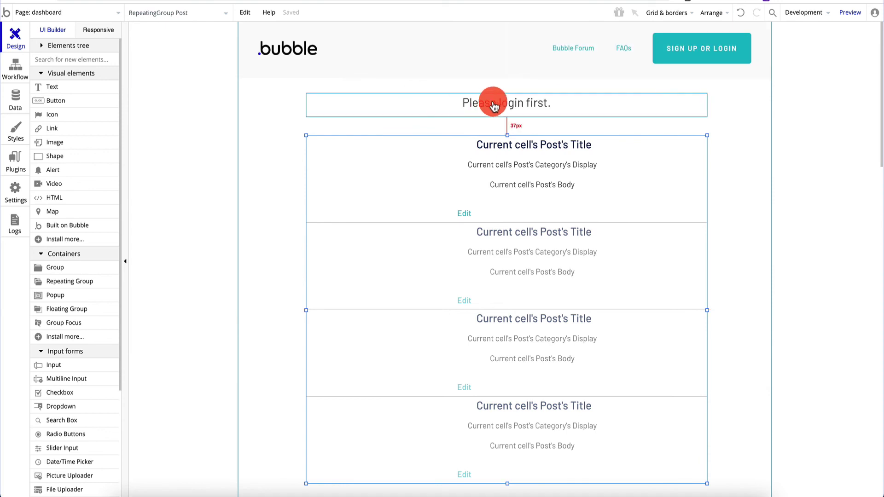
Move the post list and the 'Please login first.' text up, then preview the app
left_click_drag(397, 153, 397, 133)
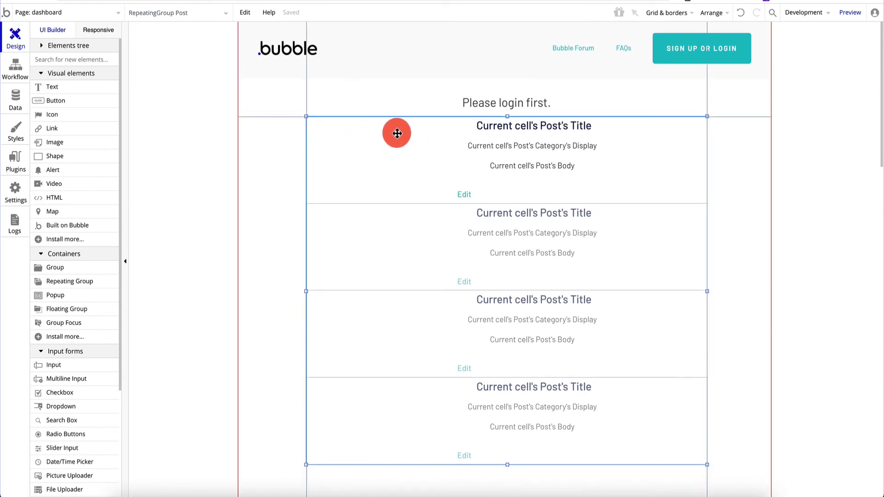
left_click(458, 102)
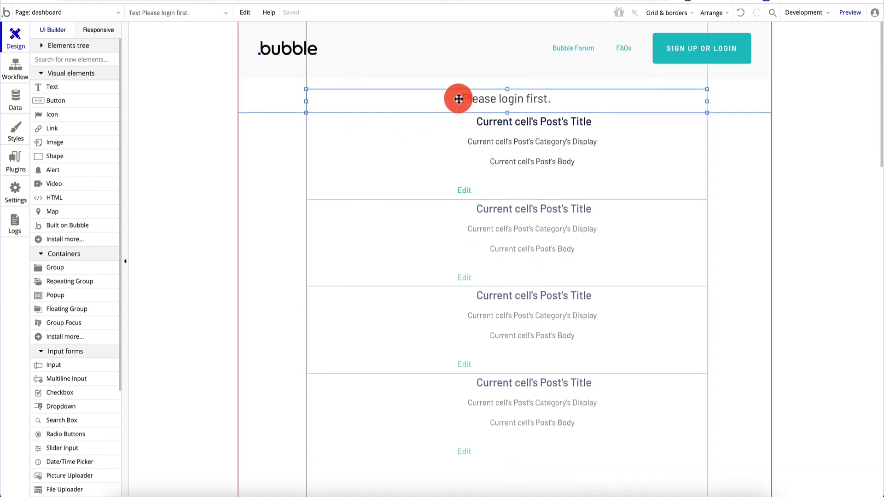
left_click_drag(459, 99, 458, 96)
left_click(418, 142)
left_click_drag(419, 142, 421, 138)
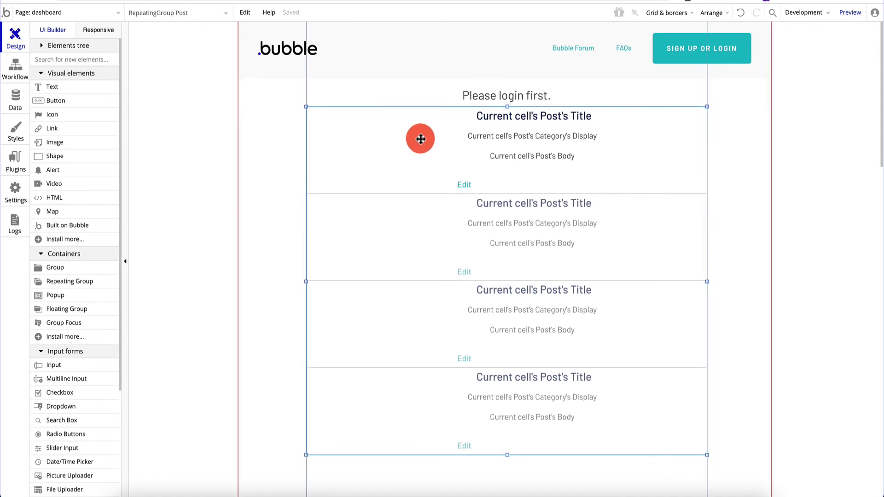
left_click(487, 94)
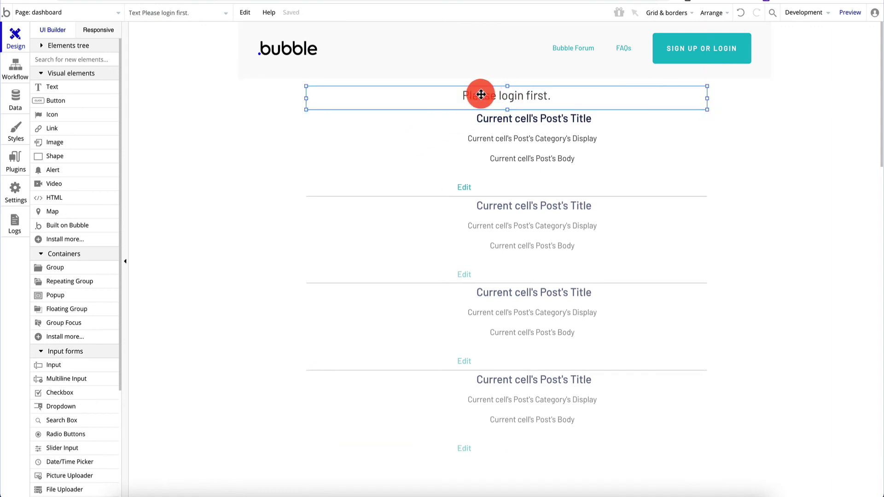
left_click(405, 160)
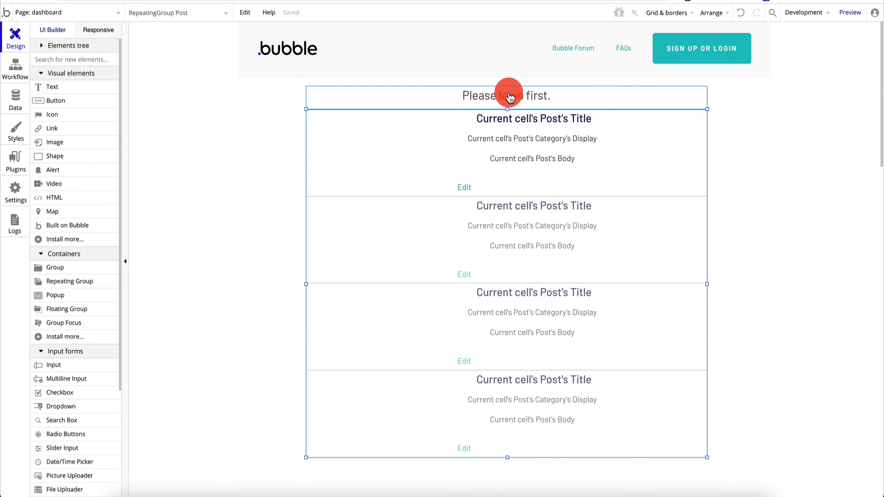
left_click(269, 120)
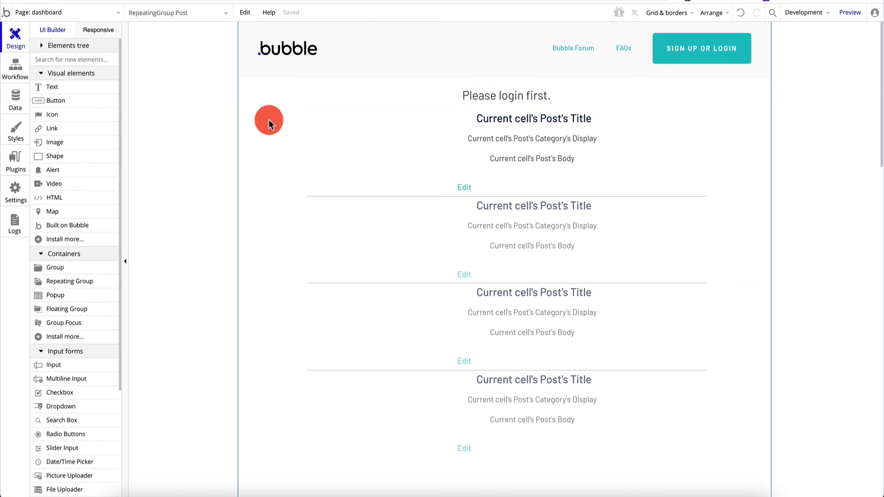
left_click(503, 99)
left_click(418, 150)
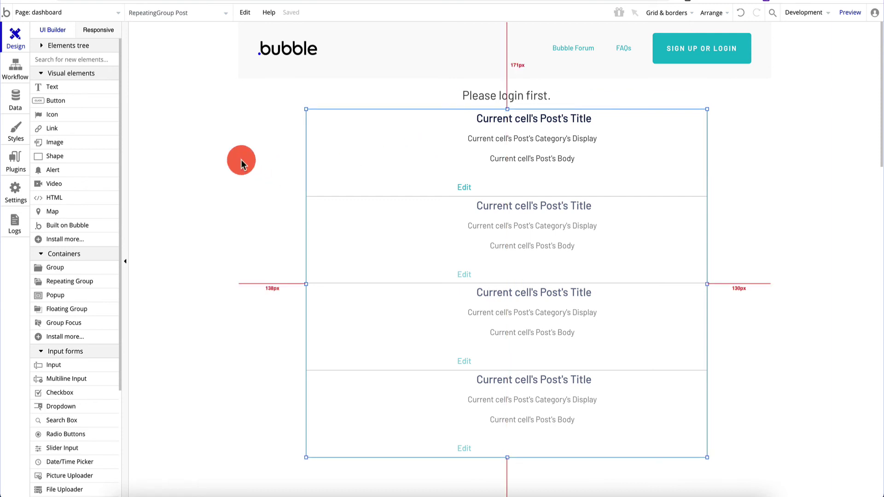
left_click(241, 159)
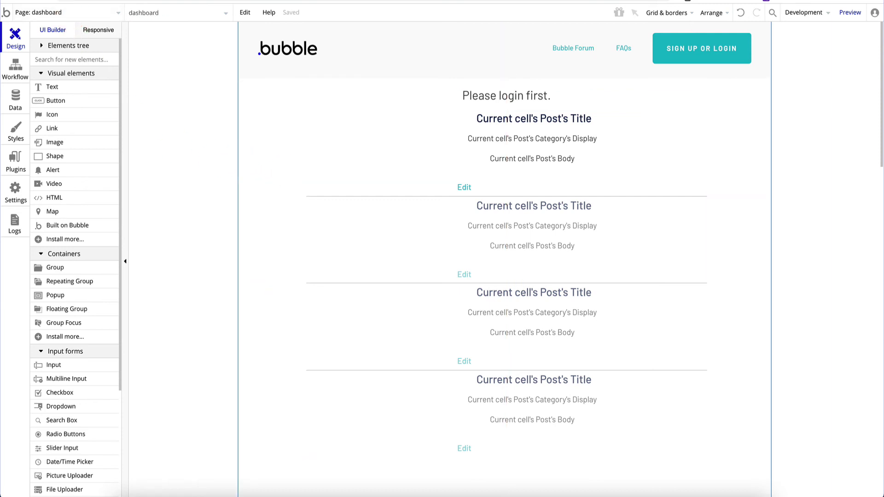
left_click(849, 12)
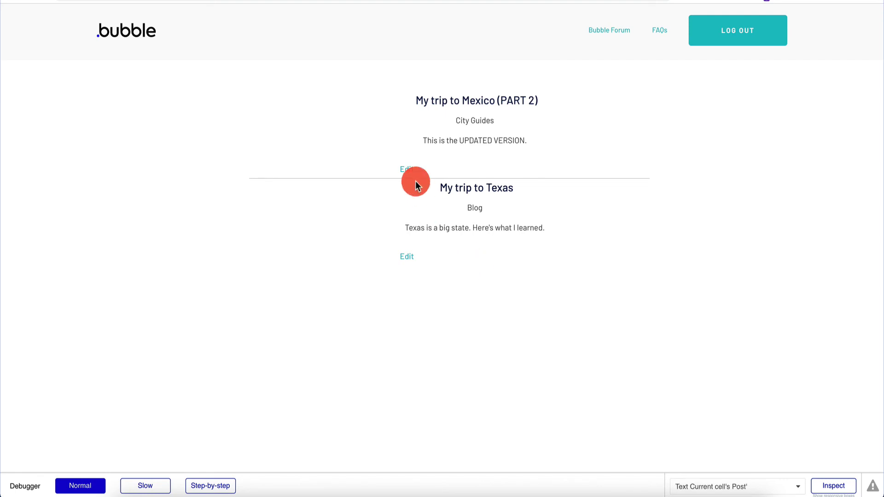
Open the Edit Post form for 'My trip to Mexico (PART 2)' and confirm its Status stays Private
left_click(409, 170)
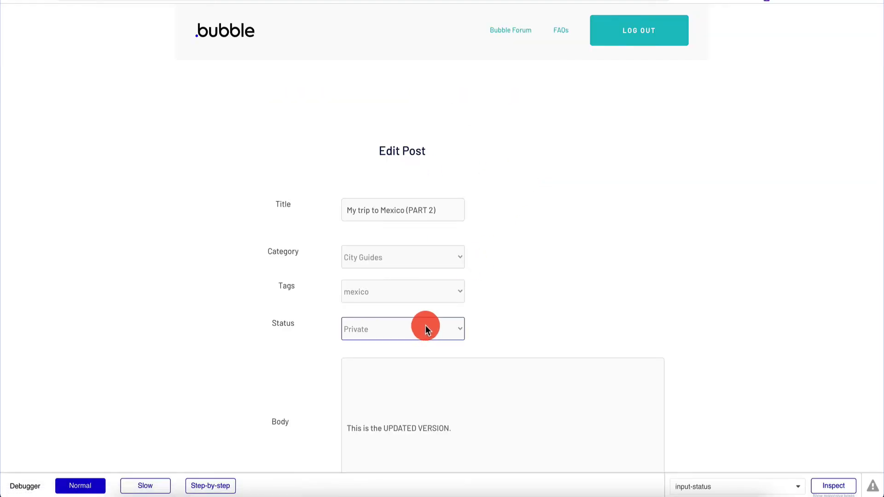
left_click(424, 327)
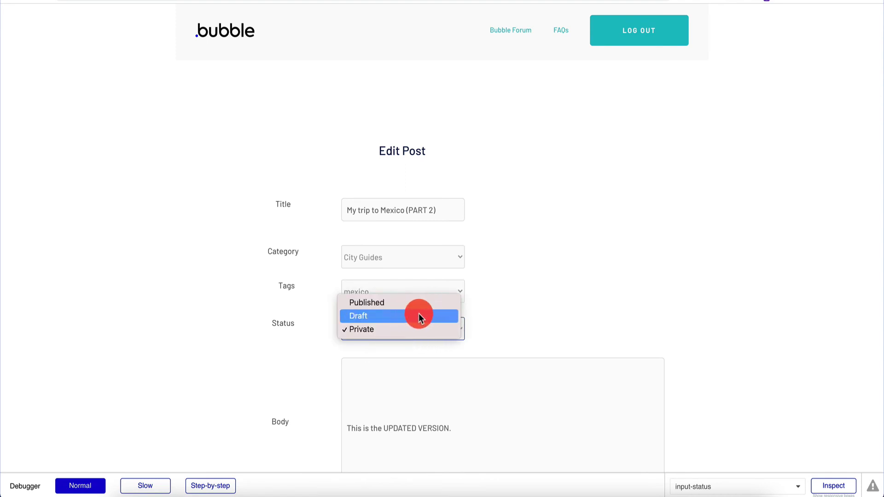
left_click(414, 328)
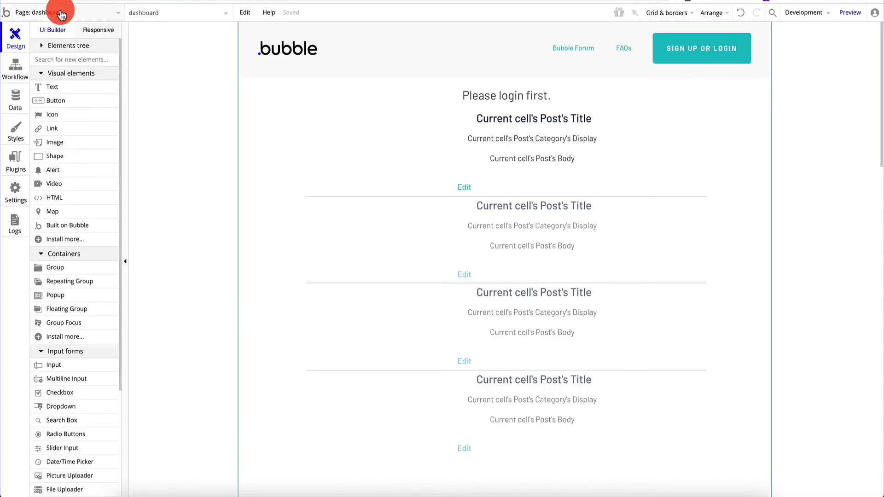
left_click(53, 10)
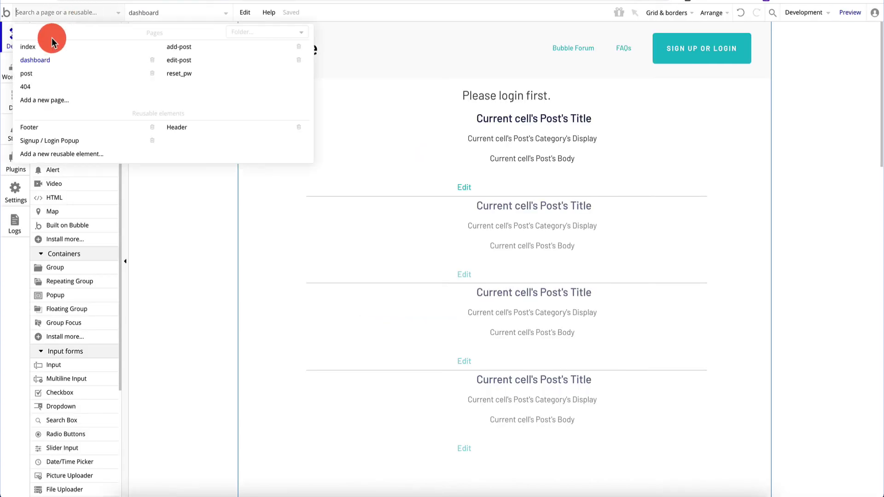
left_click(52, 42)
left_click(503, 52)
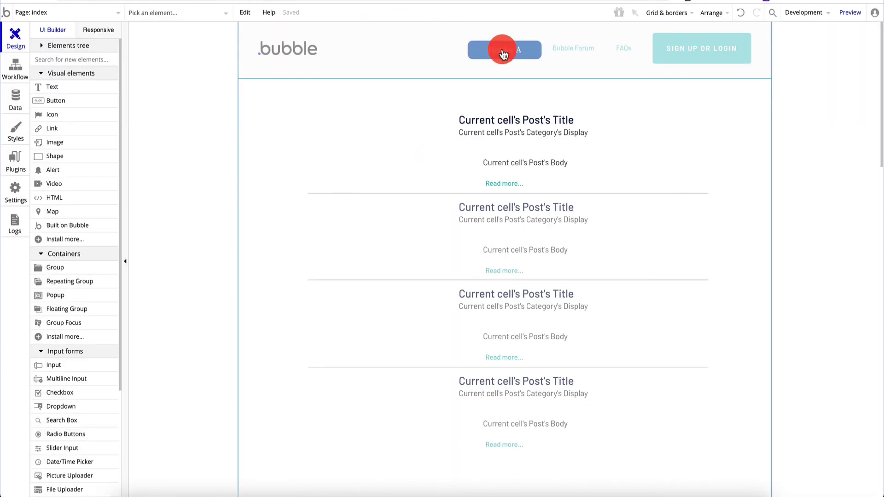
left_click(850, 14)
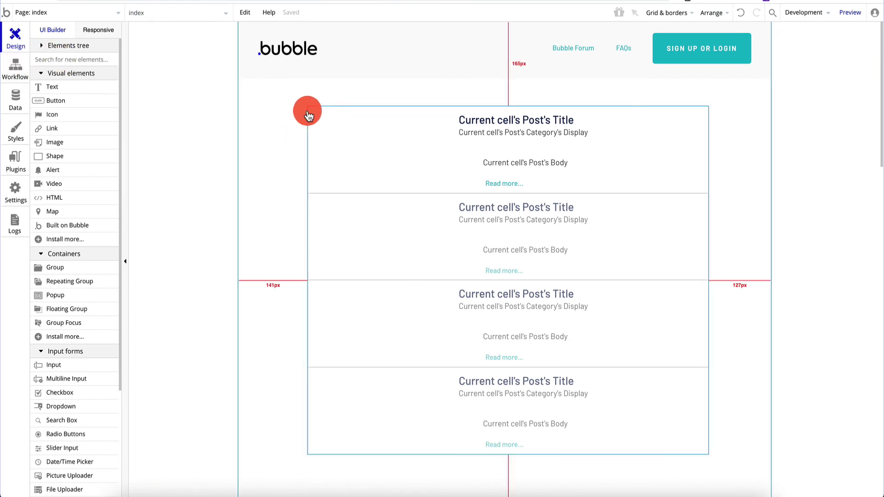
left_click(41, 13)
left_click(47, 63)
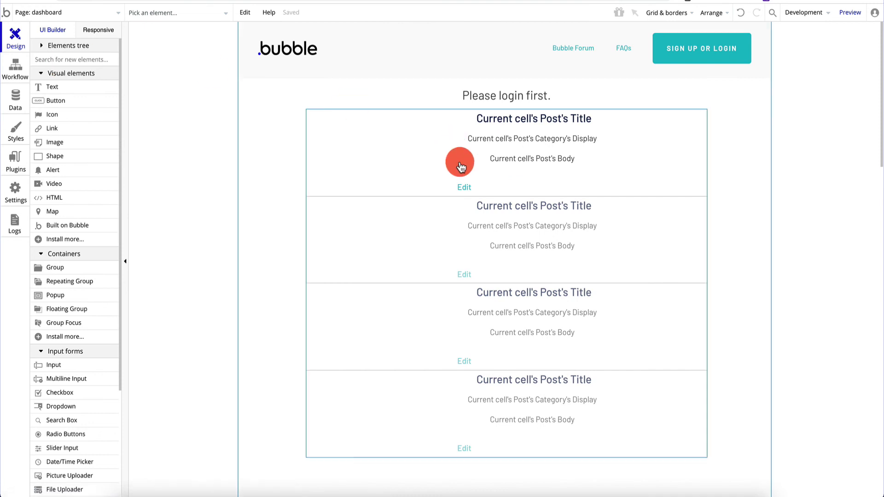
Duplicate the first post's Edit link and place the copy right of the original
left_click(466, 187)
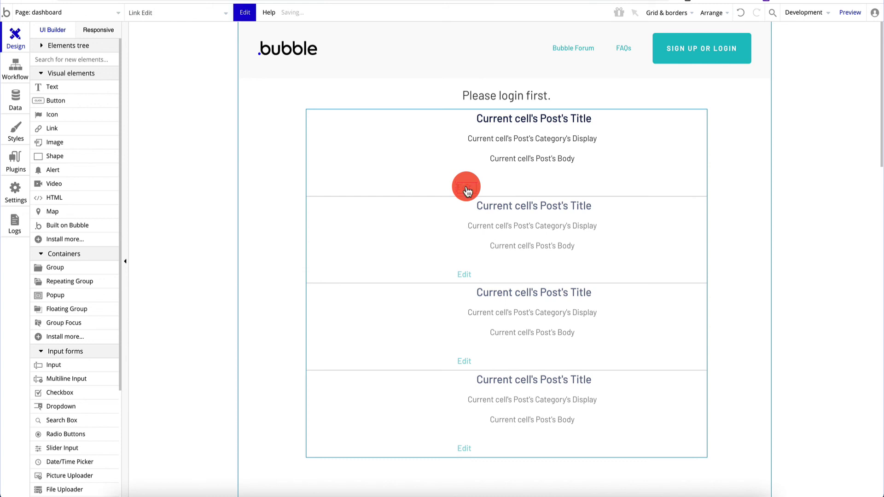
left_click_drag(466, 187, 481, 190)
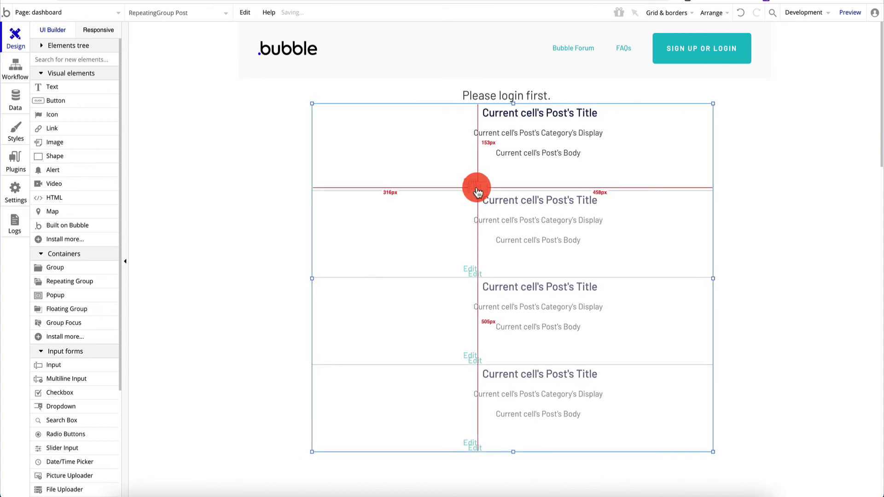
left_click_drag(481, 191, 504, 182)
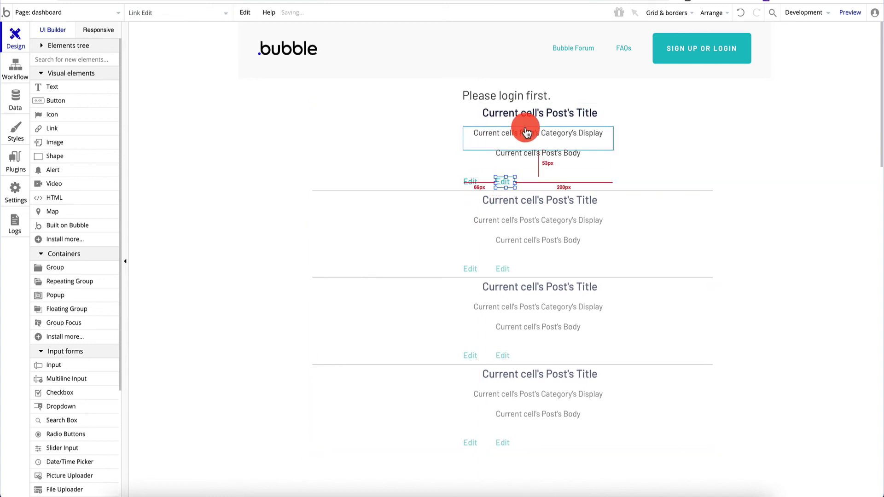
left_click(363, 121)
mouse_move(363, 121)
left_mouse_down()
mouse_move(346, 122)
mouse_move(355, 123)
left_mouse_up()
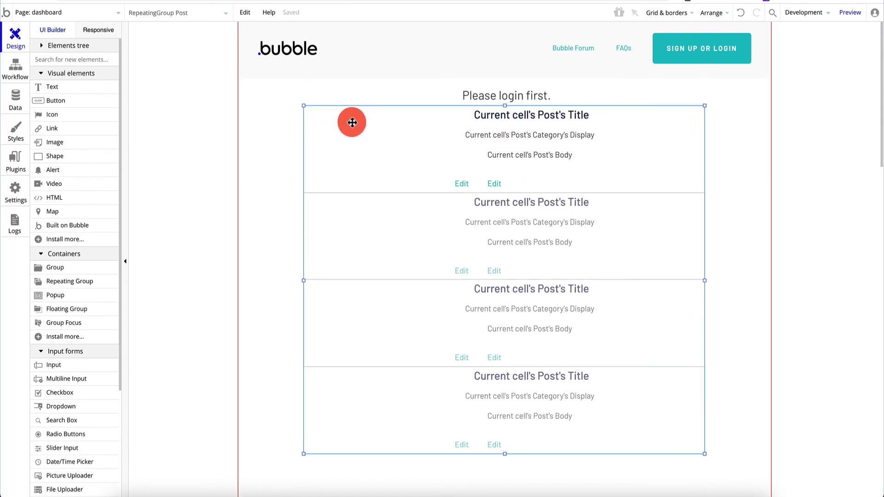
Change the copied link's text to Delete and position it beside Edit
left_click(501, 185)
double_click(501, 184)
type("Delete")
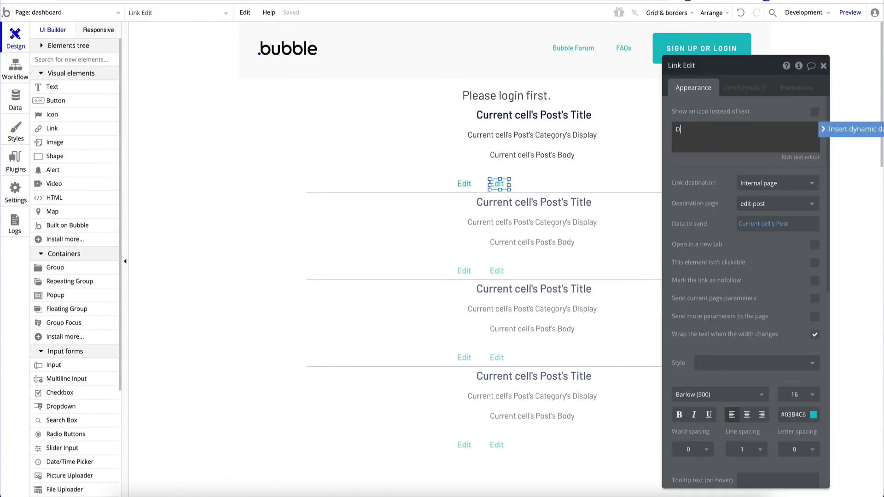
left_click(739, 87)
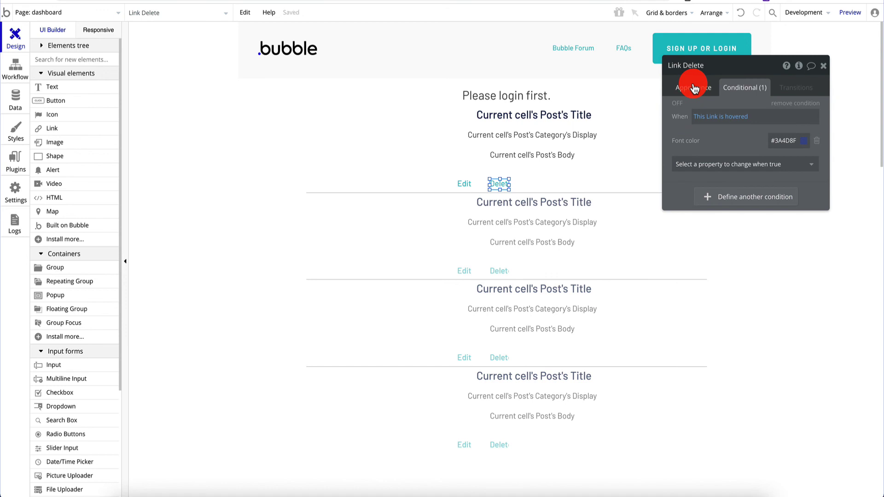
left_click(694, 88)
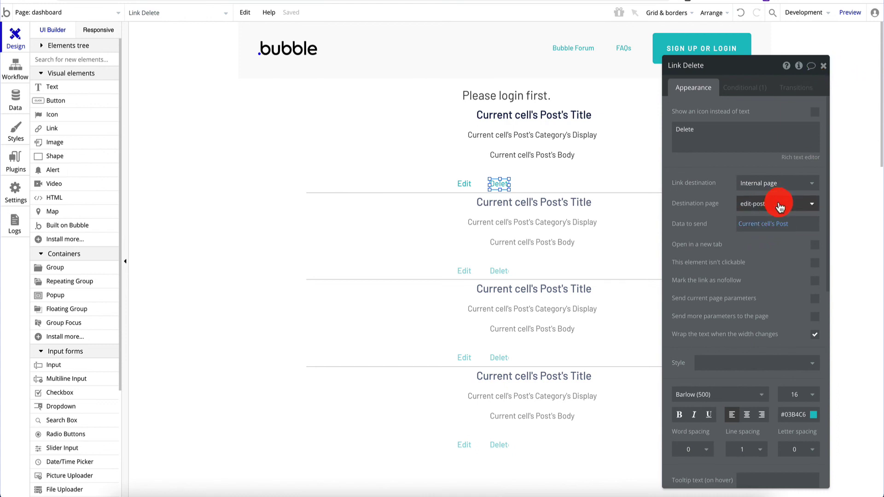
left_click(824, 67)
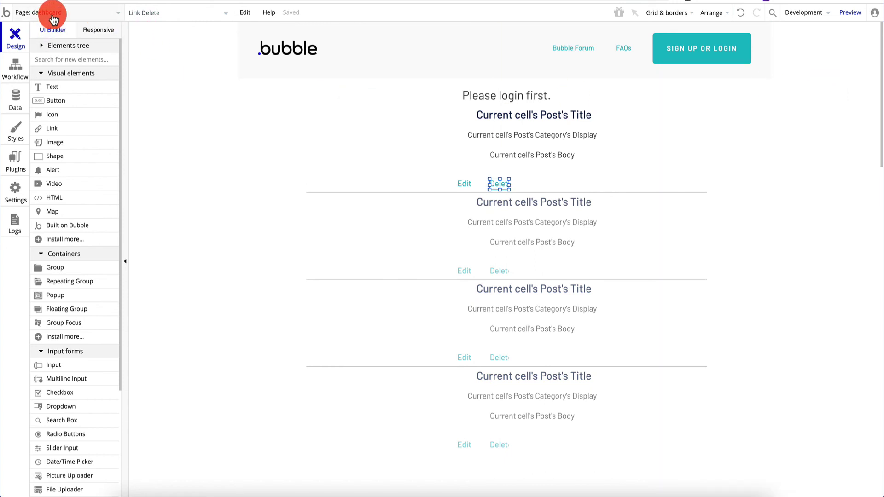
mouse_move(499, 184)
left_mouse_down()
mouse_move(507, 181)
mouse_move(501, 186)
left_mouse_up()
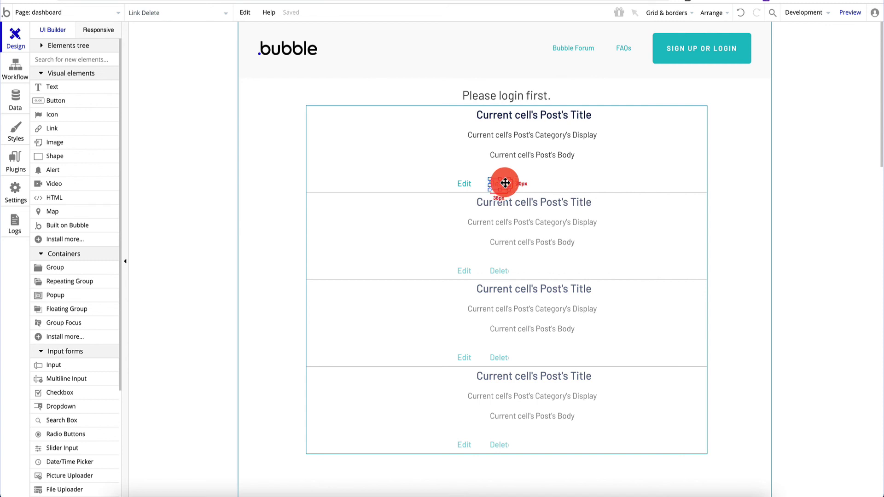
left_click_drag(502, 186, 505, 180)
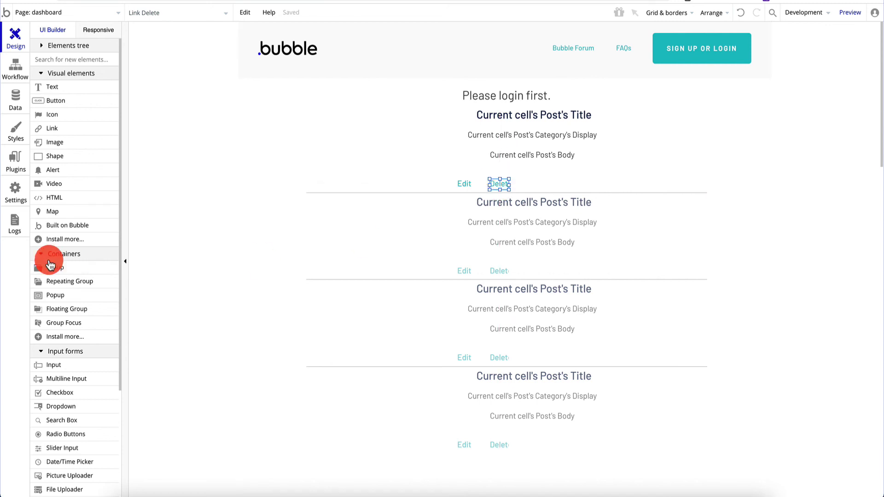
left_click_drag(63, 95, 527, 178)
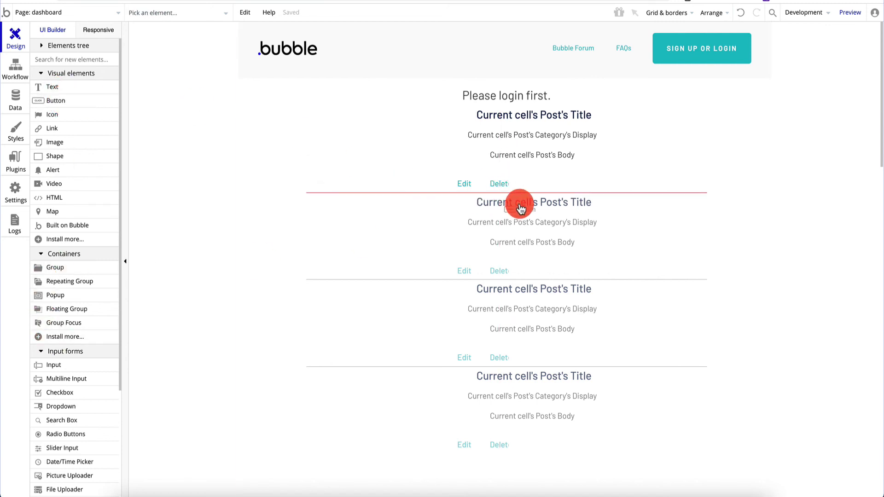
Remove the Delete link and place the new button next to the Edit link
left_click(502, 182)
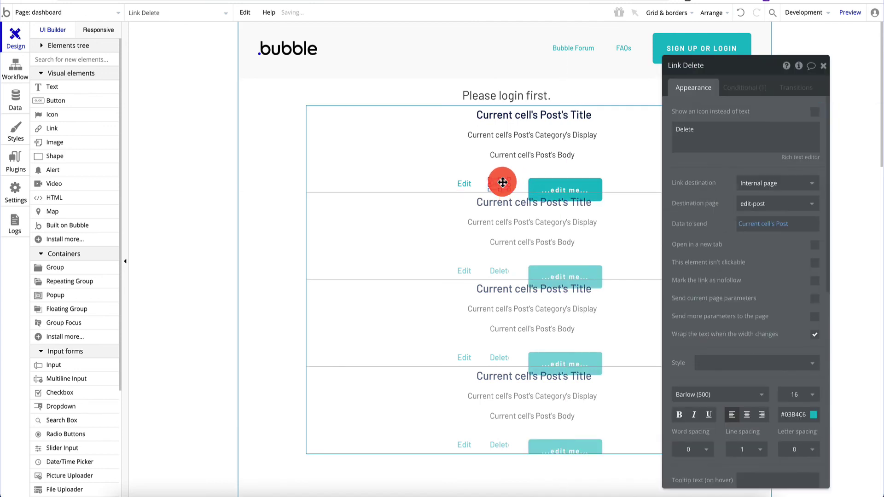
key("Delete")
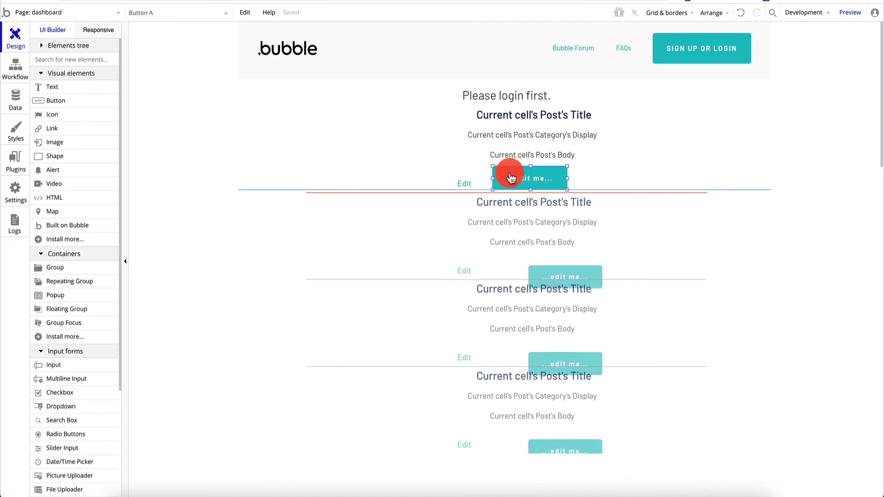
left_click_drag(542, 185, 507, 178)
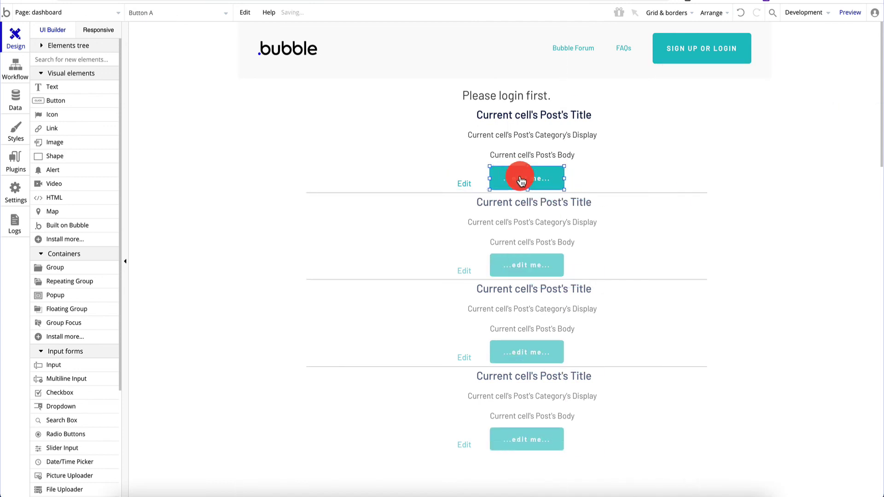
Label the button 'Delete', narrow it to width 79 and align it level with Edit
double_click(508, 178)
left_click(722, 110)
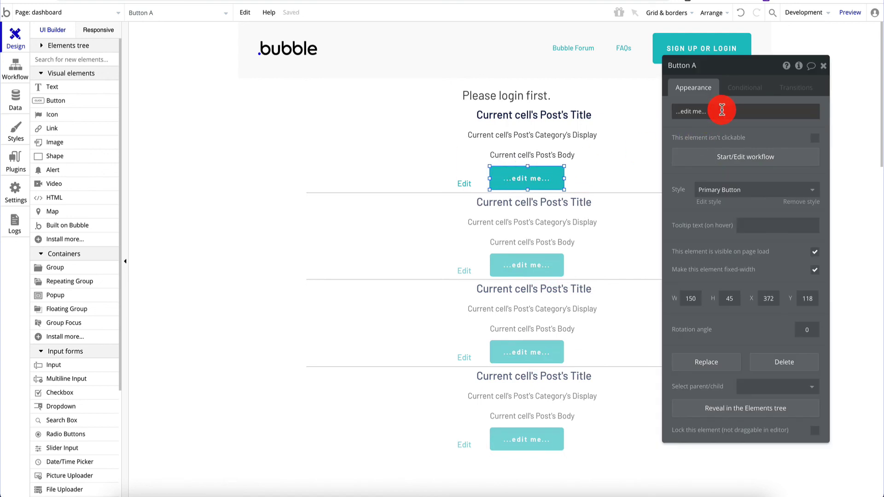
type("Delte")
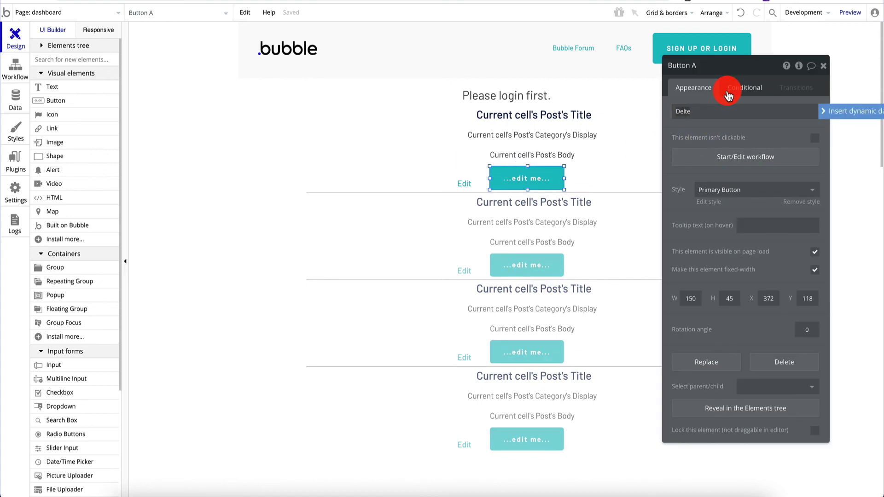
key("BackSpace")
key("BackSpace")
type("ete")
mouse_move(565, 178)
left_mouse_down()
mouse_move(511, 184)
mouse_move(510, 173)
left_mouse_up()
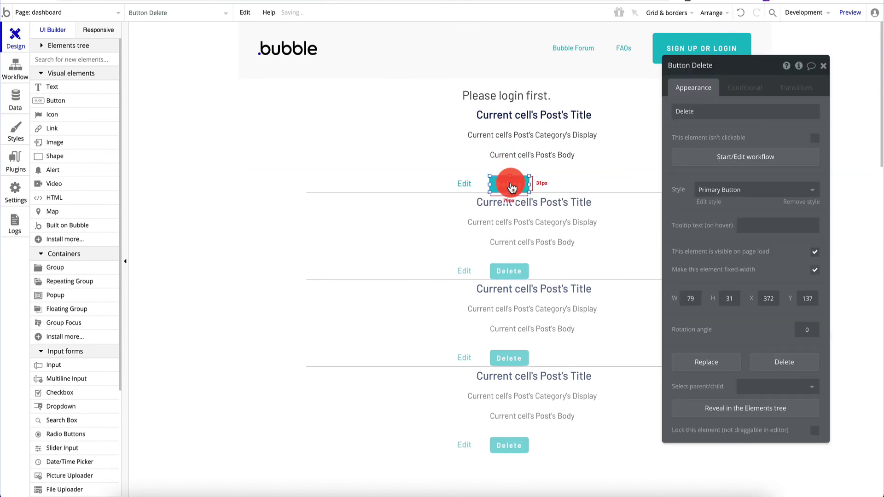
left_click_drag(511, 187, 512, 183)
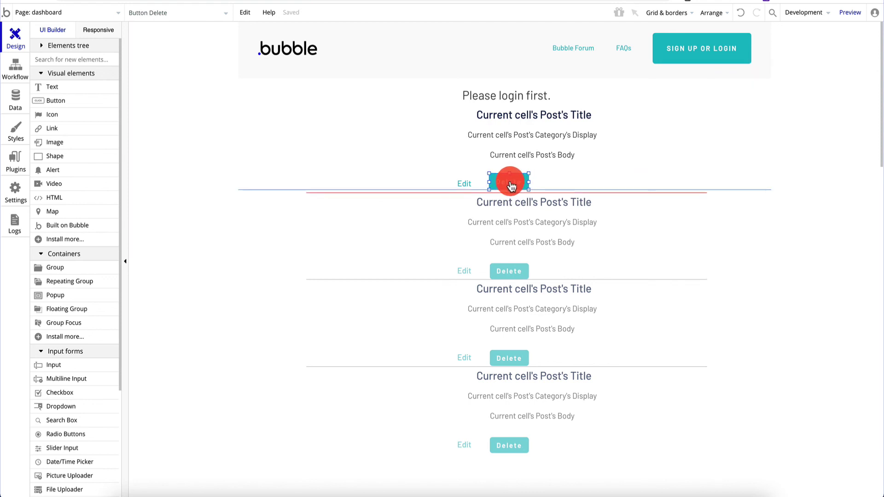
left_click_drag(512, 184, 511, 181)
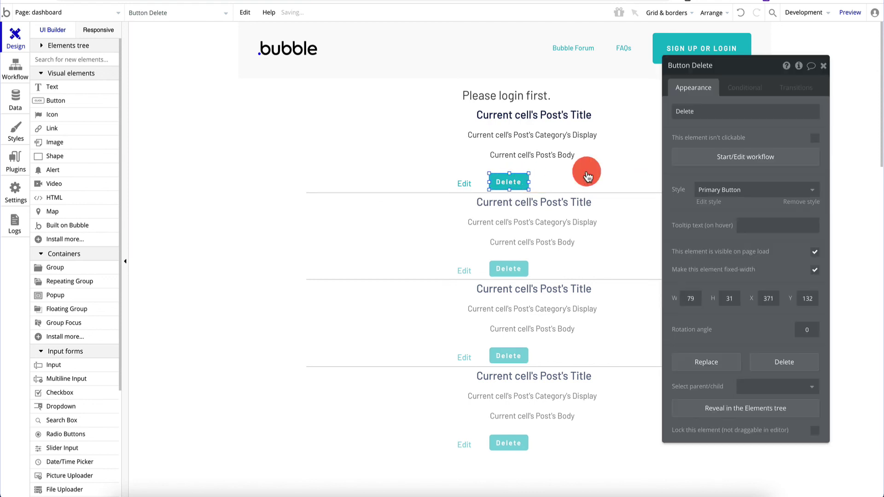
Add a Delete thing action to the Delete button's workflow targeting Current cell's Post
left_click(763, 161)
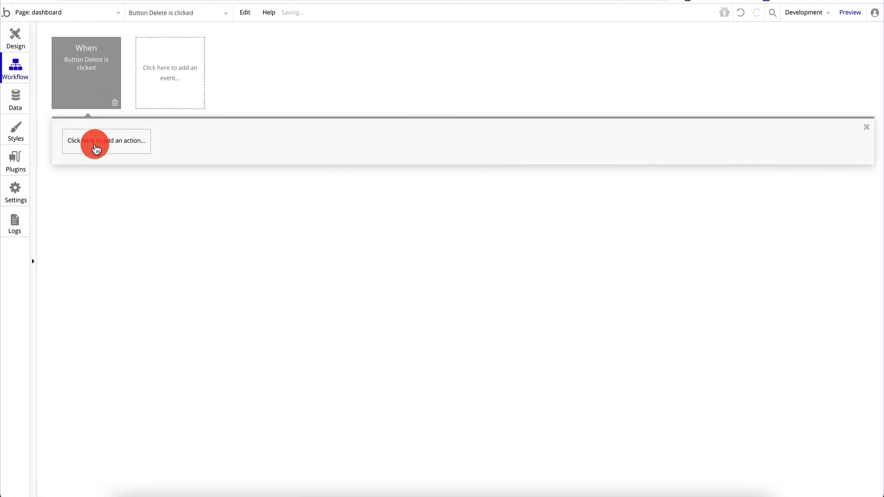
left_click(94, 145)
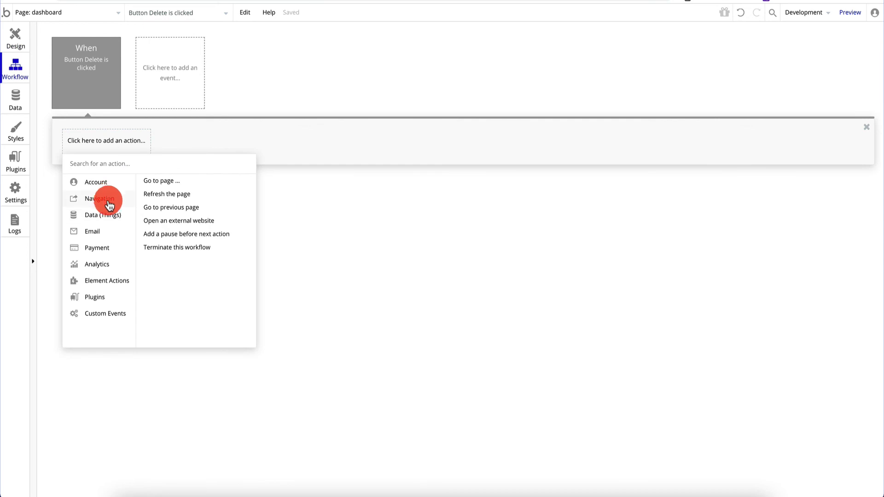
mouse_move(102, 214)
left_click(183, 223)
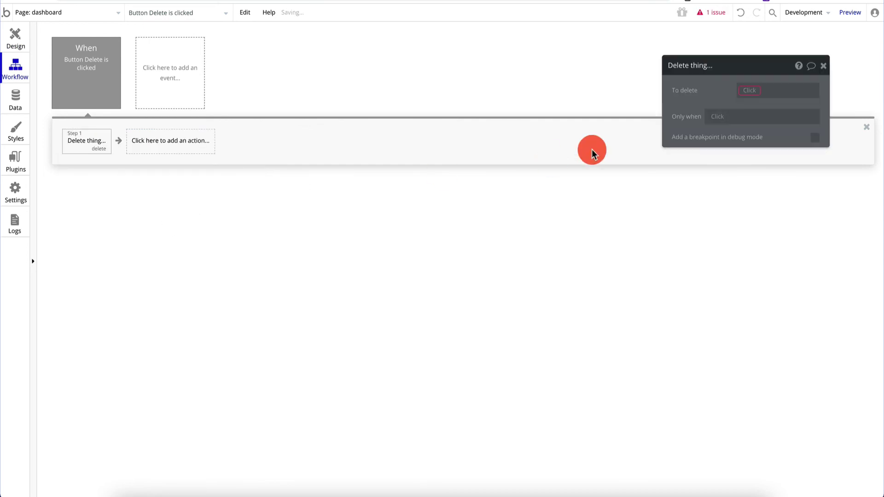
left_click(750, 91)
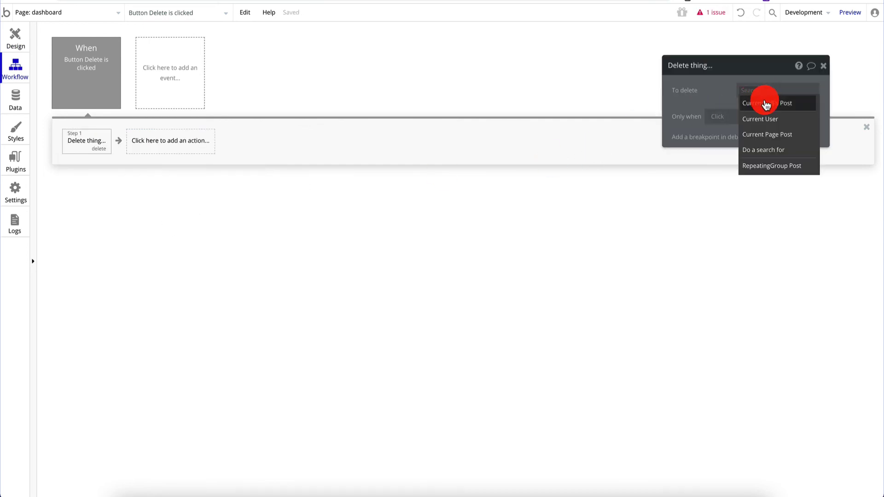
left_click(765, 104)
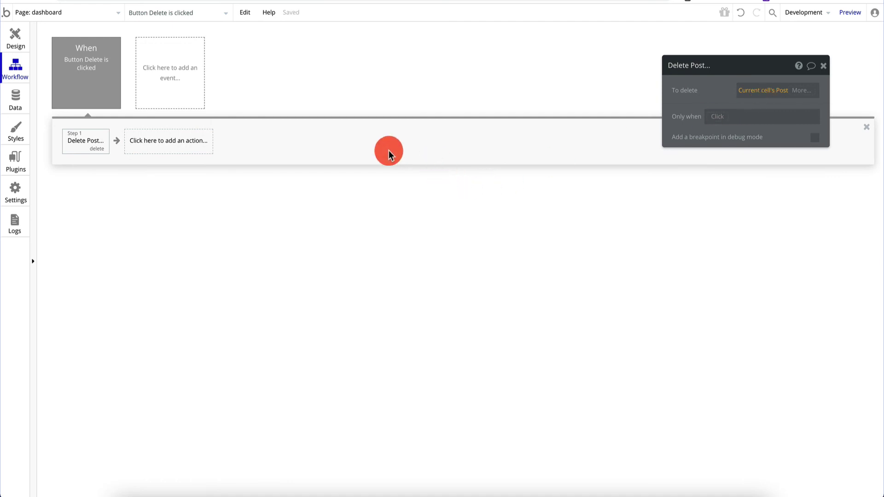
Add Refresh the page as the workflow's second step
left_click(160, 148)
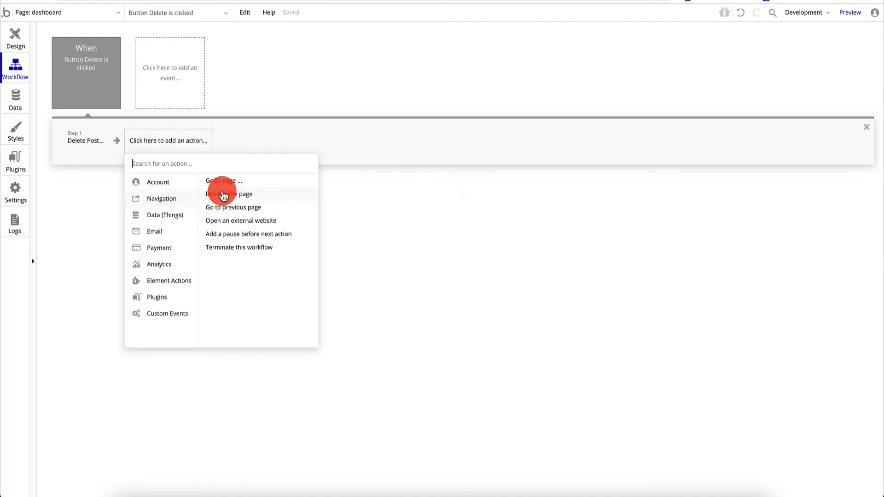
left_click(226, 193)
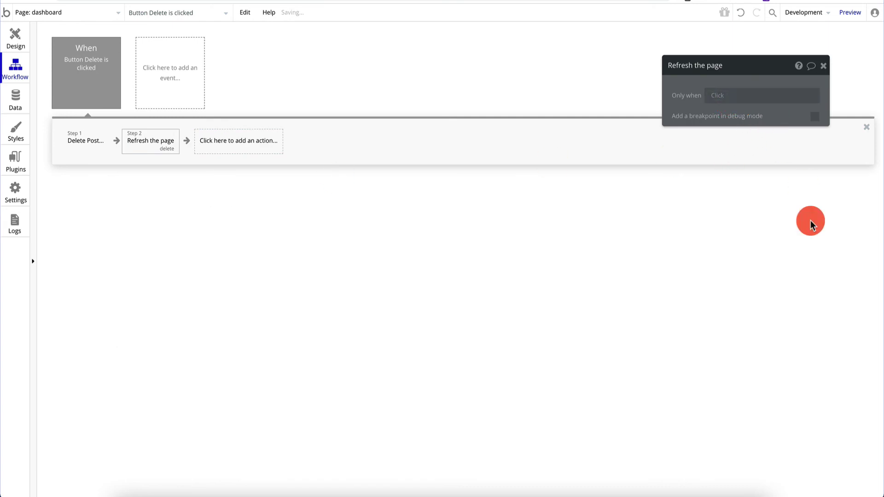
left_click(823, 66)
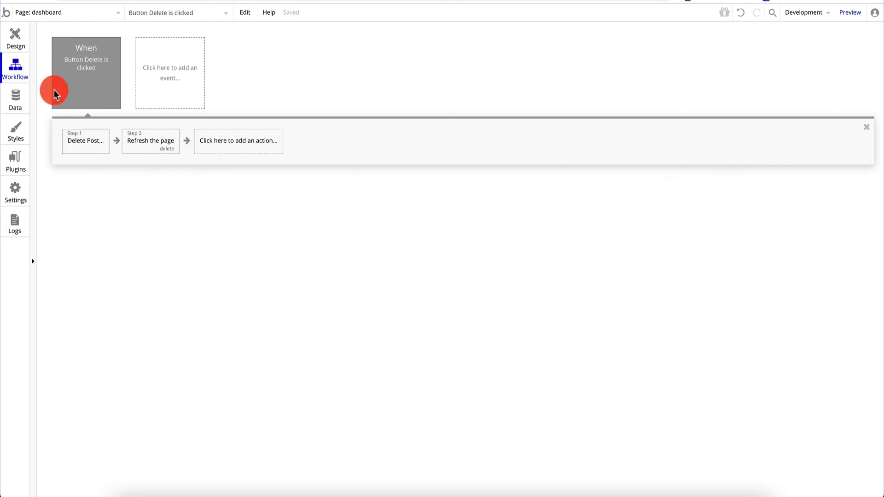
left_click(20, 42)
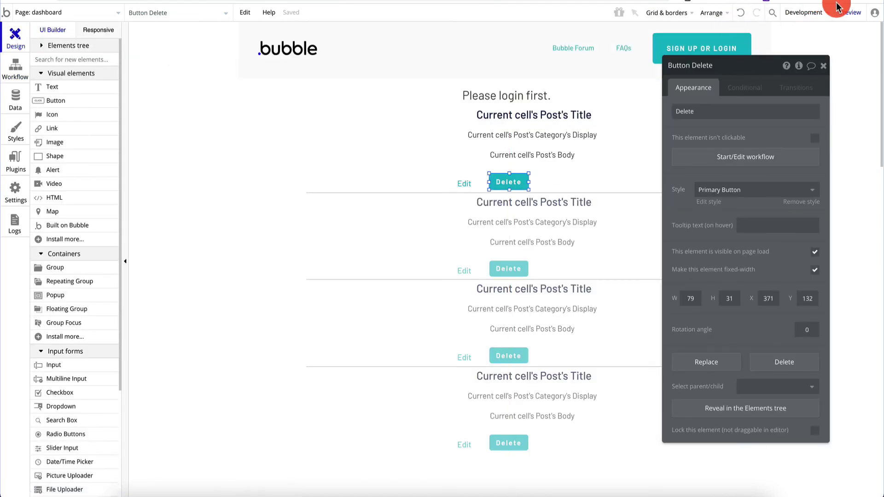
left_click(857, 17)
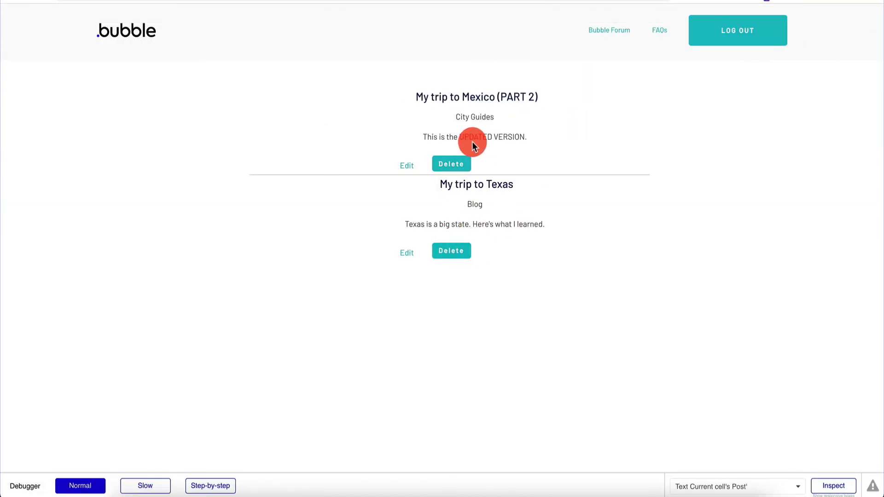
left_click(463, 262)
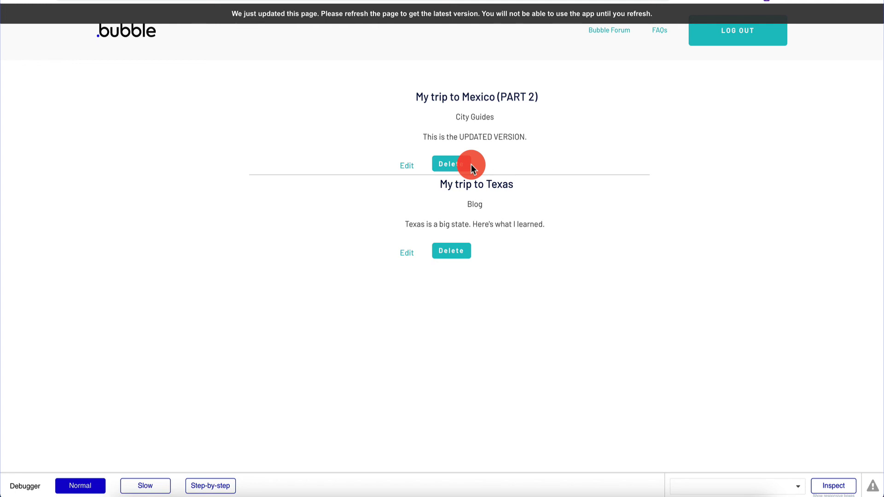
left_click(455, 168)
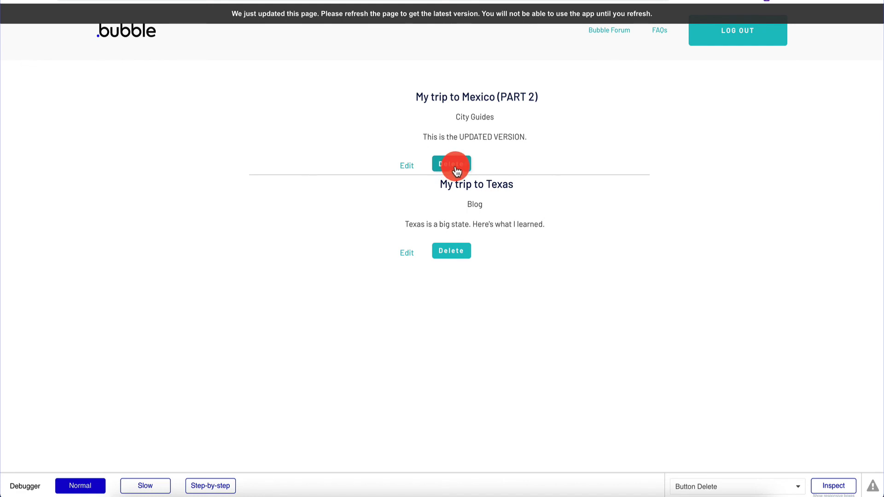
left_click(457, 172)
left_click(462, 168)
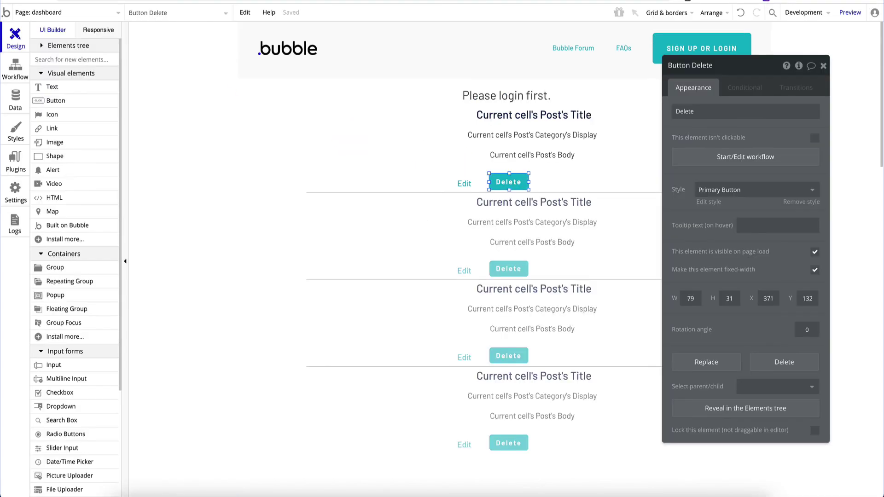
Set the Delete click event's Only when to Current User is Current cell's Post's Creator
left_click(13, 62)
left_click(95, 75)
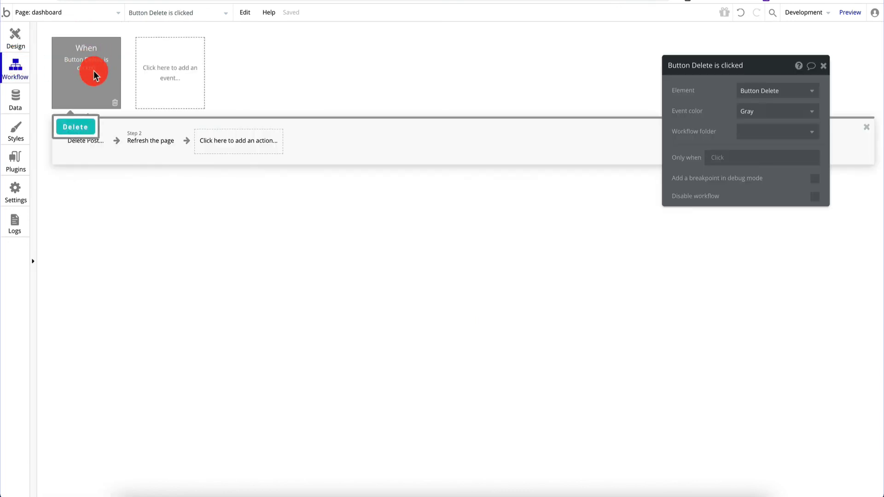
left_click(723, 166)
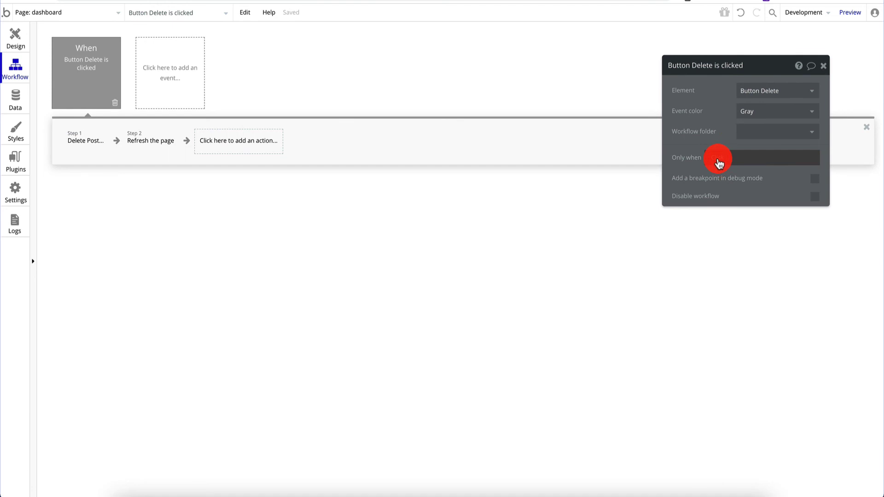
left_click(717, 160)
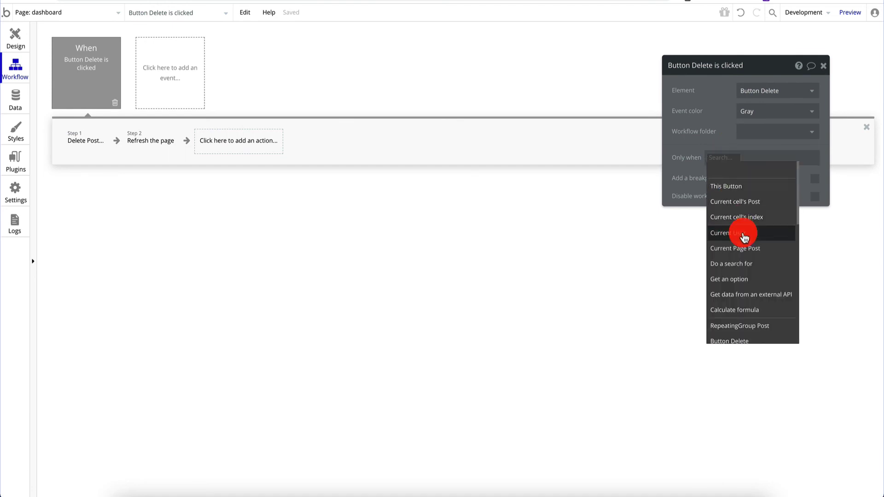
left_click(746, 233)
left_click(759, 270)
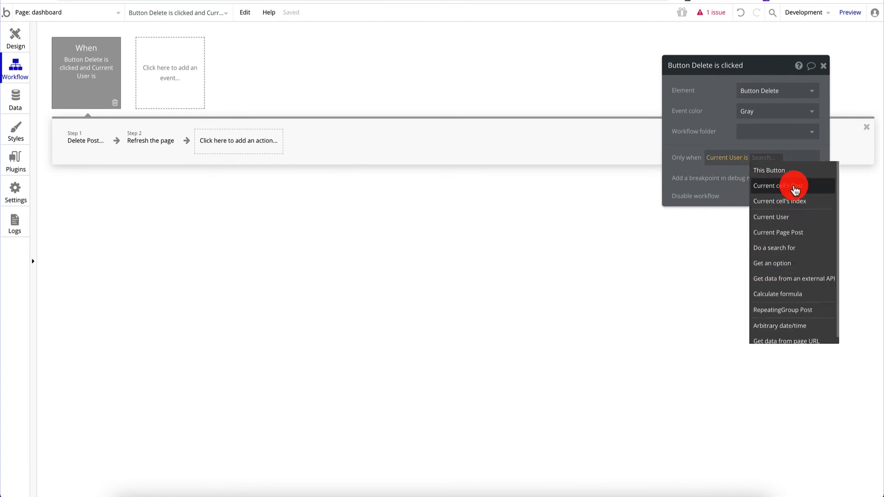
left_click(793, 186)
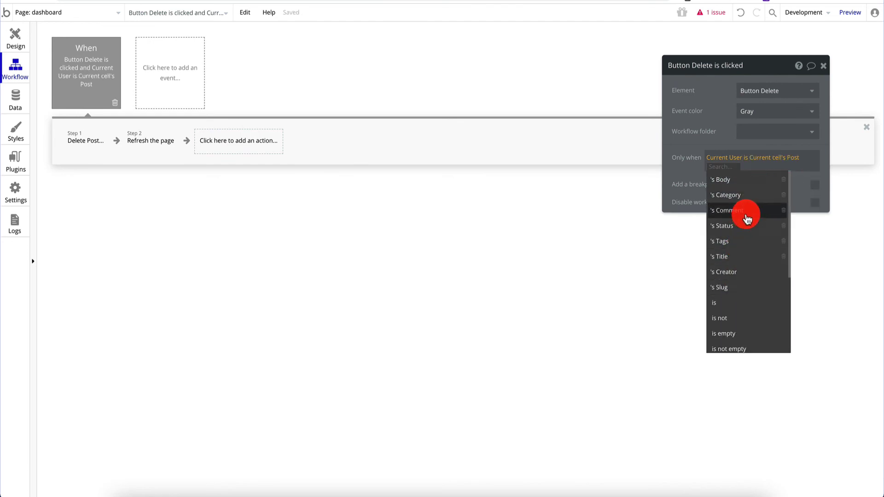
left_click(736, 272)
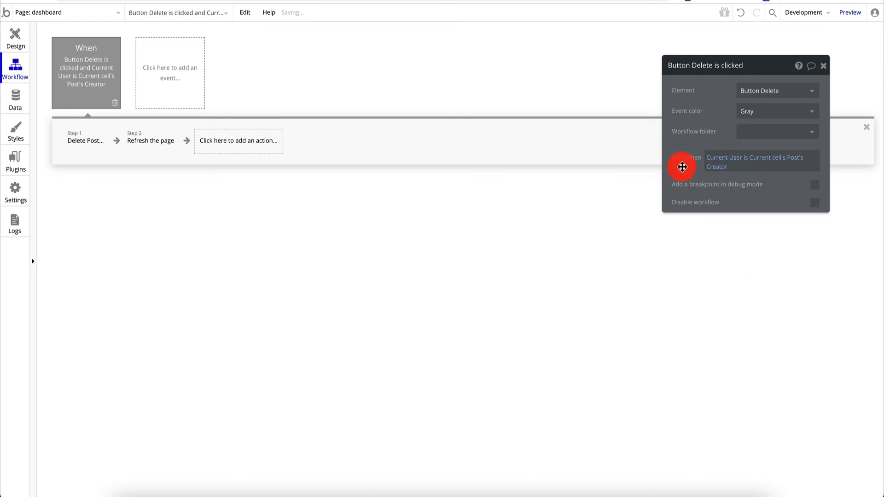
left_click(823, 65)
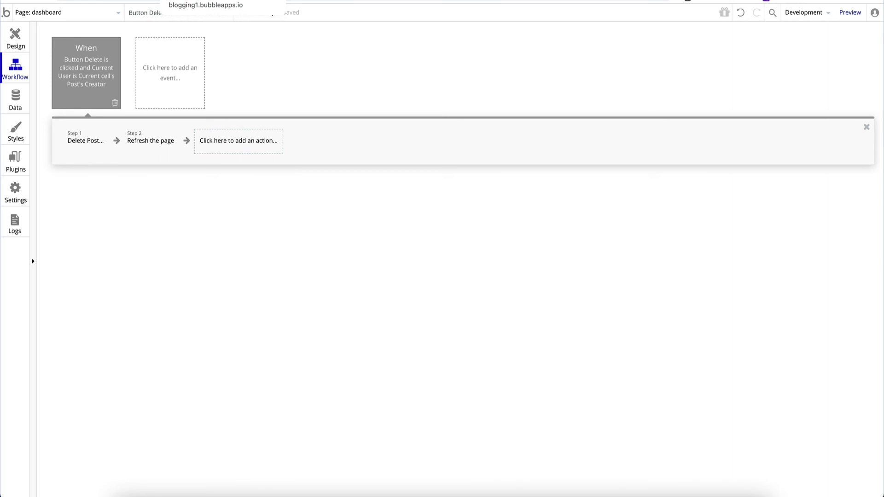
Preview the app and delete the 'My trip to Texas' post with its Delete button
left_click(18, 31)
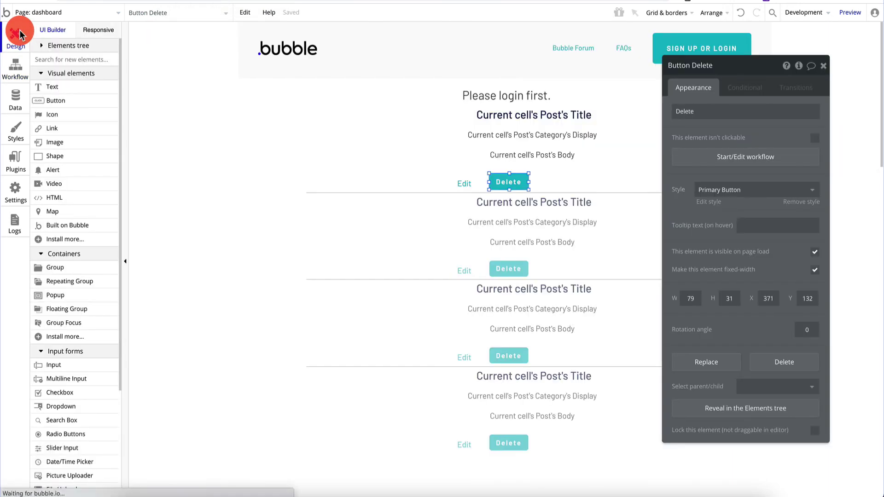
left_click(849, 12)
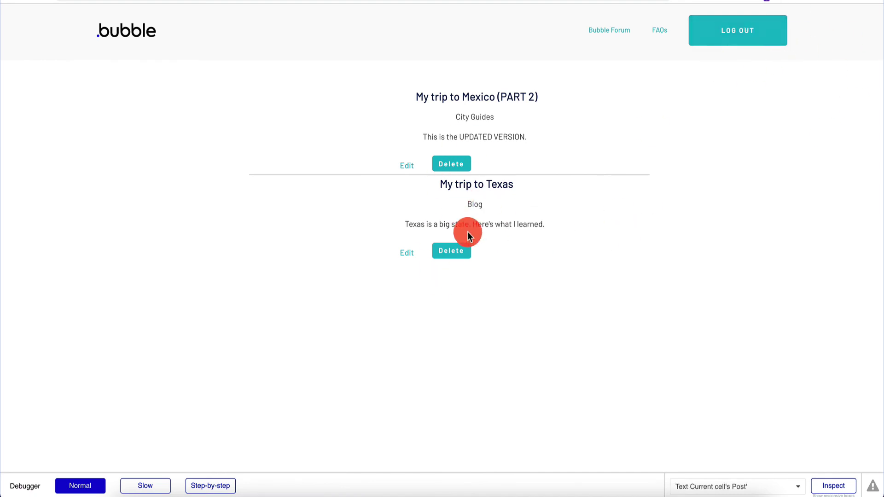
left_click(454, 252)
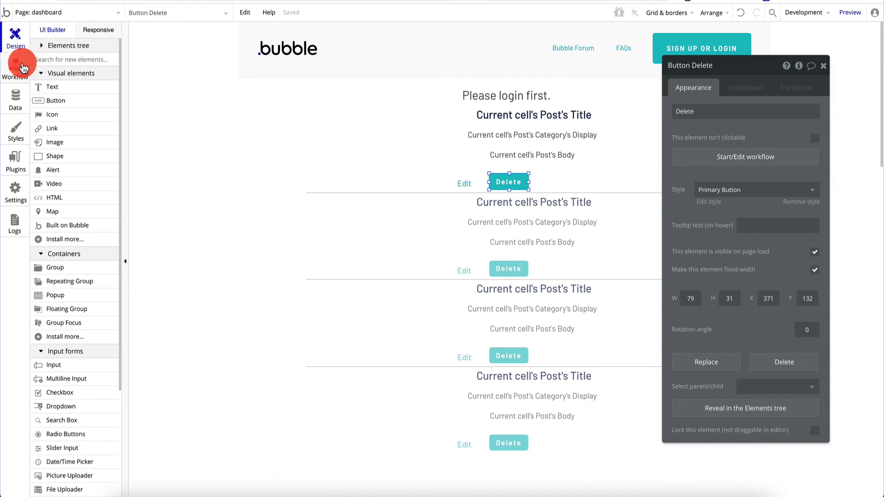
Remove the Refresh the page step from the Delete workflow, leaving only Delete Post
left_click(23, 67)
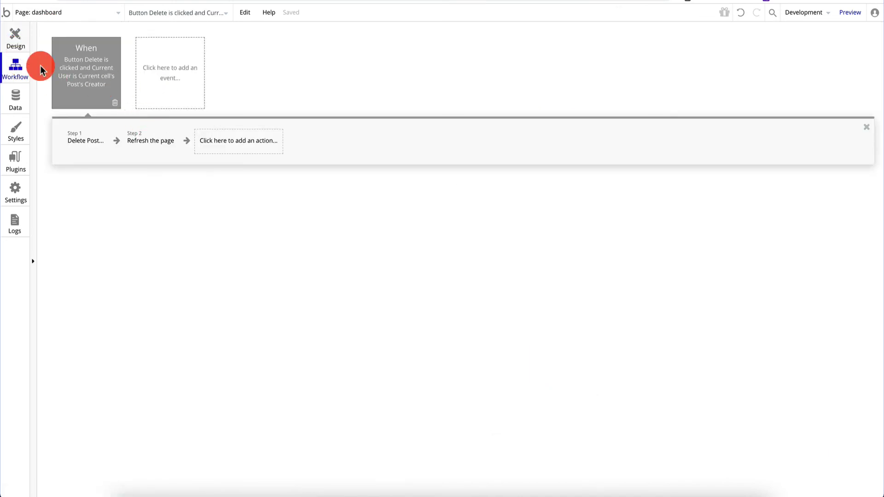
left_click(160, 143)
key("Delete")
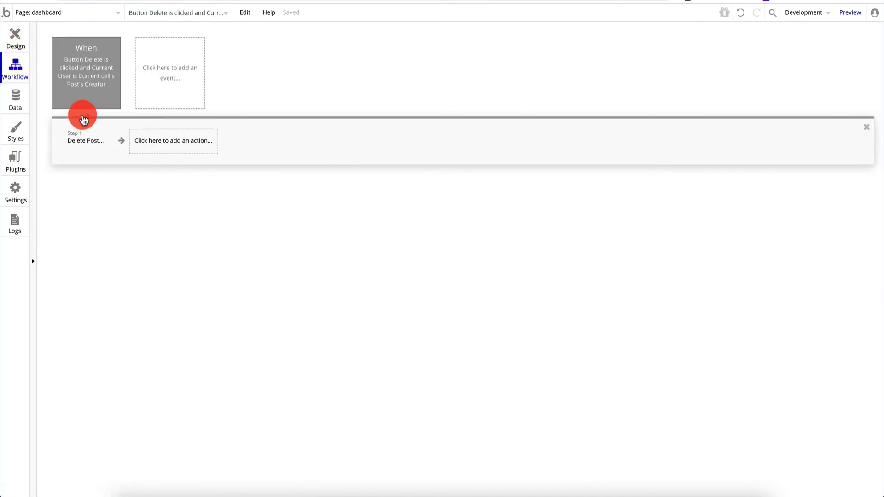
left_click(24, 40)
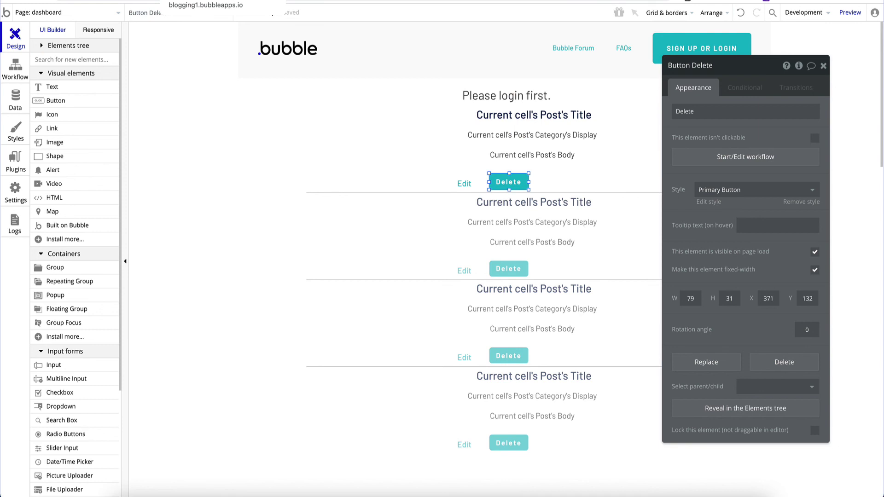
left_click(823, 65)
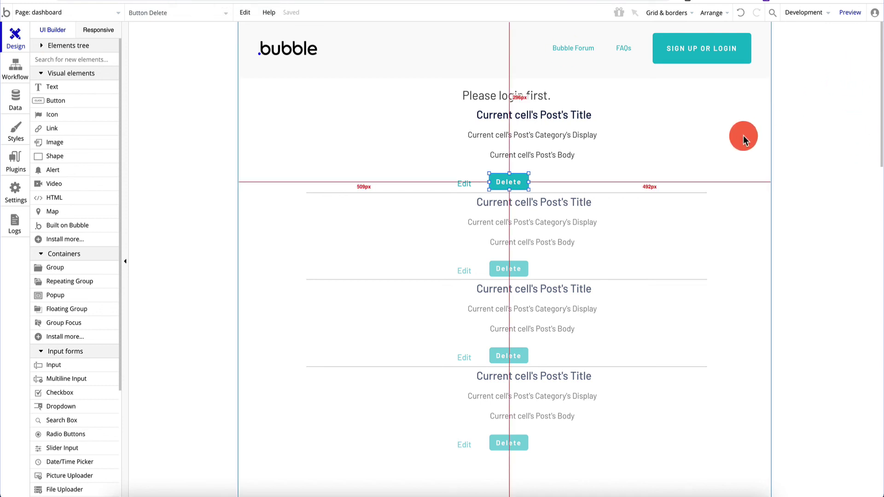